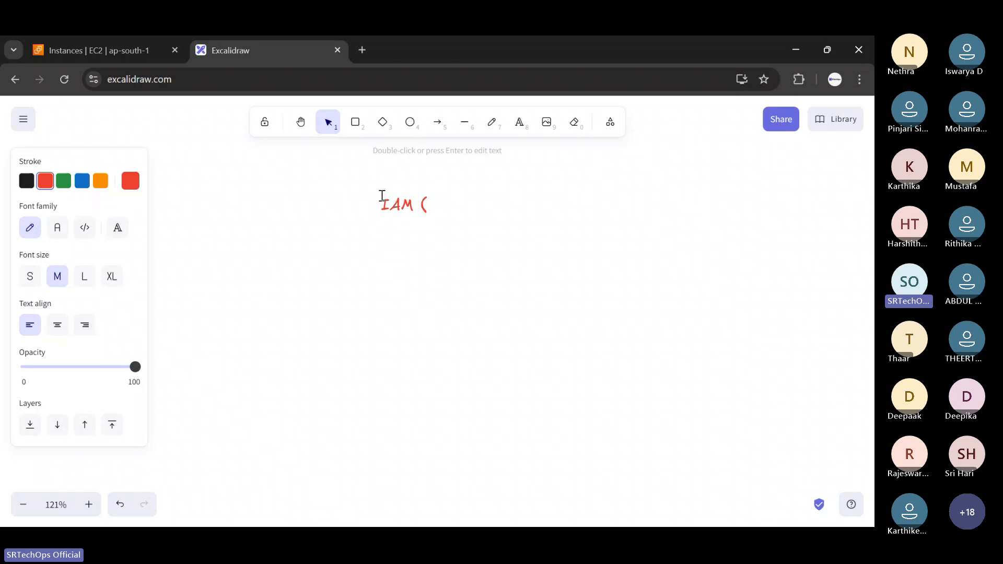
Write the red title 'IAM (Identity Access Management)' on the canvas.
{"action": "type", "text": "Identity A"}
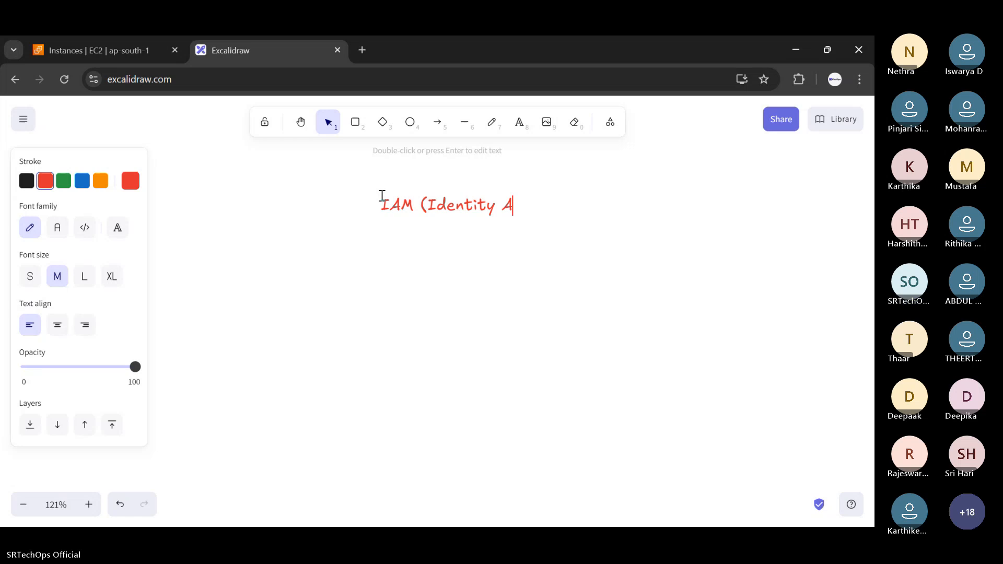
{"action": "type", "text": "ccess Mana"}
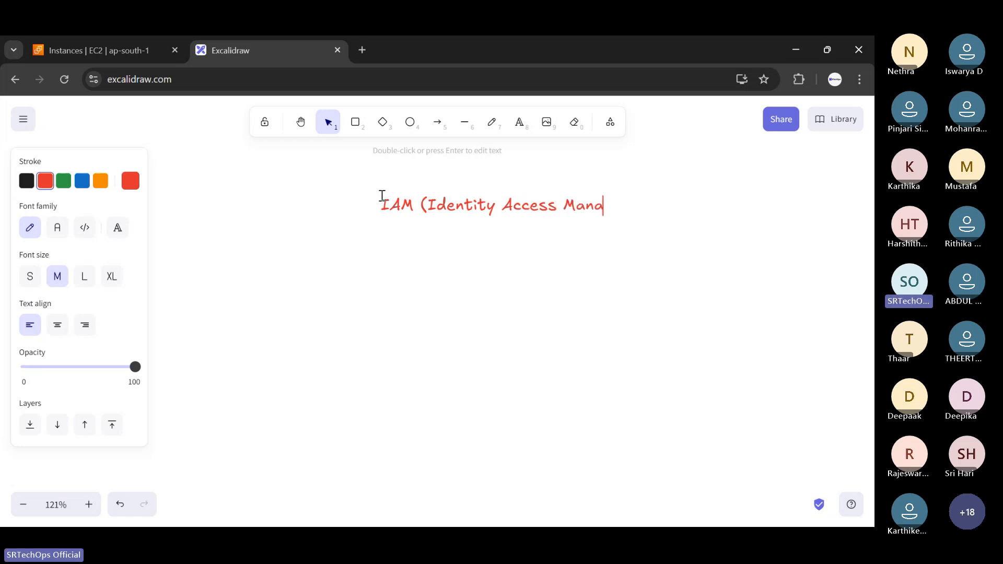
{"action": "type", "text": "gement)"}
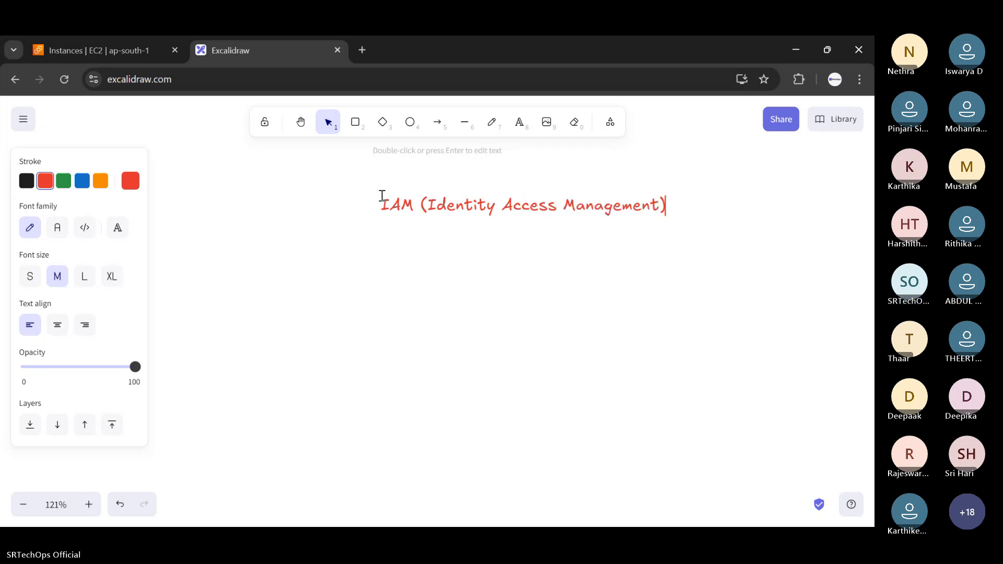
{"action": "key", "text": "Escape"}
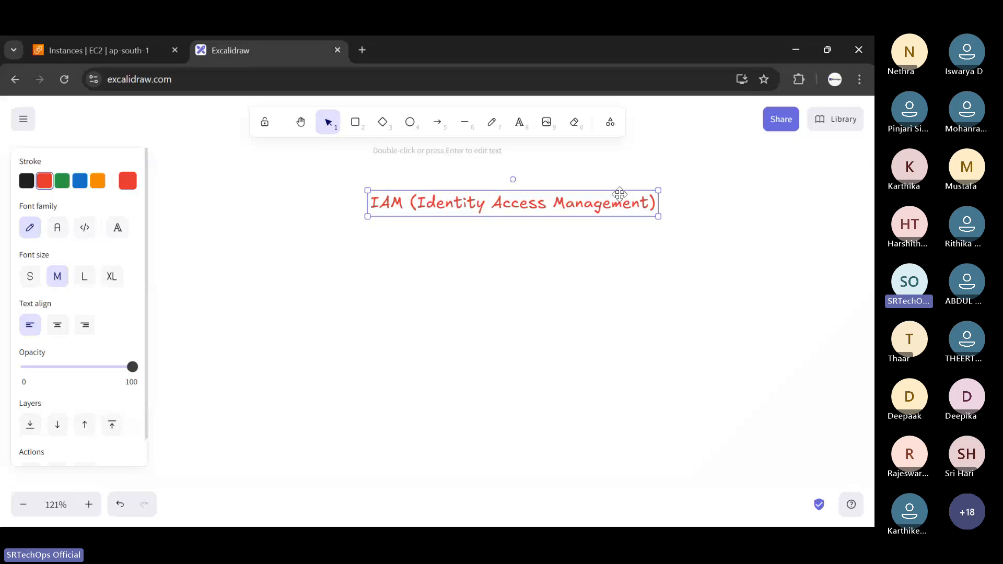
Move the title up-left near the top, then go to the EC2 Instances page.
{"action": "left_click_drag", "start_coordinate": [632, 204], "coordinate": [571, 185]}
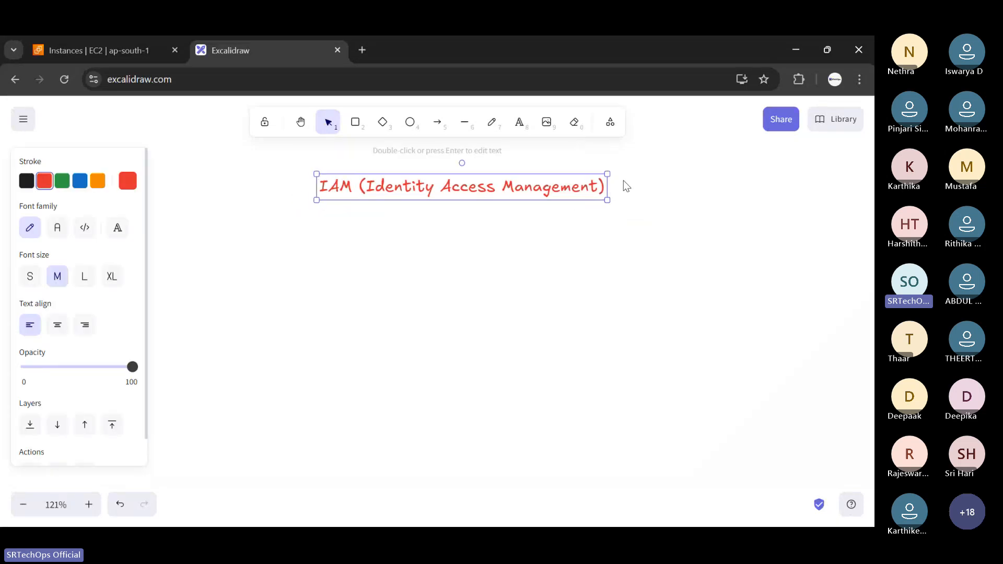
{"action": "left_click", "coordinate": [625, 175]}
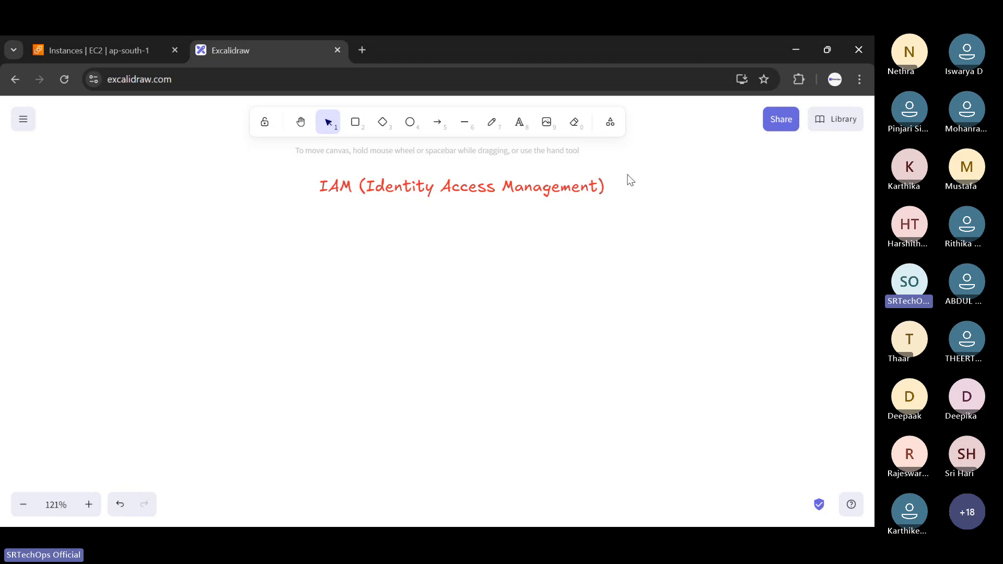
{"action": "left_click", "coordinate": [100, 40]}
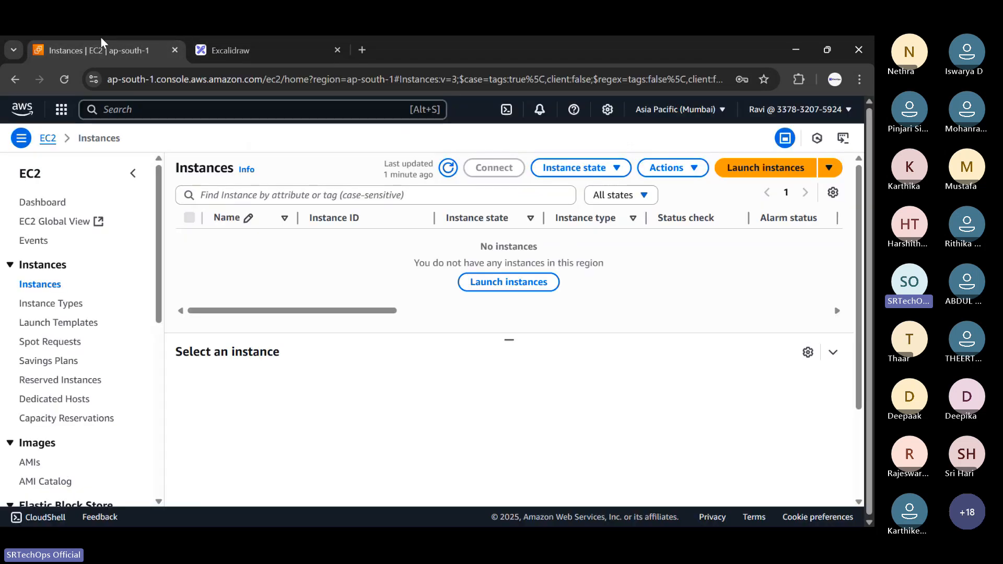
Search 'iam' in the console search bar and open the IAM dashboard.
{"action": "left_click", "coordinate": [124, 110]}
{"action": "type", "text": "iam"}
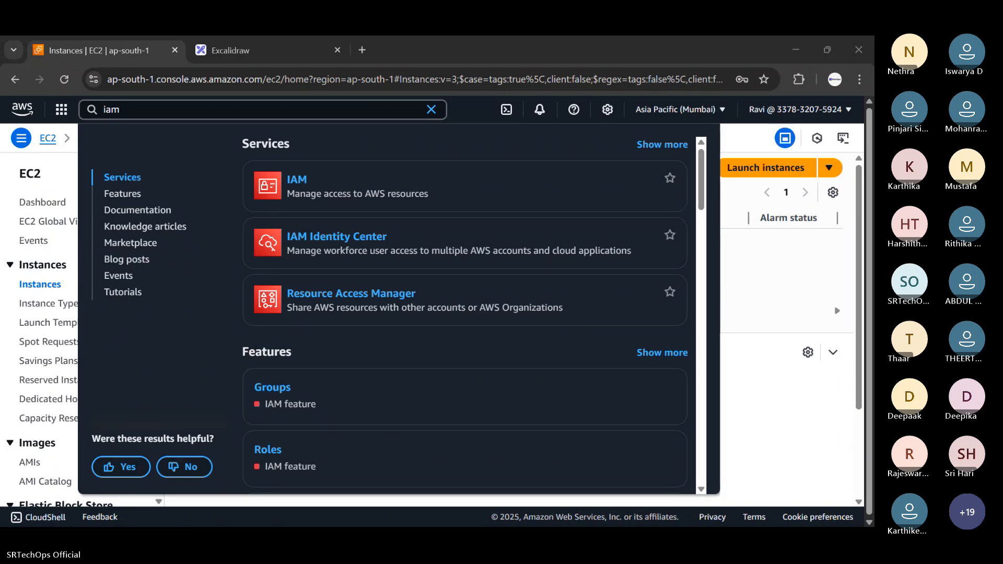
{"action": "mouse_move", "coordinate": [287, 182]}
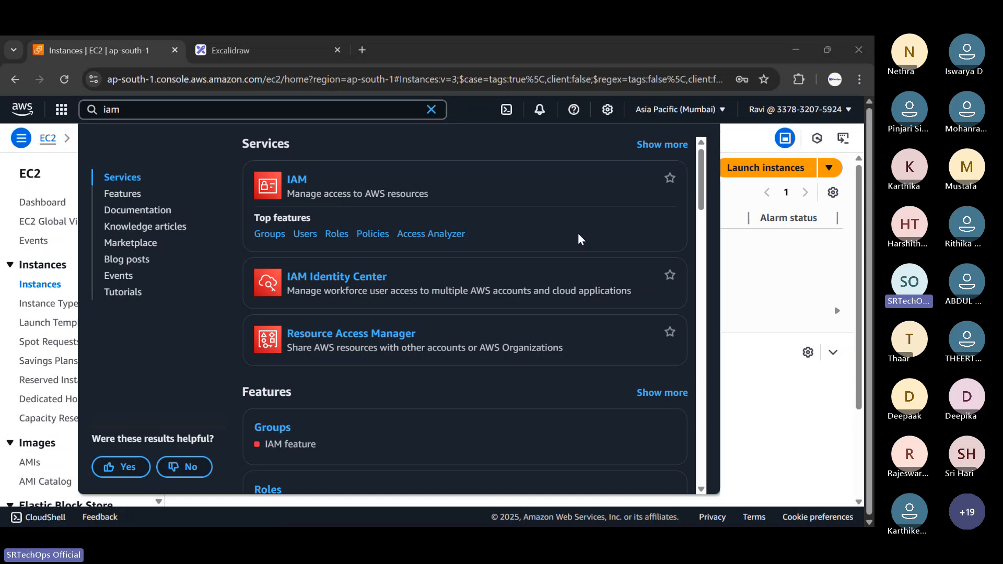
{"action": "left_click", "coordinate": [301, 186]}
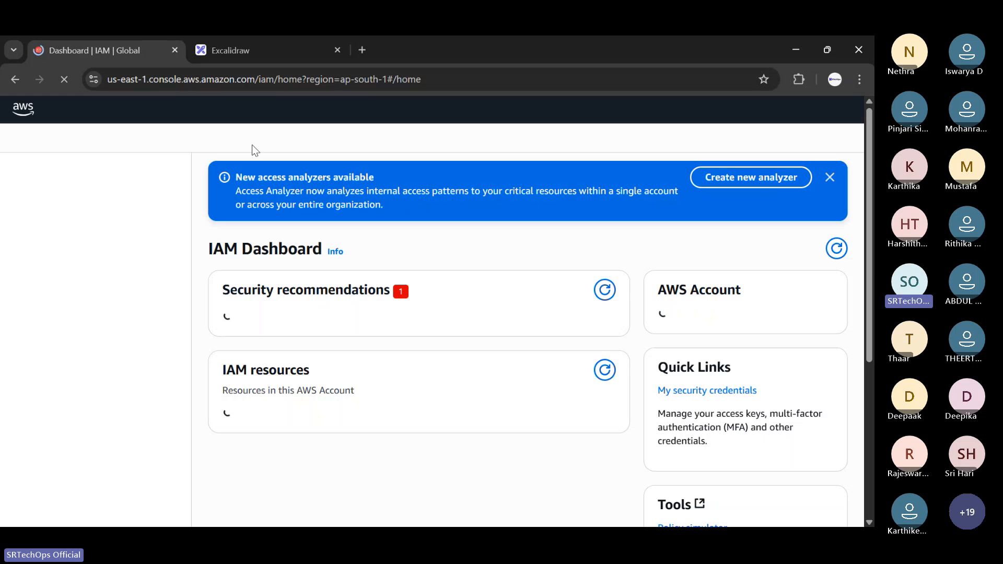
{"action": "left_click_drag", "start_coordinate": [208, 248], "coordinate": [322, 250]}
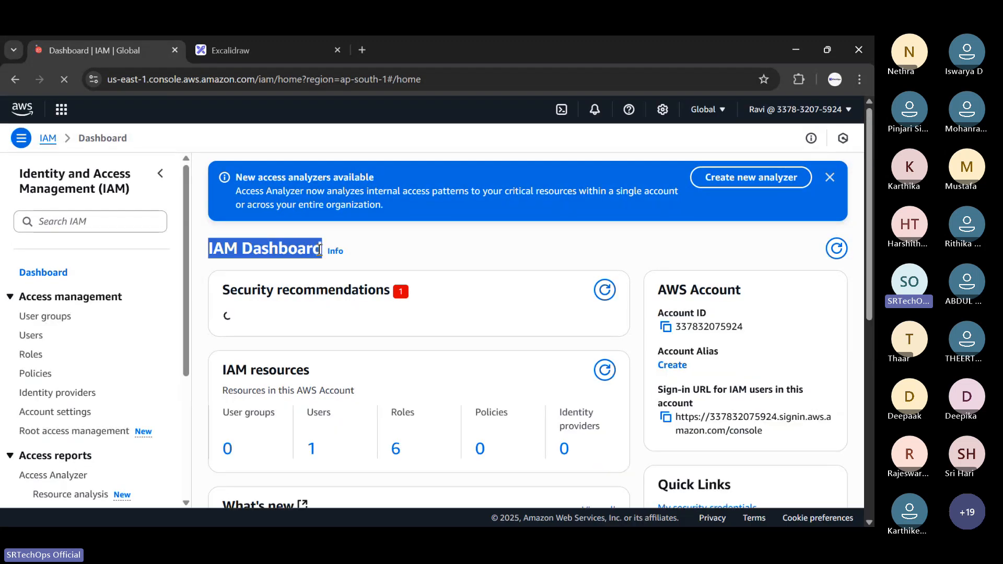
{"action": "left_click", "coordinate": [318, 251]}
Back on the whiteboard, write 'AWS Account -> Root Account' in red below the IAM title.
{"action": "left_click", "coordinate": [206, 45]}
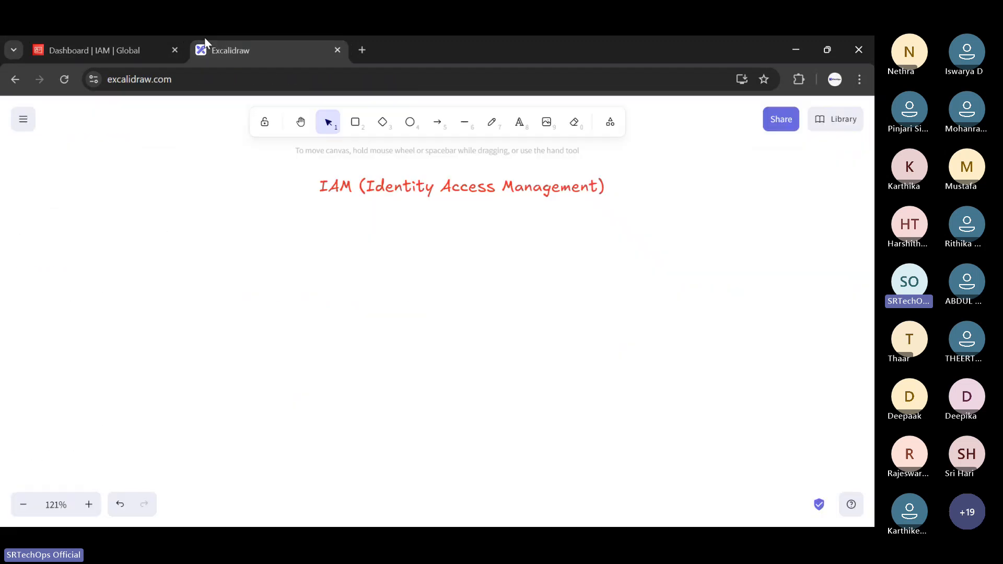
{"action": "left_click", "coordinate": [519, 122]}
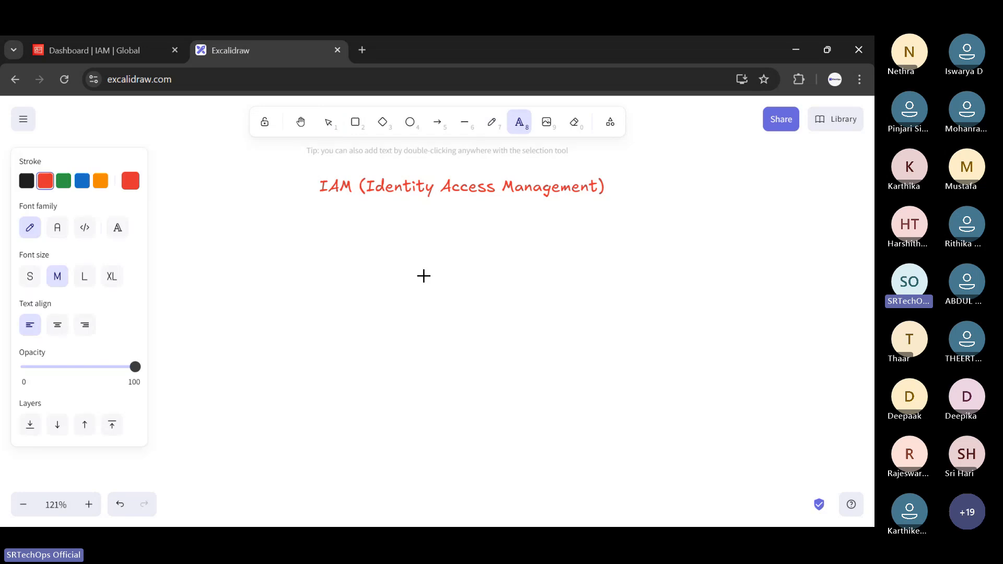
{"action": "left_click", "coordinate": [323, 296]}
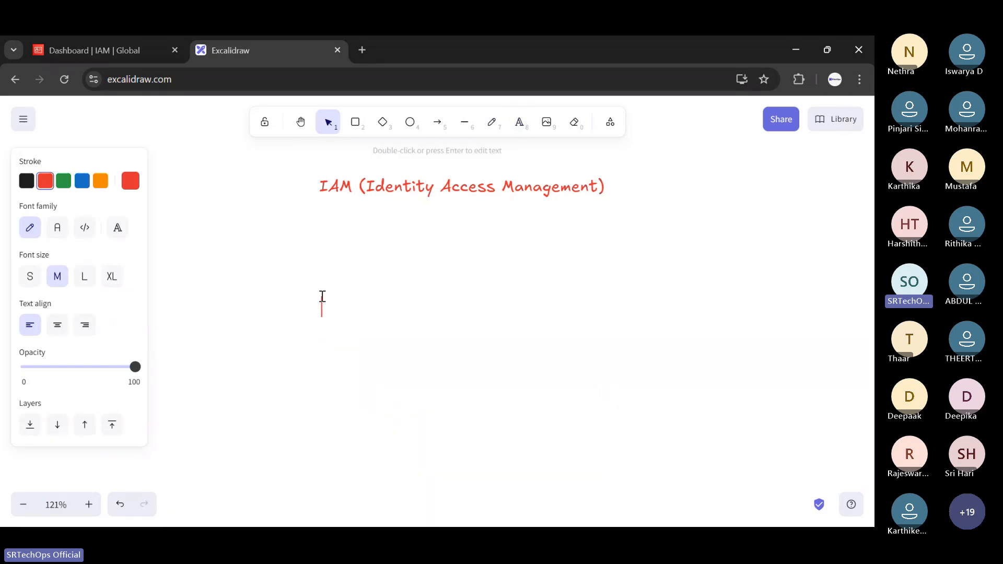
{"action": "type", "text": "AWS Account -"}
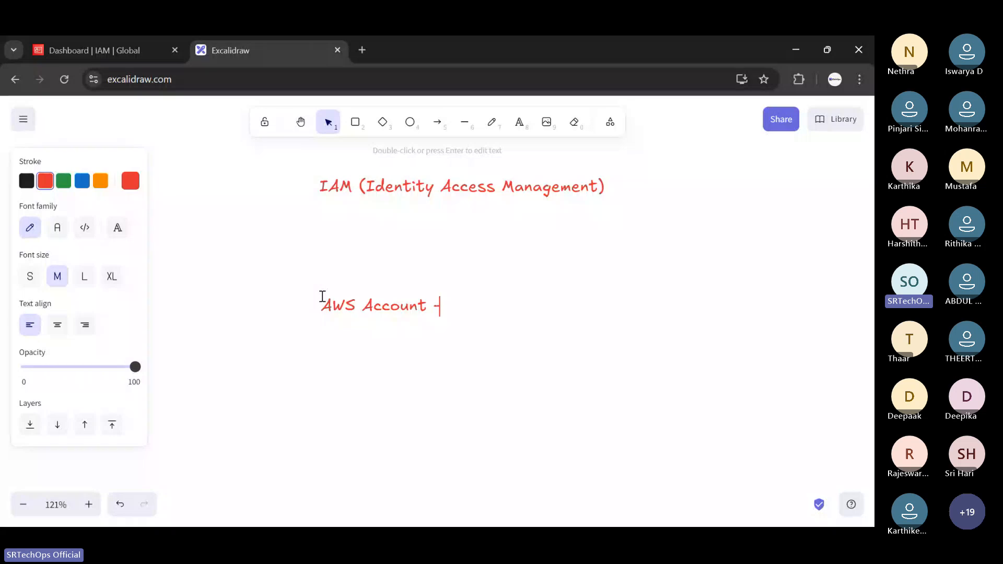
{"action": "type", "text": "> Root Account"}
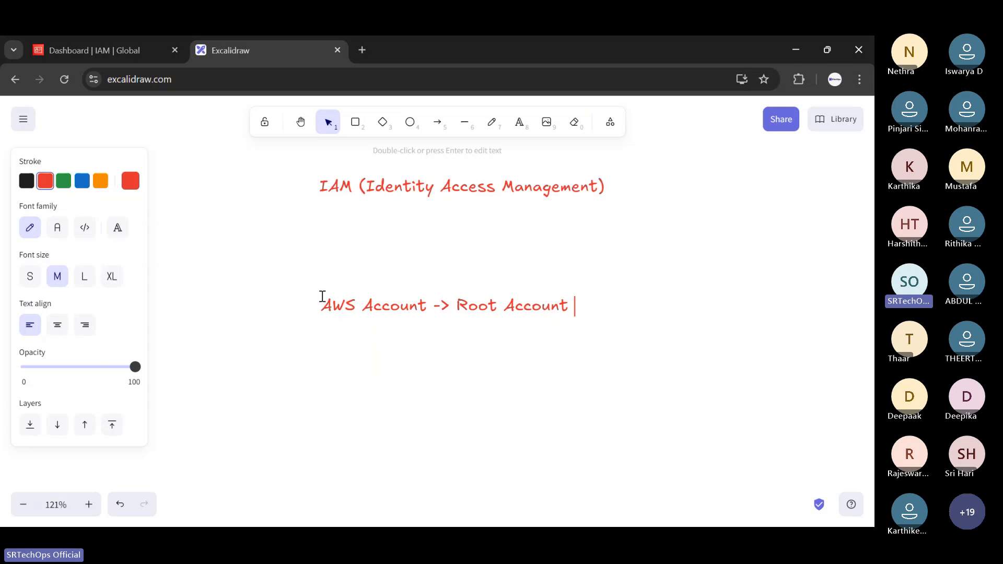
{"action": "left_click", "coordinate": [437, 122]}
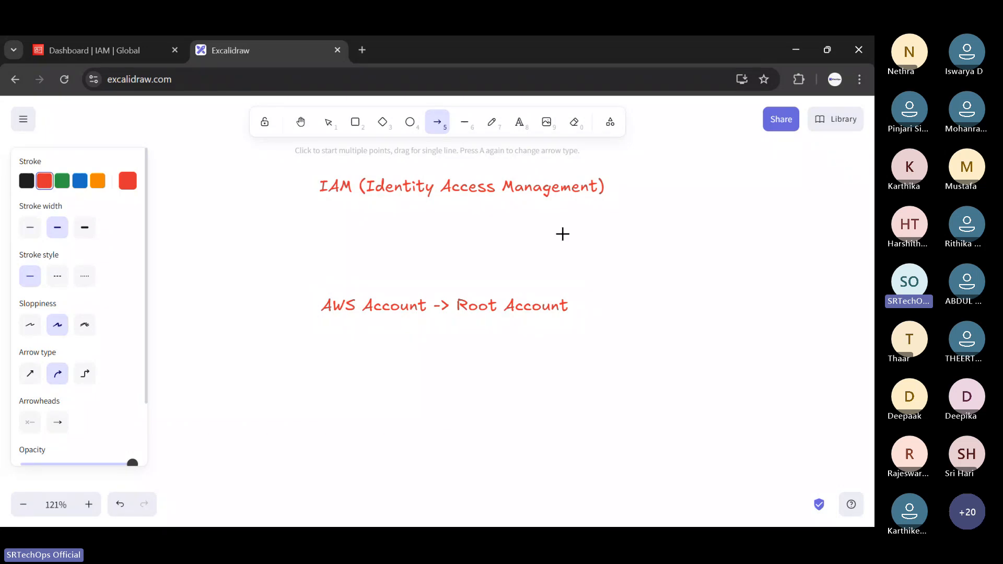
{"action": "key", "text": "Escape"}
Add a 'Wipro' label at lower left with an arrow pointing to AWS Account.
{"action": "left_click", "coordinate": [519, 122]}
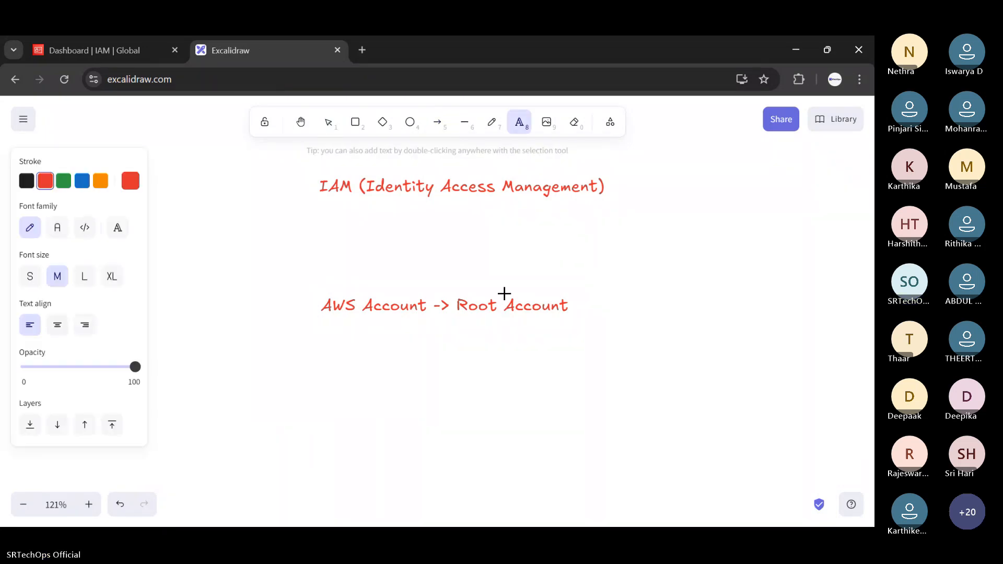
{"action": "left_click", "coordinate": [258, 391]}
{"action": "type", "text": "Wipro"}
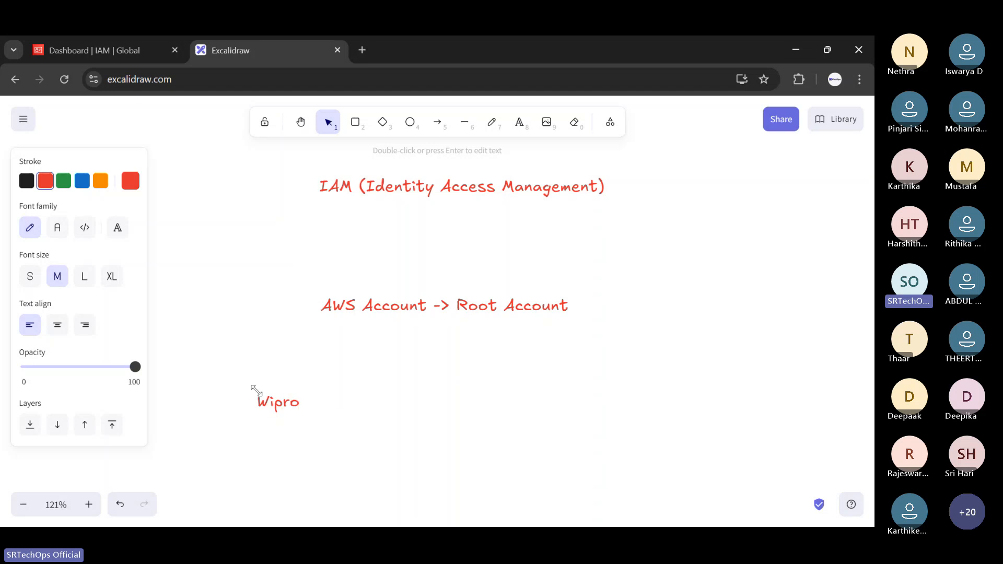
{"action": "left_click", "coordinate": [305, 376]}
{"action": "mouse_move", "coordinate": [284, 404]}
{"action": "left_mouse_down"}
{"action": "mouse_move", "coordinate": [249, 370]}
{"action": "mouse_move", "coordinate": [347, 313]}
{"action": "mouse_move", "coordinate": [299, 342]}
{"action": "left_mouse_up"}
{"action": "left_click", "coordinate": [358, 337]}
{"action": "left_click", "coordinate": [437, 122]}
{"action": "left_click", "coordinate": [286, 302]}
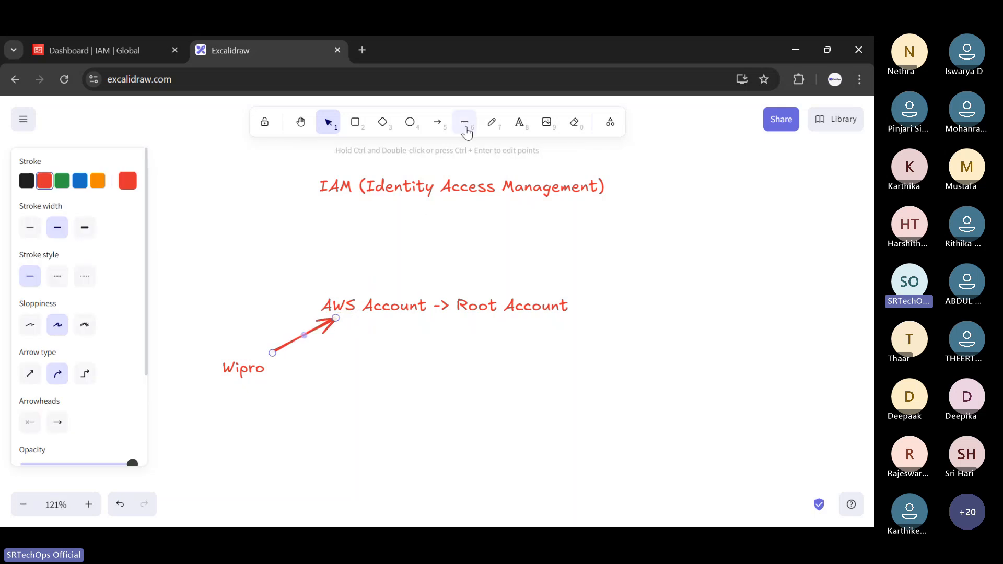
Write 'Dev Team , Test Team' below the Wipro label.
{"action": "left_click", "coordinate": [519, 122]}
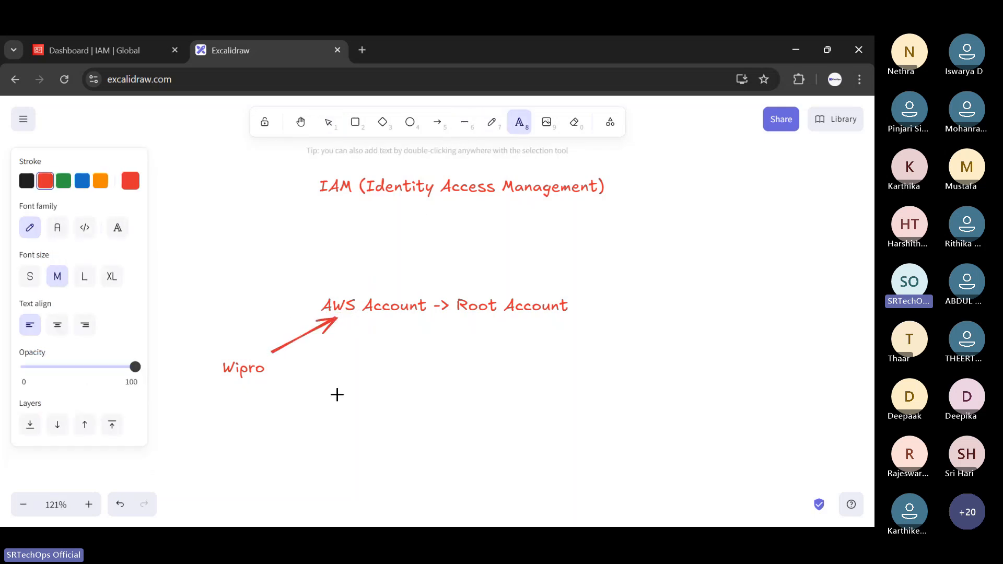
{"action": "left_click", "coordinate": [337, 394]}
{"action": "type", "text": "Dev Tea"}
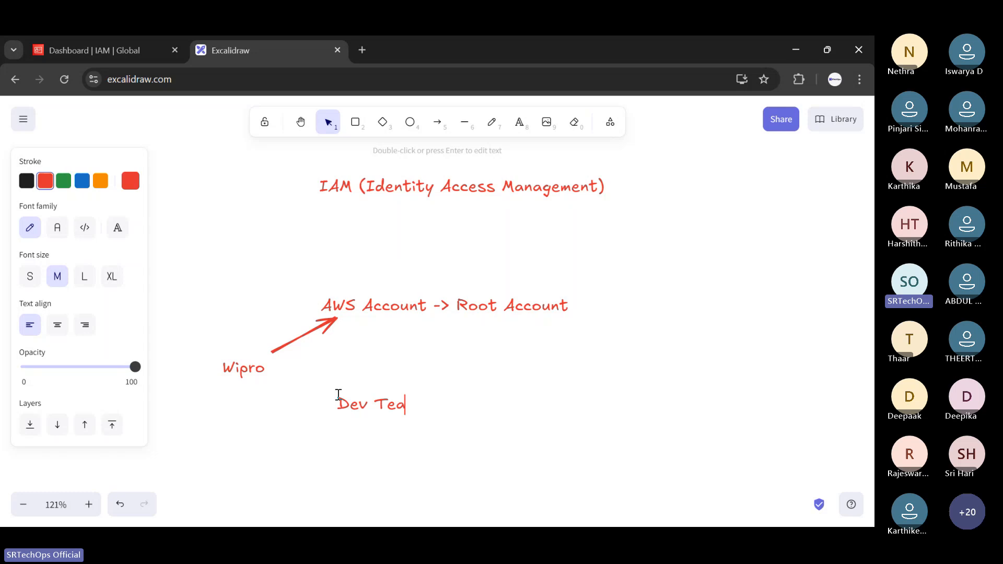
{"action": "type", "text": "m , Test Team"}
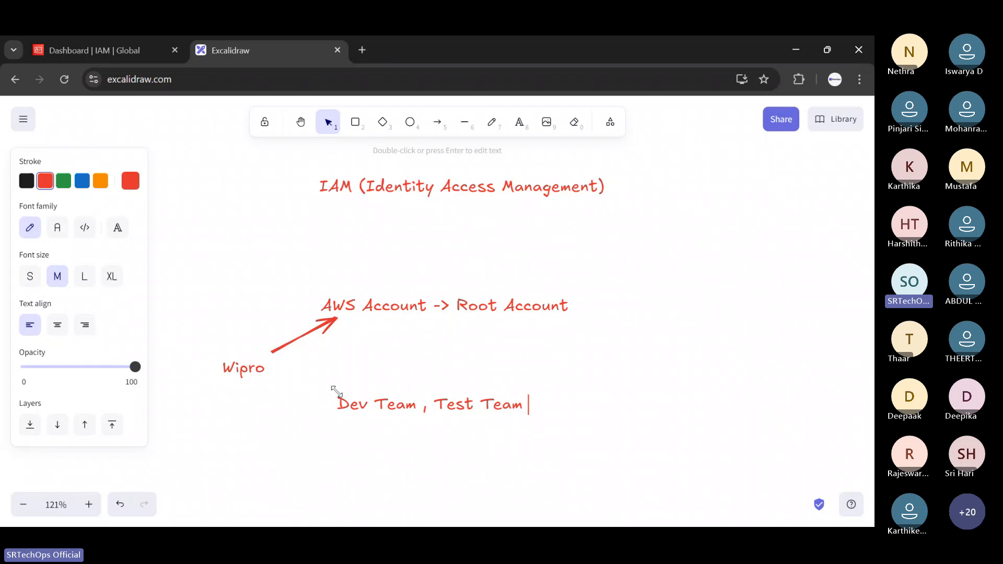
{"action": "left_click", "coordinate": [426, 386]}
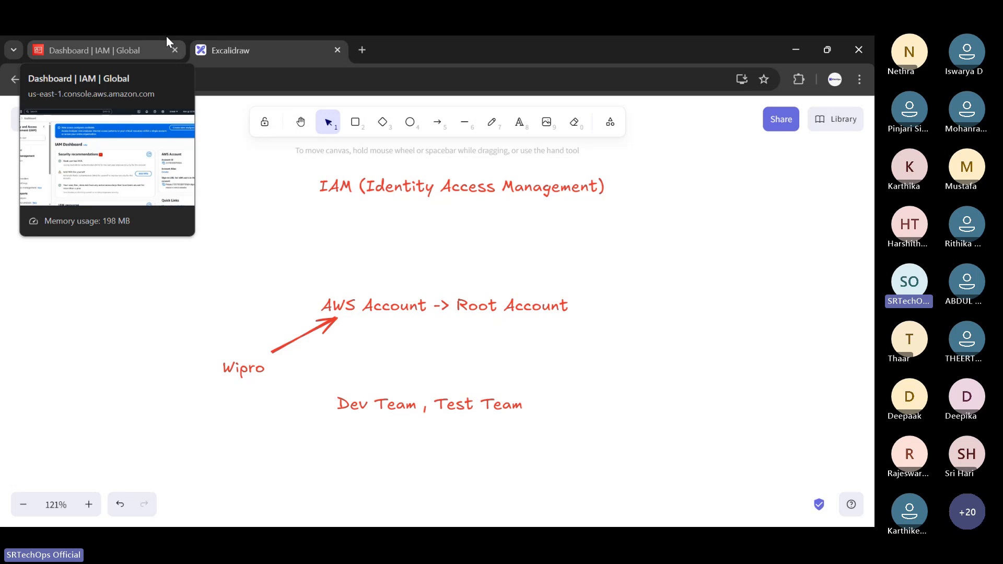
Draw a blue arrow from below 'Root Account' down to 'Dev Team , Test Team'.
{"action": "left_click", "coordinate": [436, 122]}
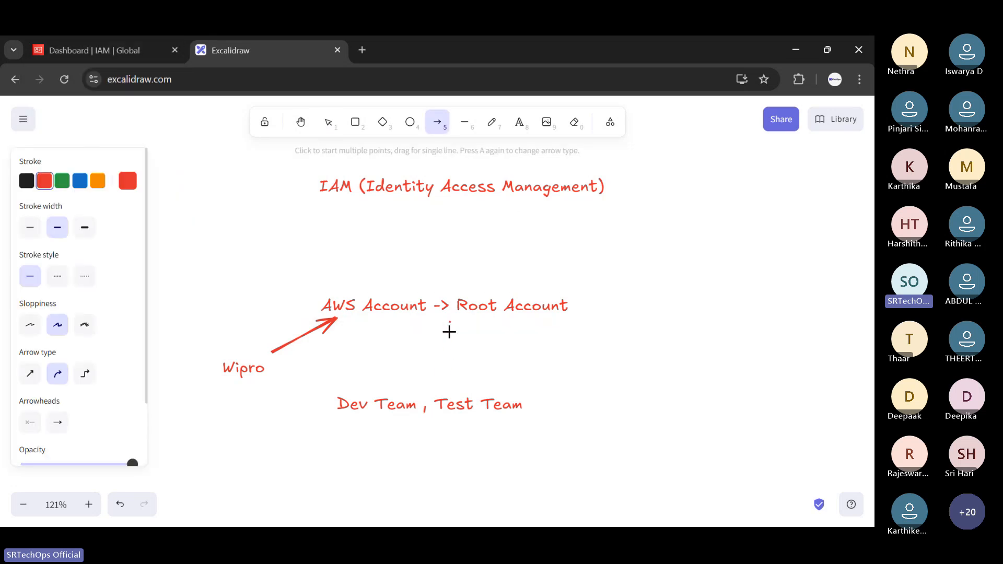
{"action": "left_click_drag", "start_coordinate": [449, 331], "coordinate": [442, 385]}
{"action": "left_click", "coordinate": [79, 180]}
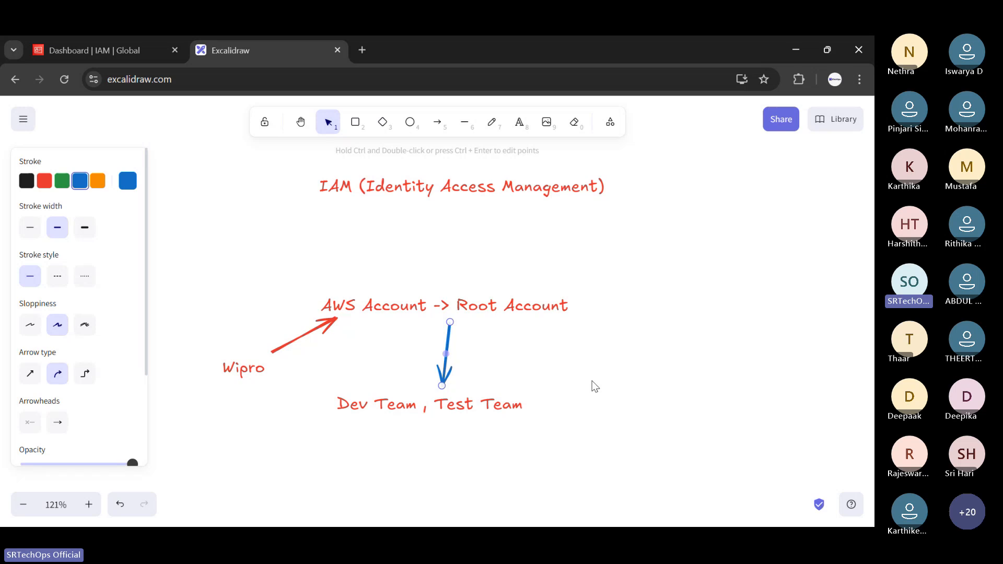
{"action": "left_click", "coordinate": [104, 44]}
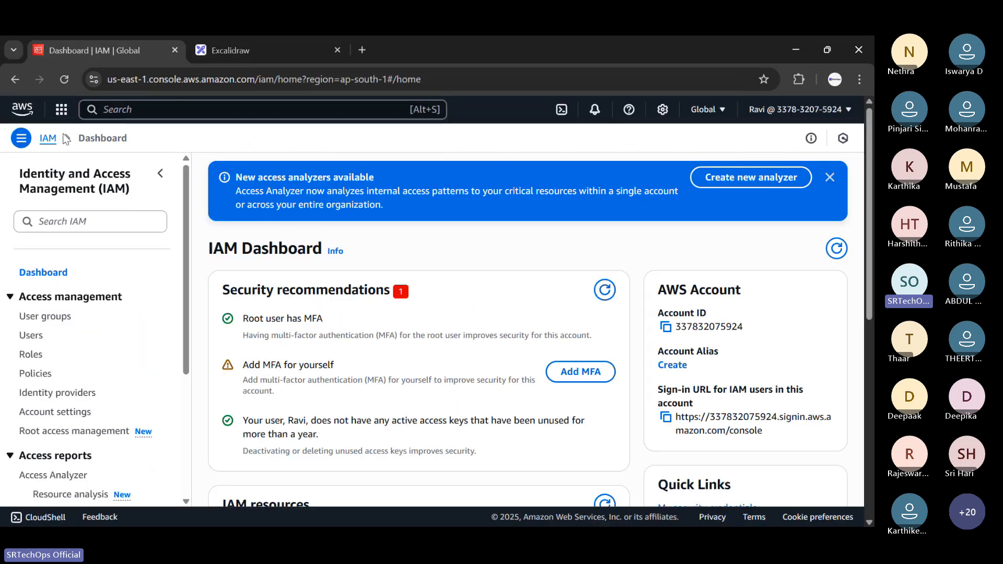
{"action": "left_click", "coordinate": [61, 109]}
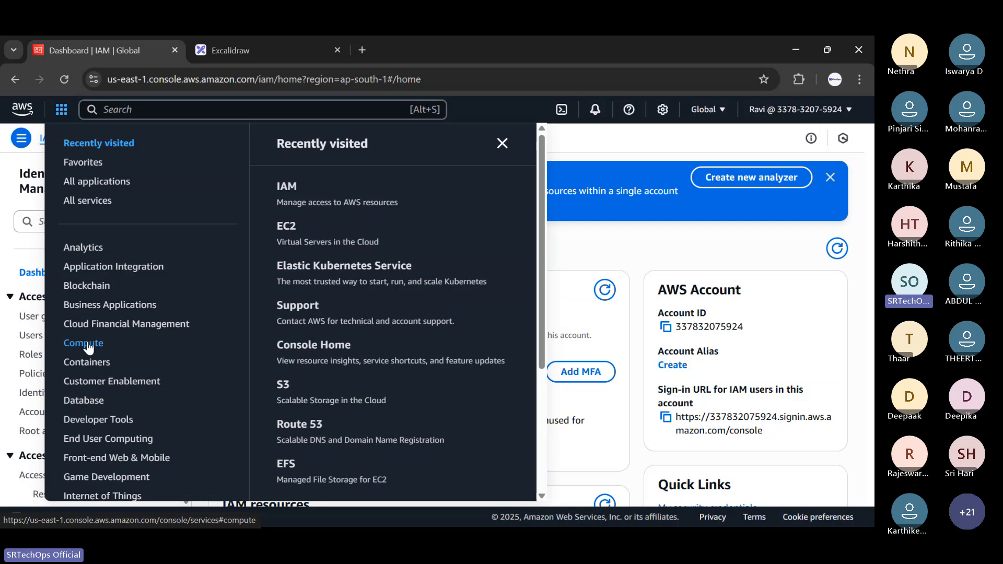
{"action": "left_click", "coordinate": [252, 48]}
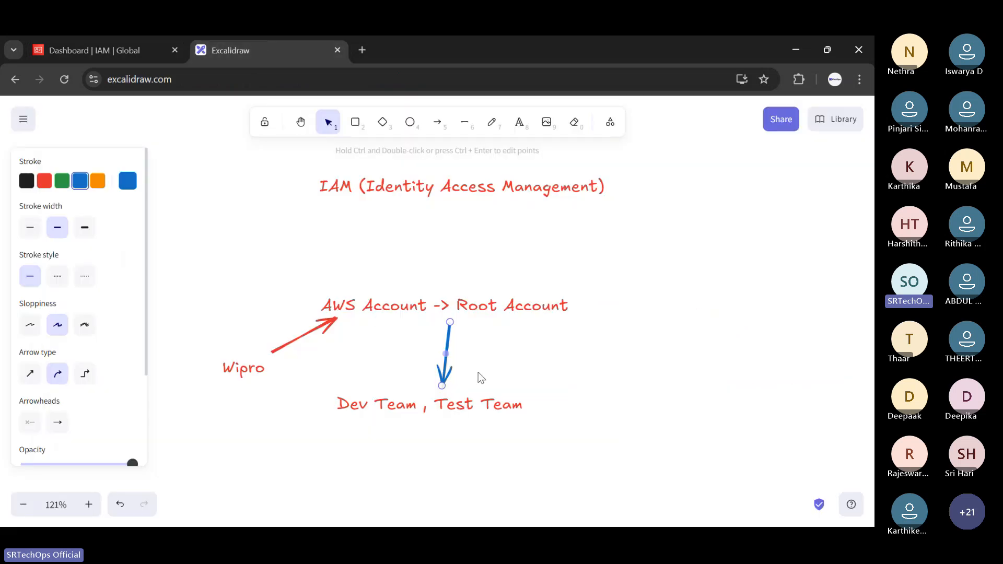
Draw a down-left arrow under the team text and label its tip 'Ec2a'.
{"action": "left_click", "coordinate": [437, 121]}
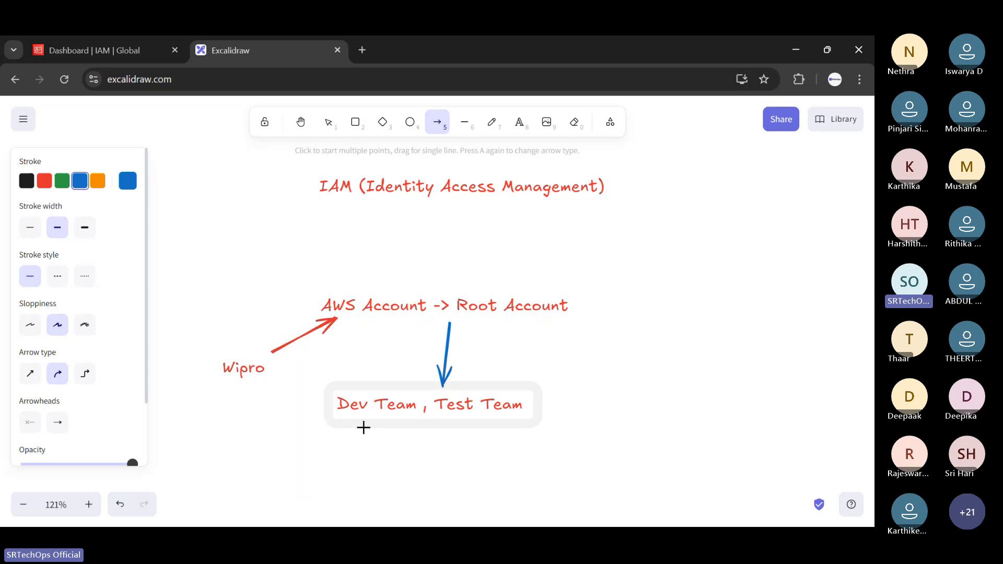
{"action": "left_click_drag", "start_coordinate": [364, 427], "coordinate": [334, 453]}
{"action": "left_click", "coordinate": [434, 305]}
{"action": "left_click", "coordinate": [492, 121]}
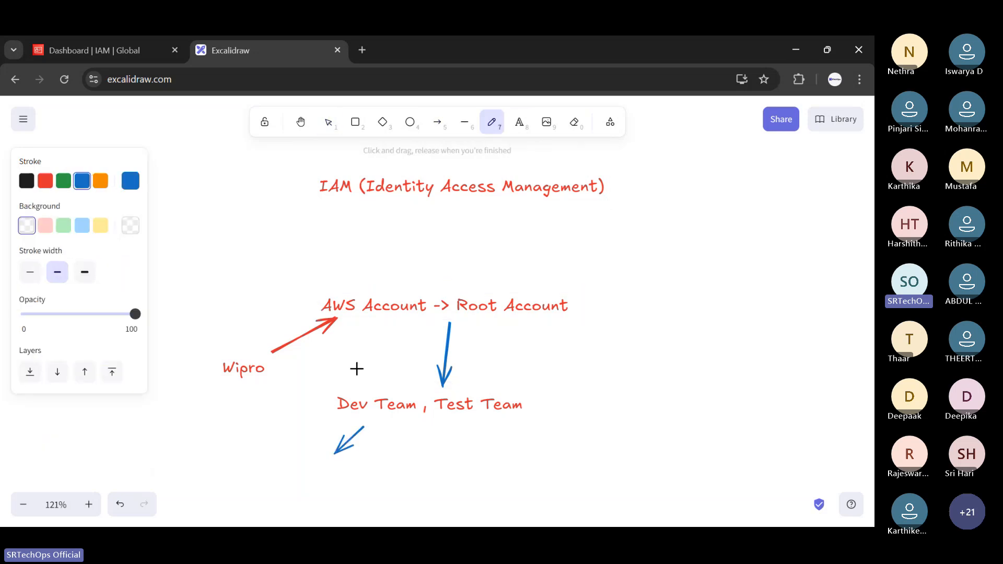
{"action": "key", "text": "r"}
{"action": "left_click", "coordinate": [275, 456]}
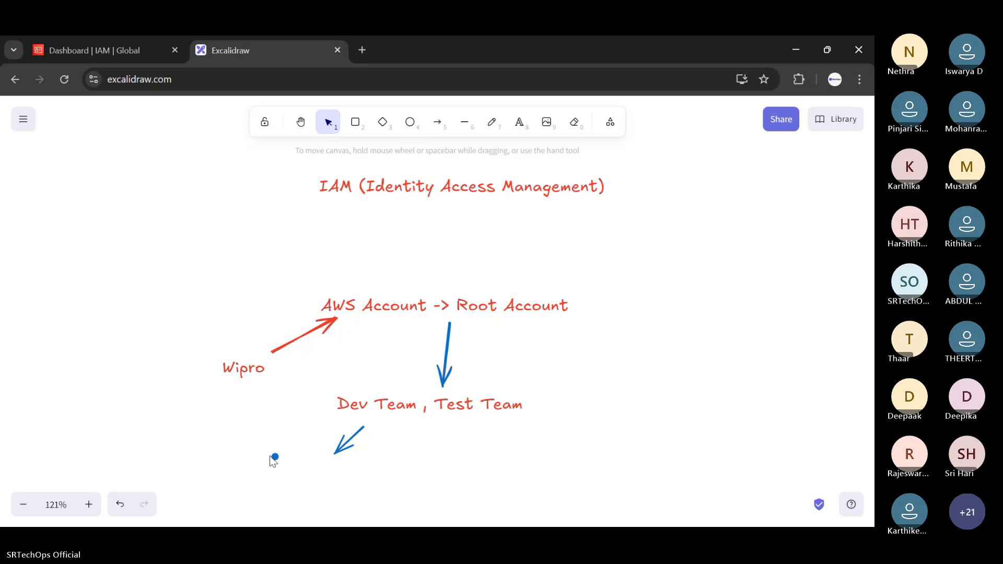
{"action": "key", "text": "Delete"}
{"action": "left_click", "coordinate": [514, 123]}
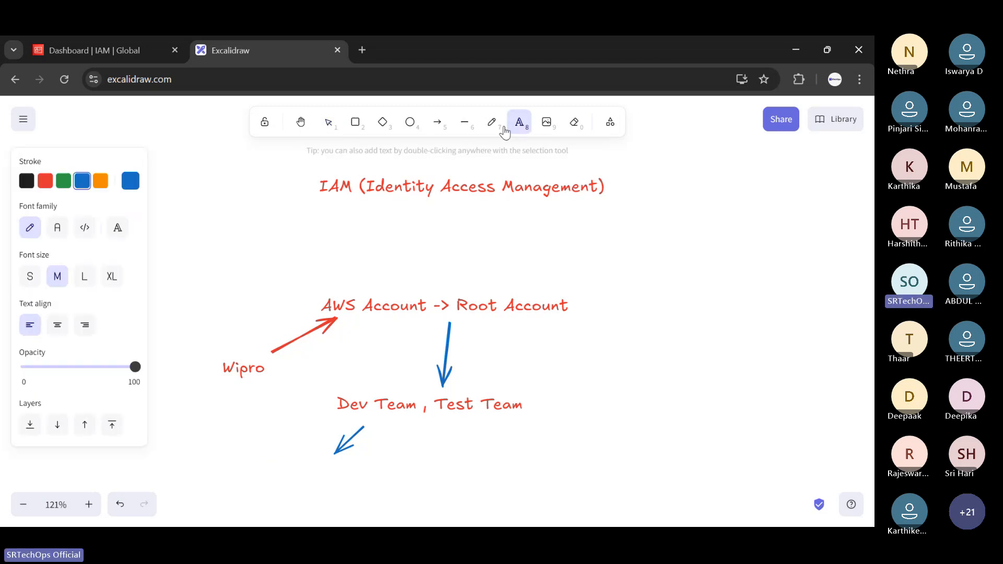
{"action": "left_click", "coordinate": [297, 438]}
{"action": "type", "text": "Ec2"}
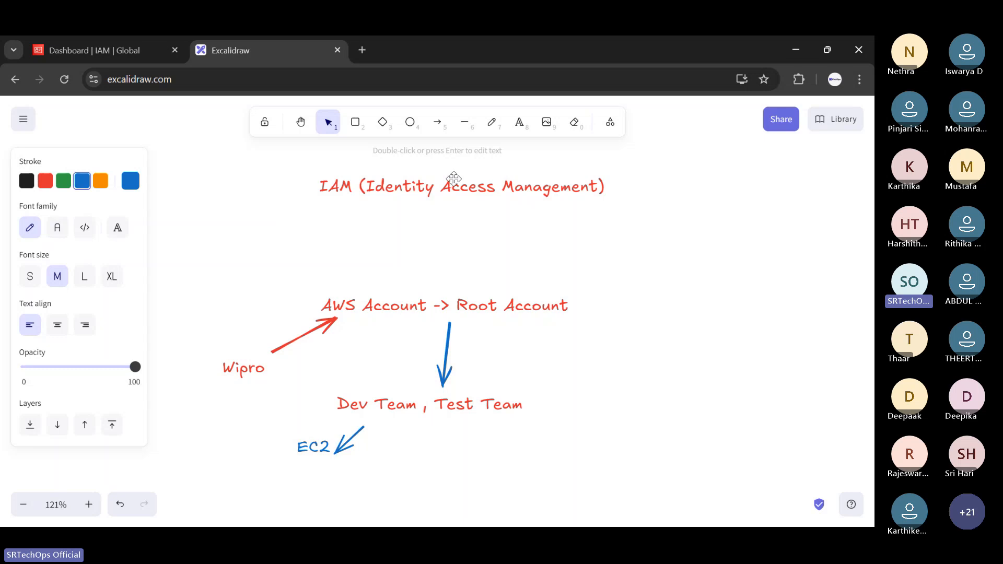
{"action": "type", "text": "a"}
Draw a down-right arrow under the team text and label its tip 'Ec2'.
{"action": "left_click_drag", "start_coordinate": [448, 417], "coordinate": [488, 443]}
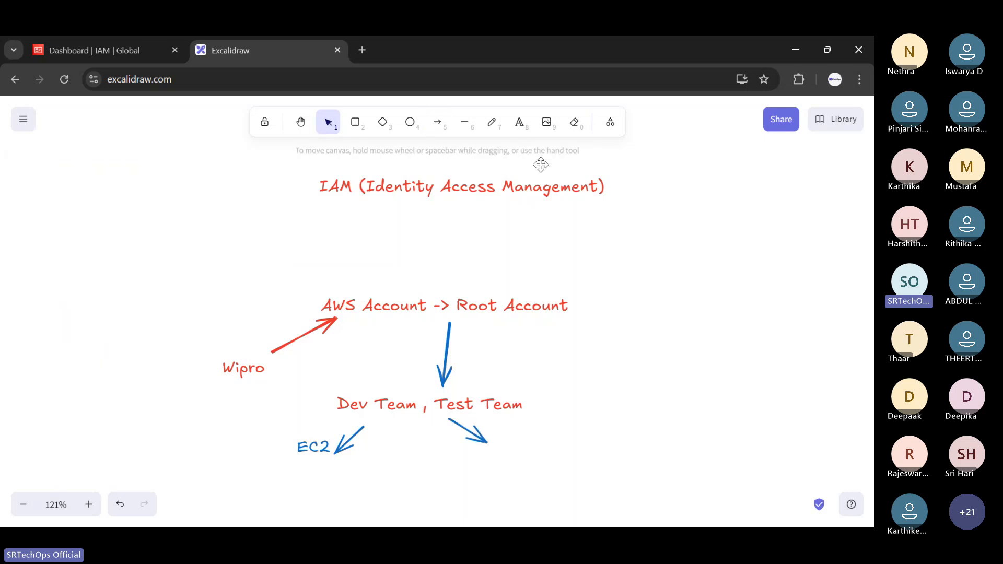
{"action": "key", "text": "t"}
{"action": "left_click", "coordinate": [519, 431]}
{"action": "type", "text": "Ec2"}
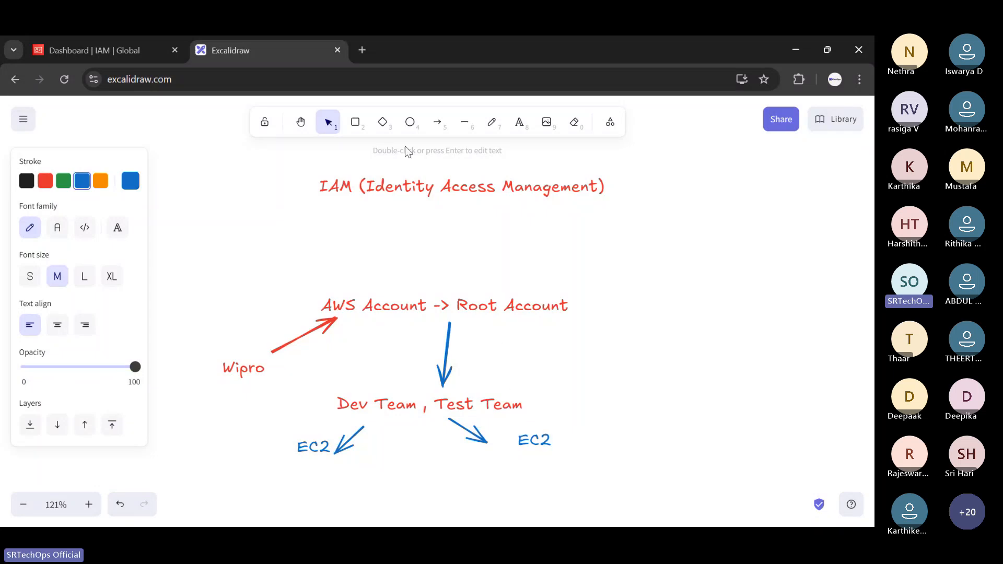
Draw a rounded box around Root Account and delete the arrow beneath it.
{"action": "left_click", "coordinate": [355, 121]}
{"action": "mouse_move", "coordinate": [440, 271]}
{"action": "left_mouse_down"}
{"action": "mouse_move", "coordinate": [466, 290]}
{"action": "mouse_move", "coordinate": [644, 339]}
{"action": "left_mouse_up"}
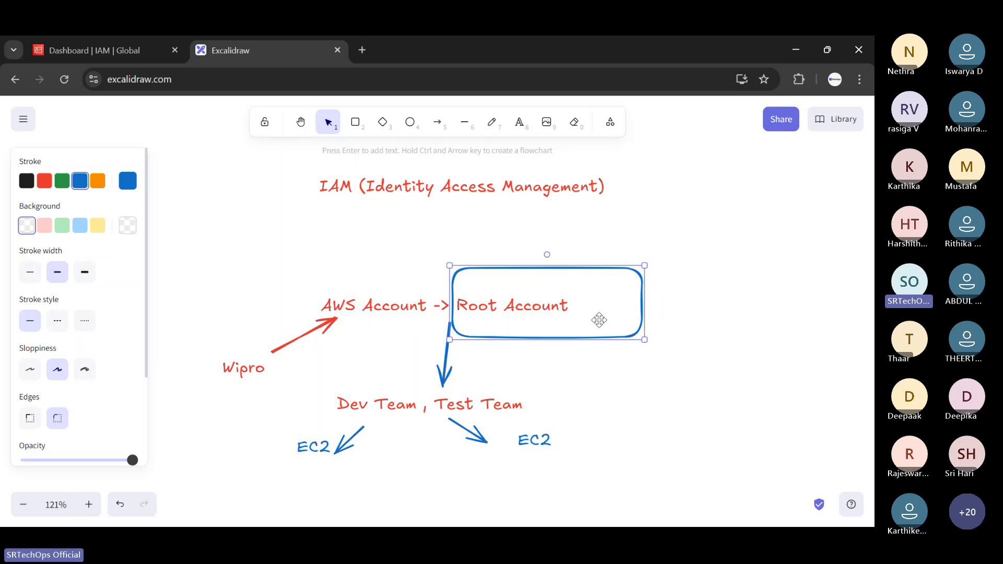
{"action": "left_click", "coordinate": [445, 366]}
{"action": "key", "text": "Delete"}
Delete the 'Dev Team , Test Team' text, both EC2 labels and their arrows.
{"action": "left_click", "coordinate": [478, 406]}
{"action": "key", "text": "Delete"}
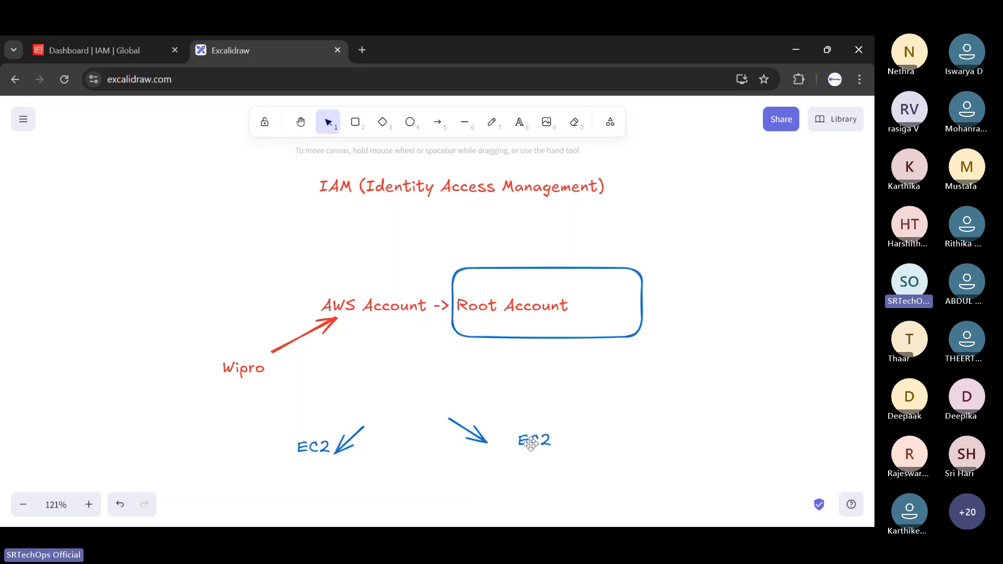
{"action": "left_click", "coordinate": [530, 443]}
{"action": "key", "text": "Delete"}
{"action": "left_click", "coordinate": [486, 442]}
{"action": "key", "text": "Delete"}
{"action": "left_click", "coordinate": [317, 446]}
{"action": "key", "text": "Delete"}
{"action": "left_click", "coordinate": [349, 440]}
{"action": "key", "text": "Delete"}
Draw a new arrow down-left from the box and label it 'IAM'.
{"action": "left_click", "coordinate": [440, 131]}
{"action": "left_click_drag", "start_coordinate": [529, 343], "coordinate": [472, 399]}
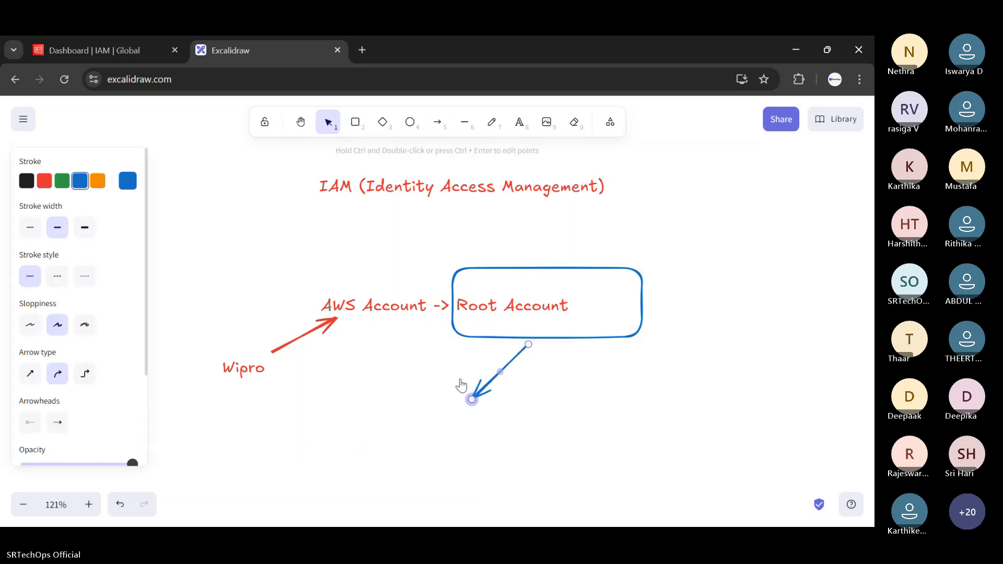
{"action": "key", "text": "Escape"}
{"action": "left_click", "coordinate": [519, 122]}
{"action": "left_click", "coordinate": [454, 415]}
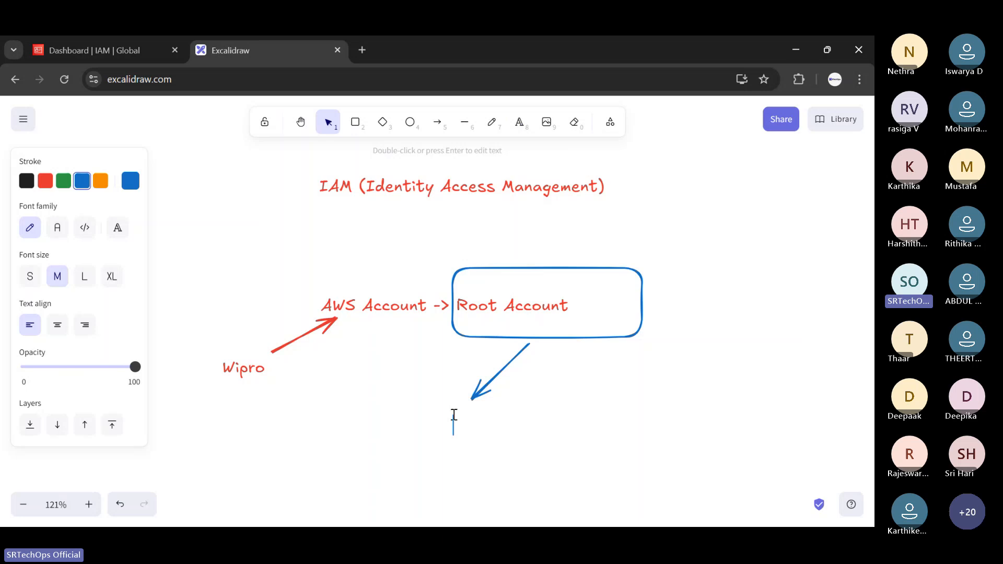
{"action": "type", "text": "IAM"}
Replace the IAM label with a 'dev Team' label followed by the user's name.
{"action": "key", "text": "Left"}
{"action": "key", "text": "Escape"}
{"action": "key", "text": "Delete"}
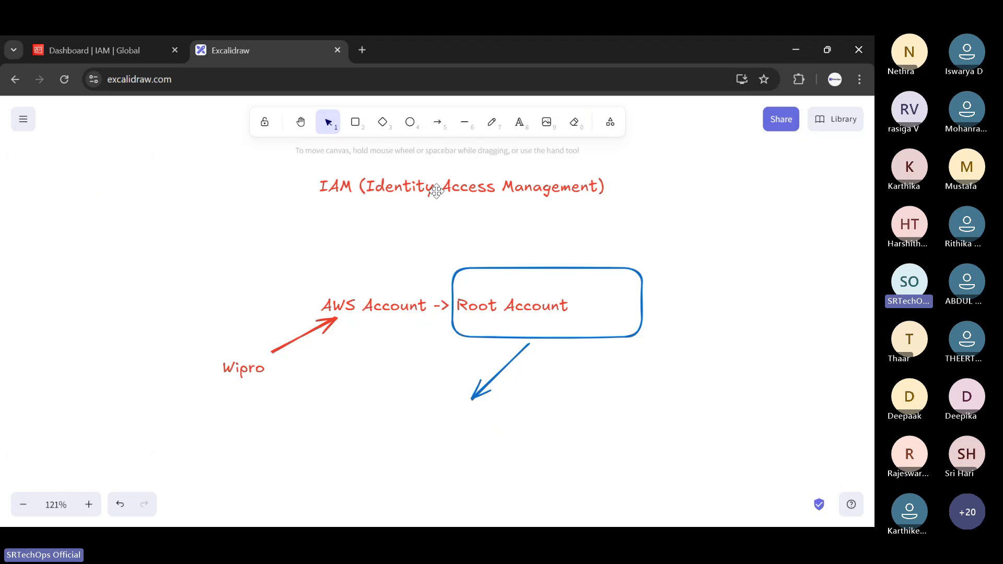
{"action": "left_click", "coordinate": [519, 122]}
{"action": "left_click", "coordinate": [314, 424]}
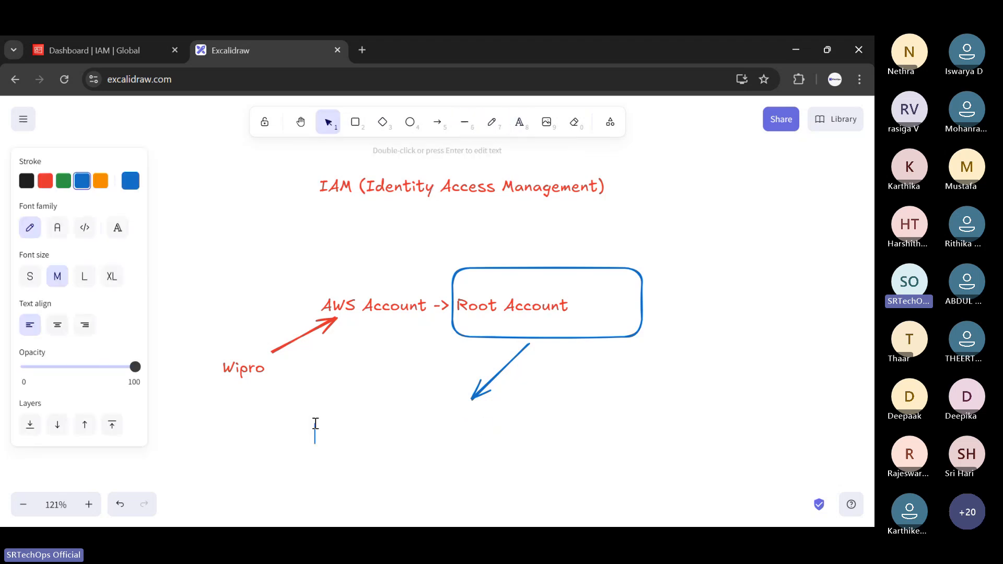
{"action": "type", "text": "dev Te"}
{"action": "type", "text": "ma"}
{"action": "key", "text": "Return"}
{"action": "key", "text": "BackSpace"}
{"action": "key", "text": "BackSpace"}
{"action": "key", "text": "BackSpace"}
{"action": "type", "text": "am"}
{"action": "key", "text": "Return"}
{"action": "key", "text": "Return"}
{"action": "type", "text": "Anu"}
{"action": "key", "text": "Escape"}
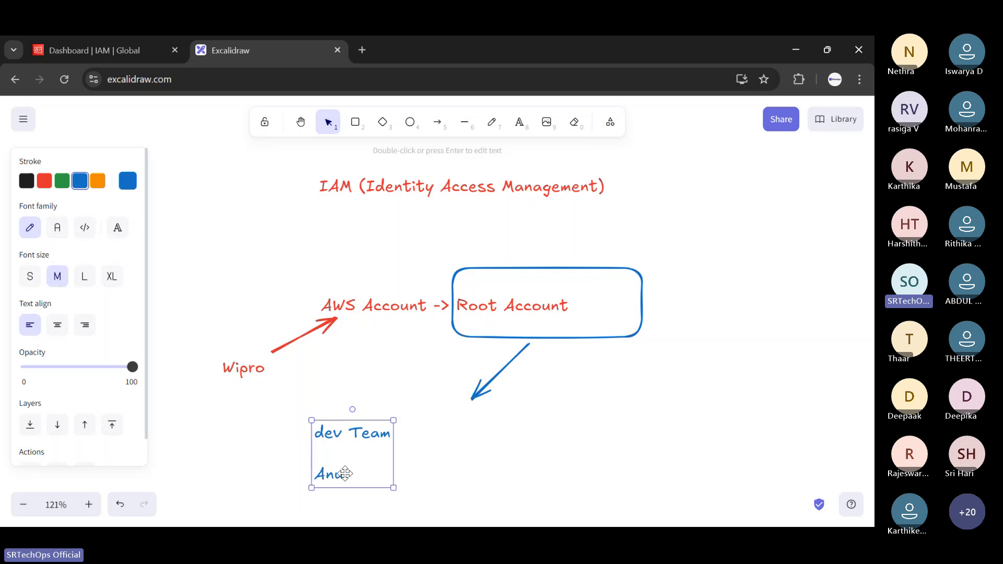
Make the dev Team label orange and add an orange 'Sub account' label at the arrow's tip.
{"action": "double_click", "coordinate": [348, 475]}
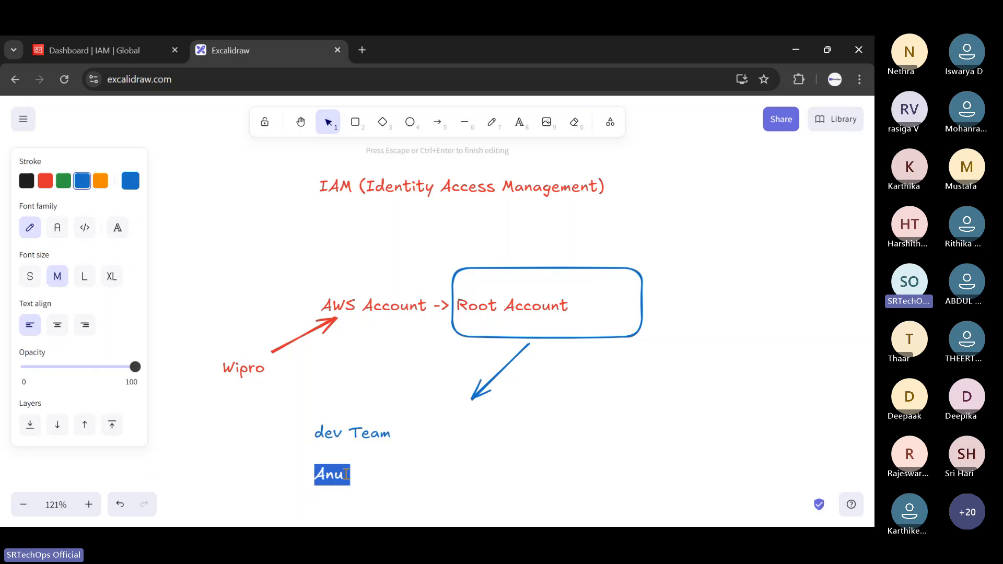
{"action": "left_click", "coordinate": [100, 181]}
{"action": "left_click", "coordinate": [494, 415]}
{"action": "left_click", "coordinate": [520, 122]}
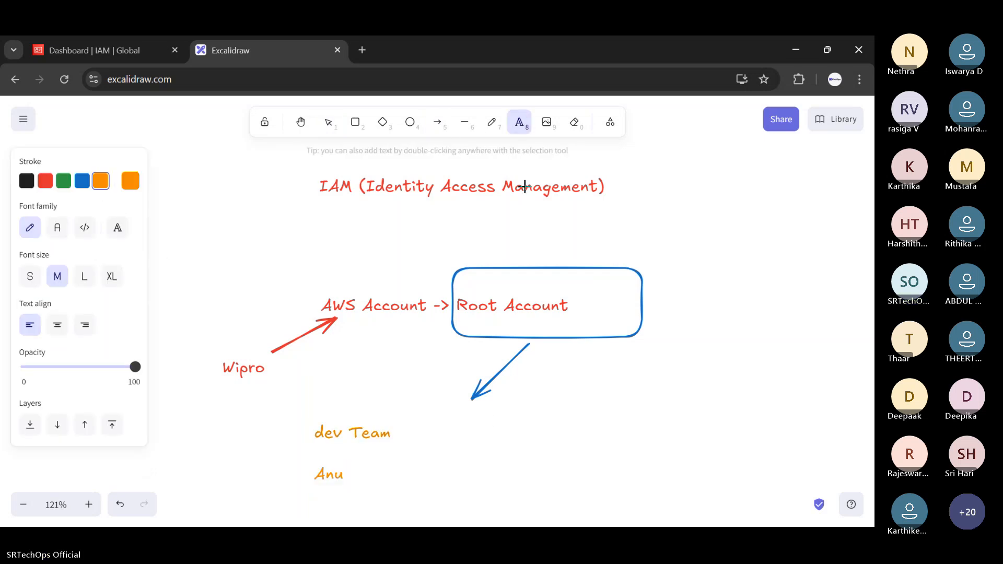
{"action": "left_click", "coordinate": [480, 411]}
{"action": "type", "text": "Su"}
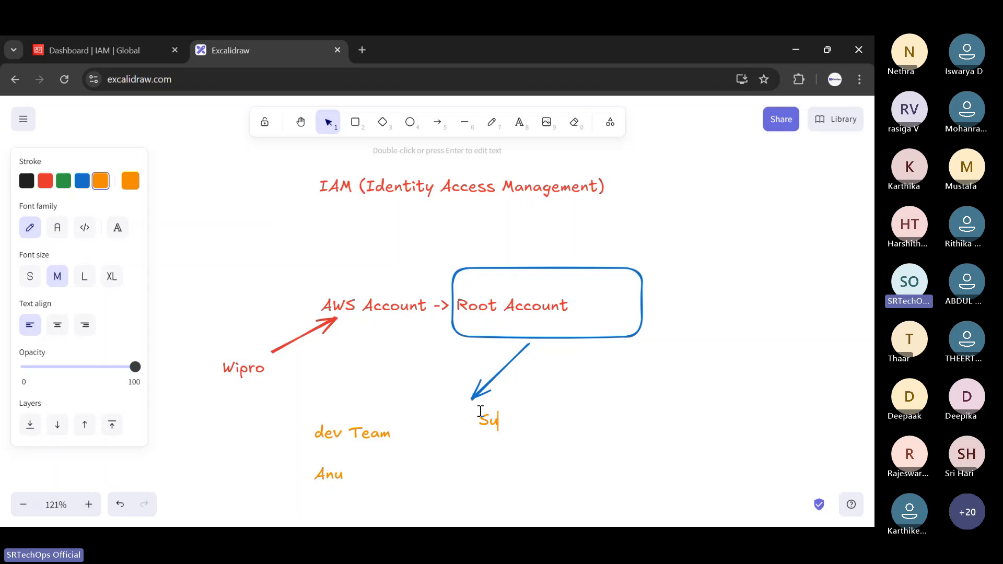
{"action": "type", "text": "b account"}
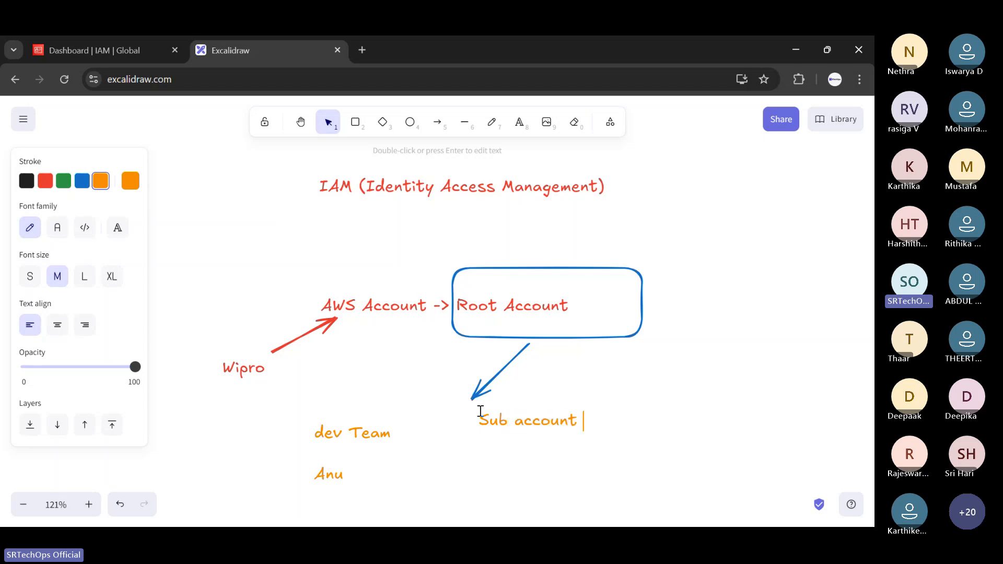
{"action": "key", "text": "Escape"}
Draw a box around 'Sub account' and shift the dev Team label slightly up.
{"action": "key", "text": "r"}
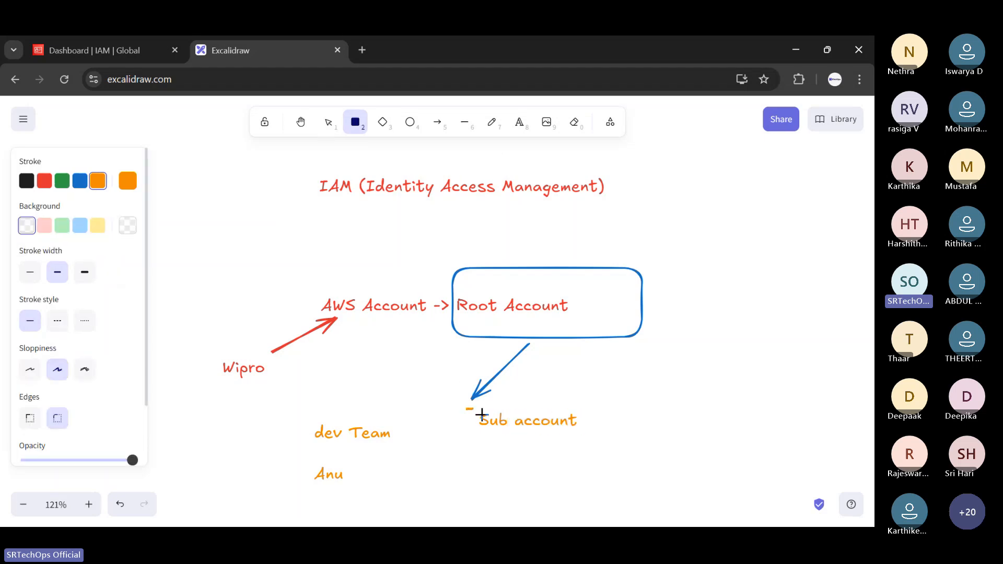
{"action": "left_click_drag", "start_coordinate": [467, 408], "coordinate": [612, 439]}
{"action": "left_click_drag", "start_coordinate": [597, 426], "coordinate": [590, 427]}
{"action": "left_click_drag", "start_coordinate": [322, 485], "coordinate": [303, 452]}
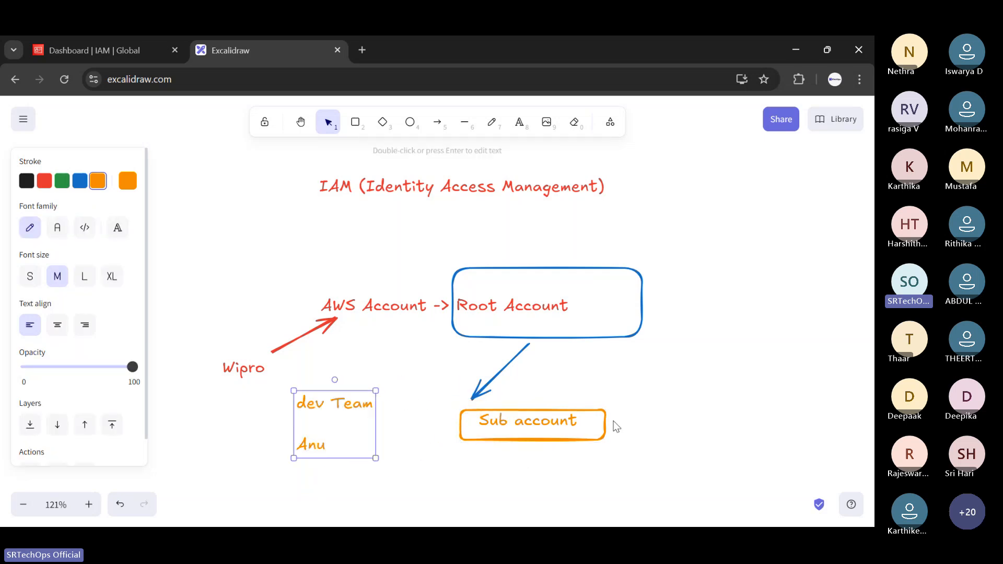
Draw an orange arrow up into the Sub account box and label it 'Ec2'.
{"action": "left_click", "coordinate": [523, 126]}
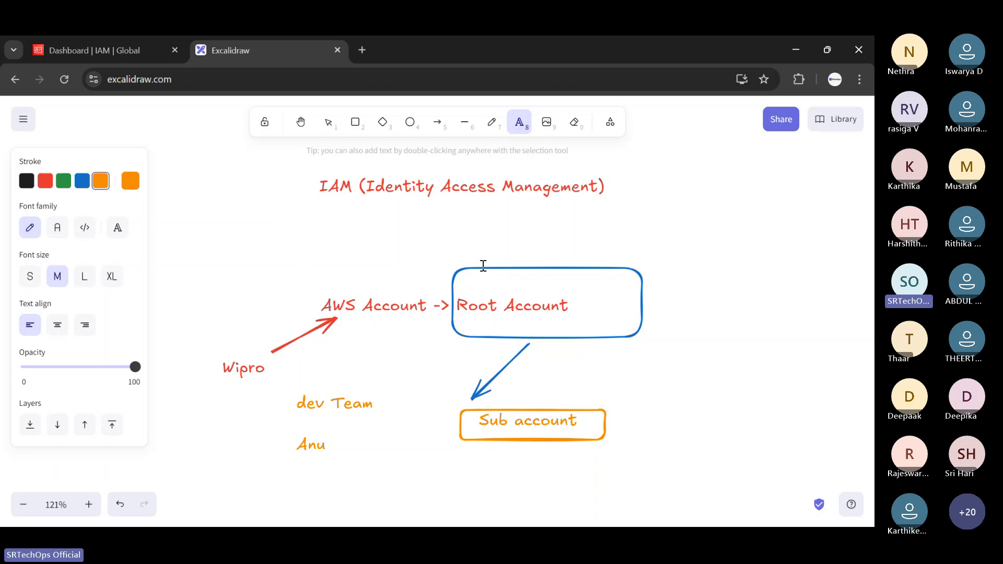
{"action": "left_click", "coordinate": [447, 125]}
{"action": "left_click_drag", "start_coordinate": [436, 487], "coordinate": [490, 448]}
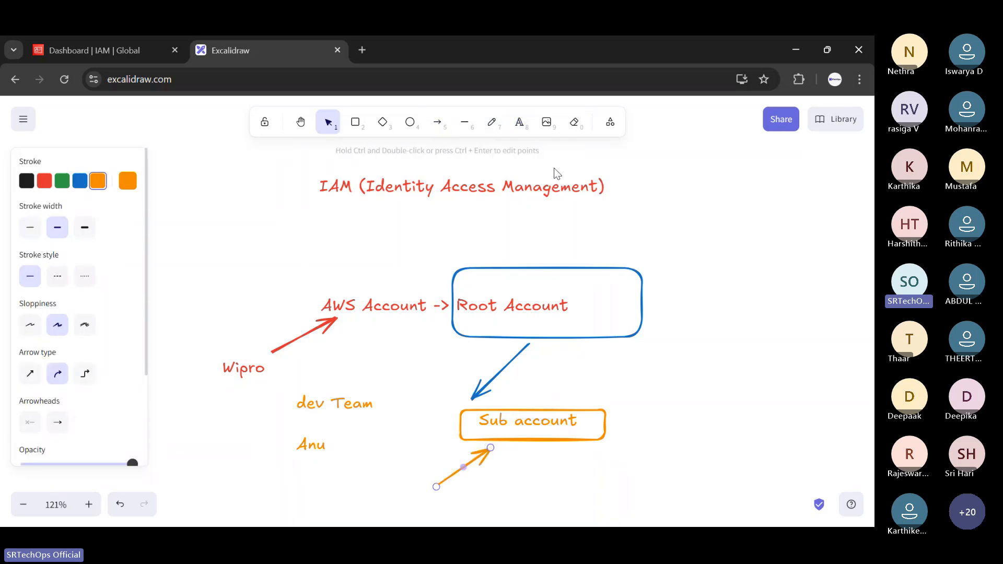
{"action": "key", "text": "t"}
{"action": "left_click", "coordinate": [497, 476]}
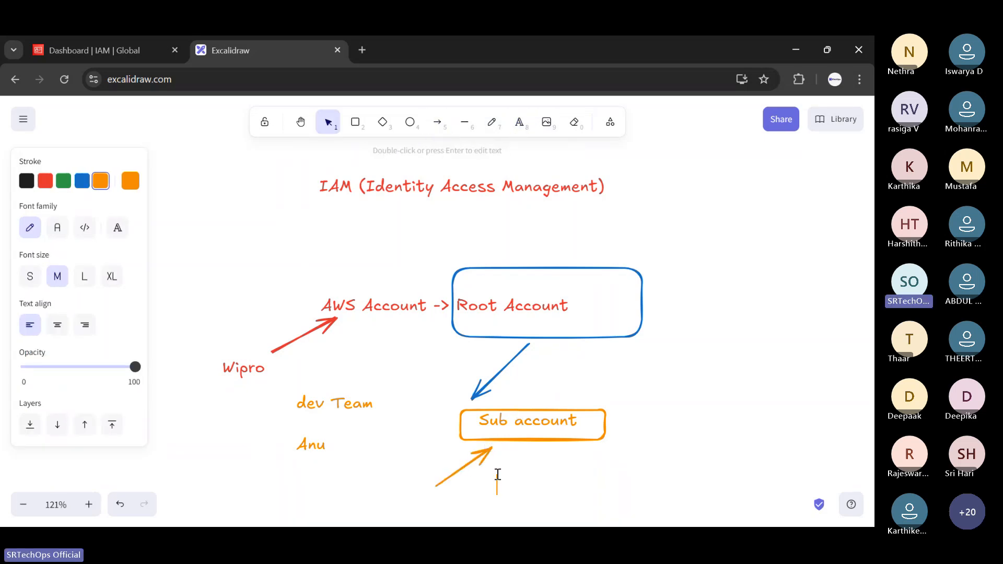
{"action": "type", "text": "Ec2"}
Add an 'IAM User account' label above the Sub account box, then return to the IAM dashboard.
{"action": "left_click", "coordinate": [520, 124]}
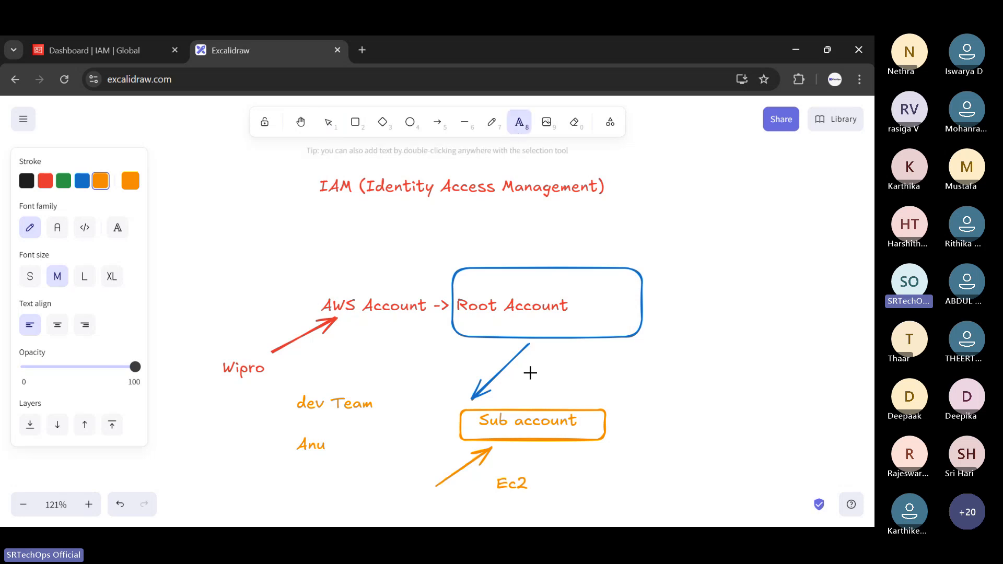
{"action": "left_click", "coordinate": [531, 378]}
{"action": "type", "text": "IAM"}
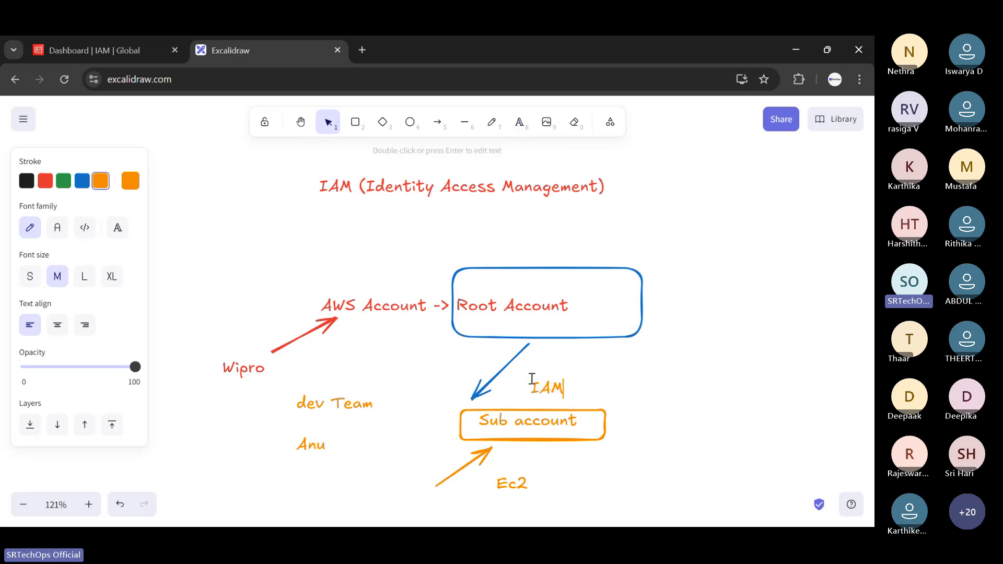
{"action": "type", "text": " User acc"}
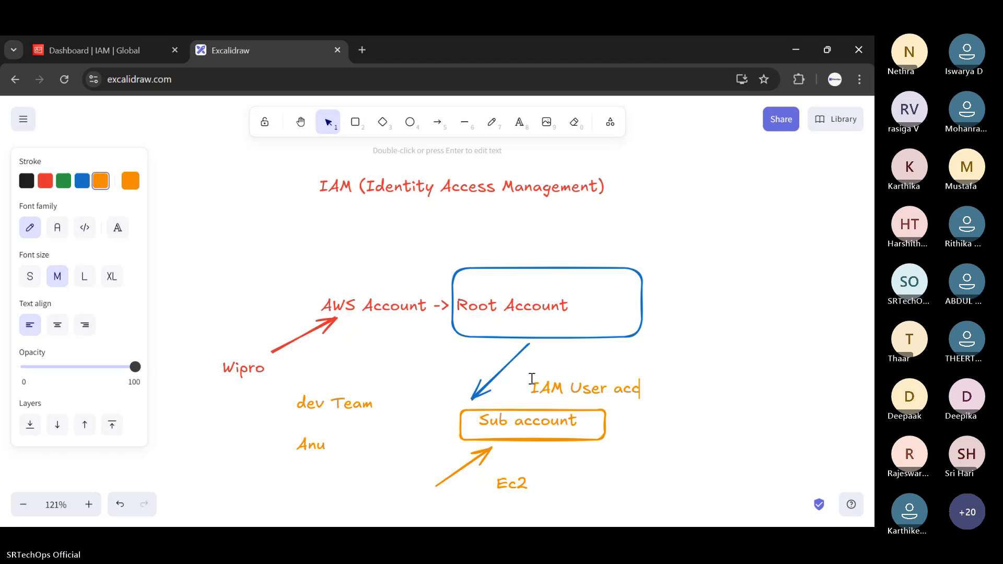
{"action": "type", "text": "ount"}
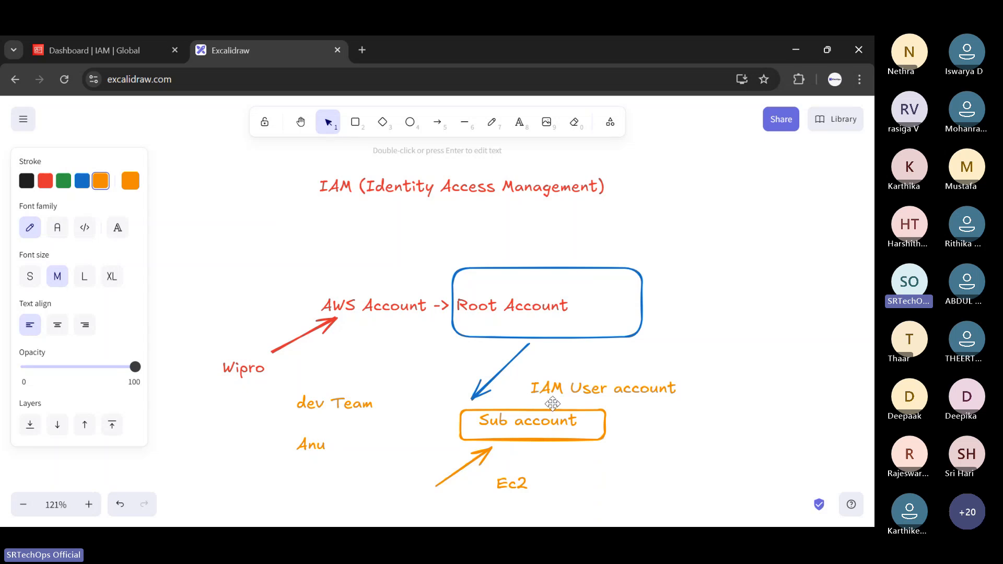
{"action": "left_click", "coordinate": [712, 415]}
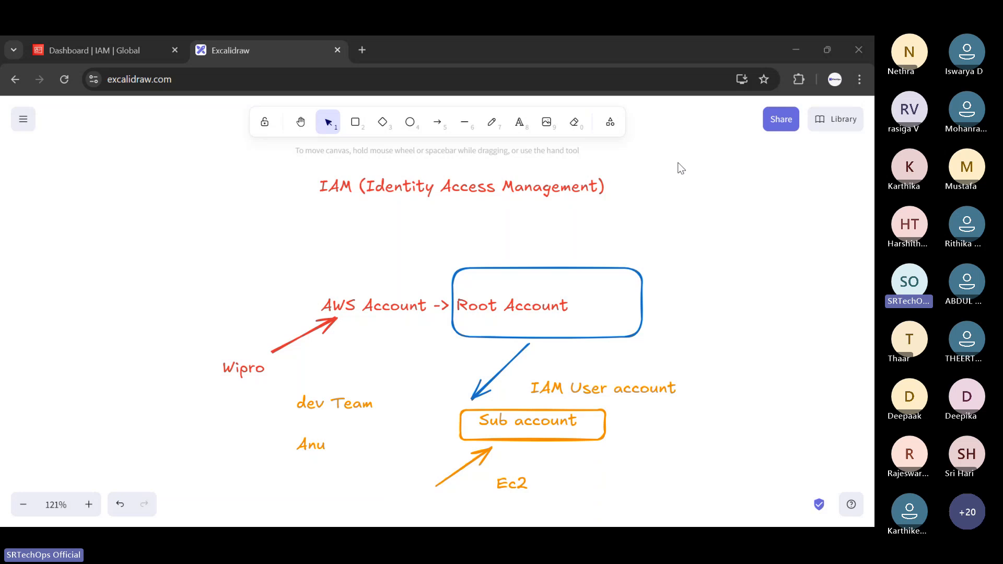
{"action": "scroll", "coordinate": [549, 303], "scroll_direction": "down", "scroll_amount": 1}
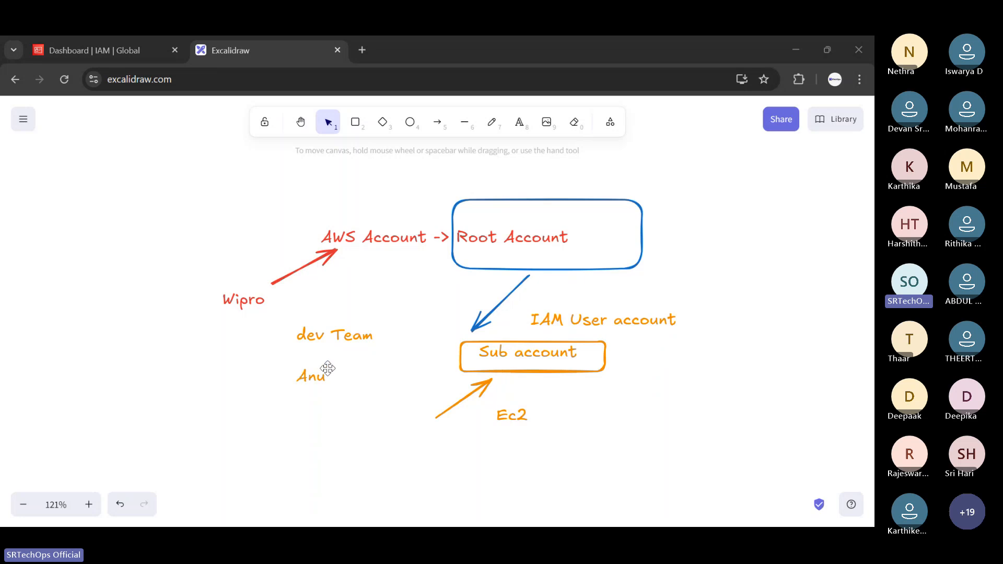
{"action": "left_click", "coordinate": [59, 38]}
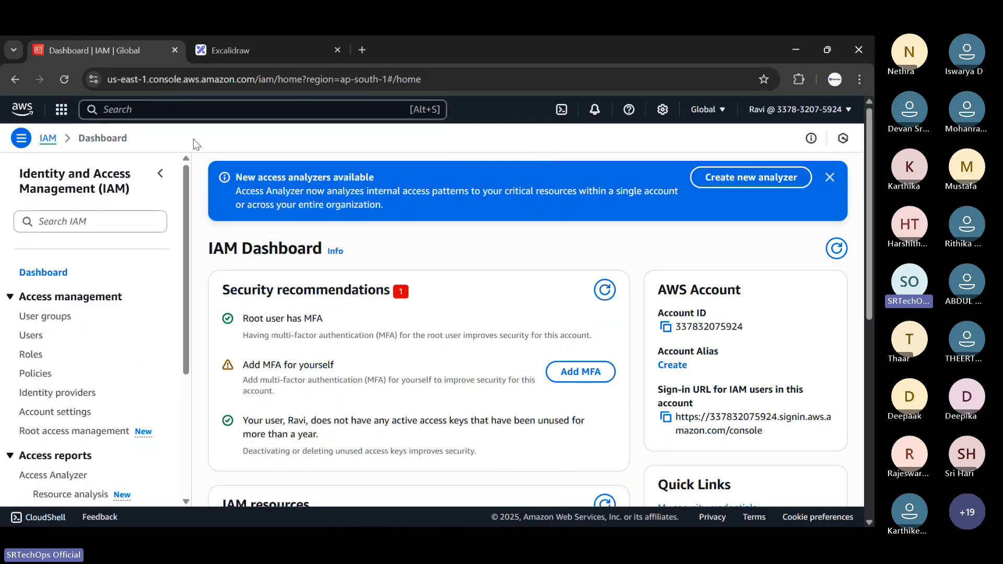
Find IAM through the console search, go to Users and start a new user with the User name field ready.
{"action": "left_click", "coordinate": [173, 109]}
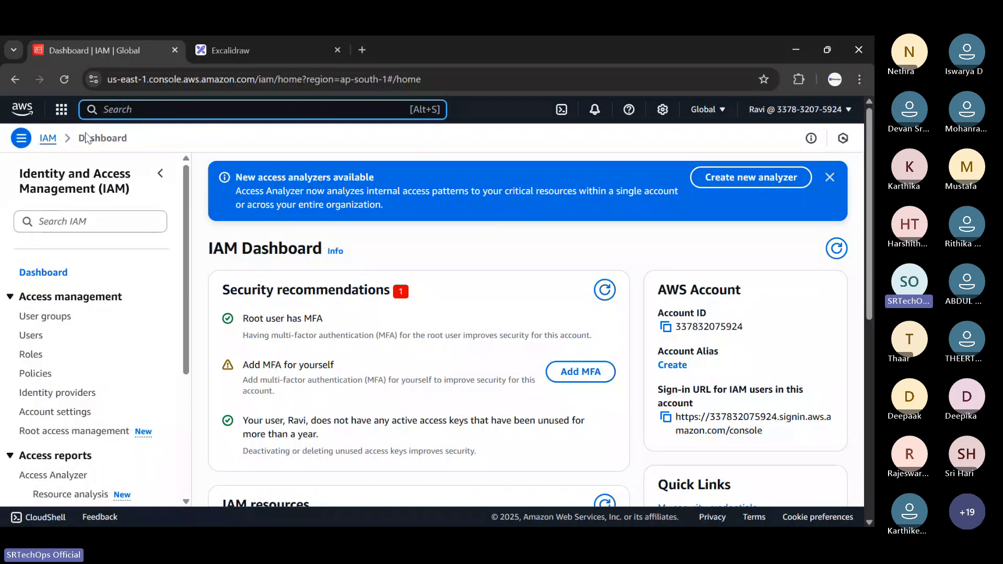
{"action": "type", "text": "IAM"}
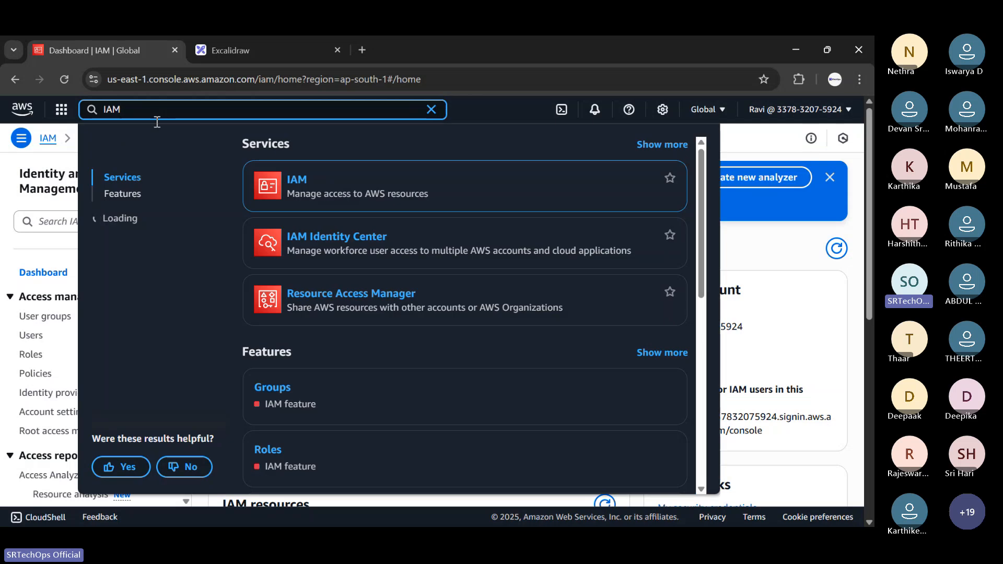
{"action": "left_click", "coordinate": [295, 181]}
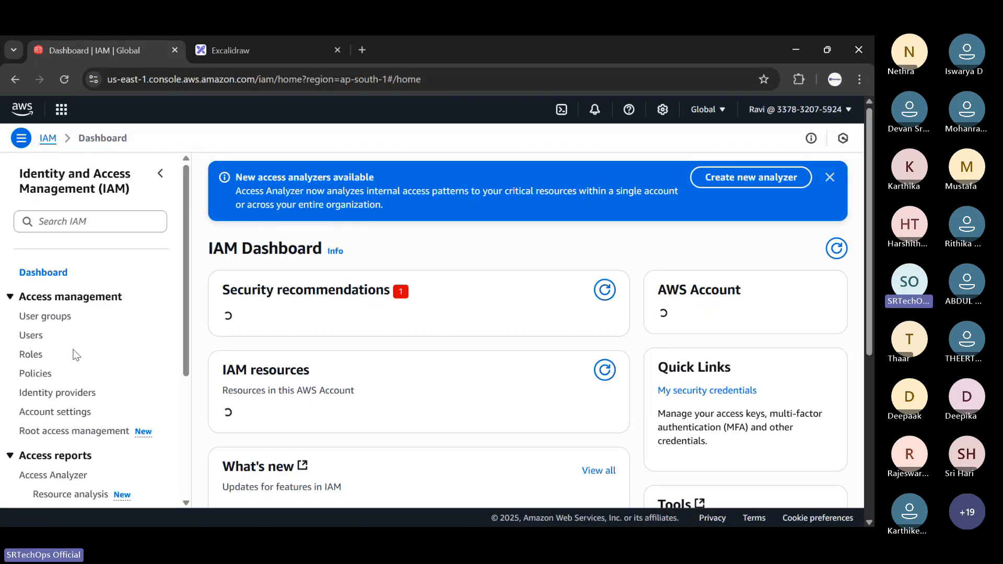
{"action": "left_click", "coordinate": [31, 335]}
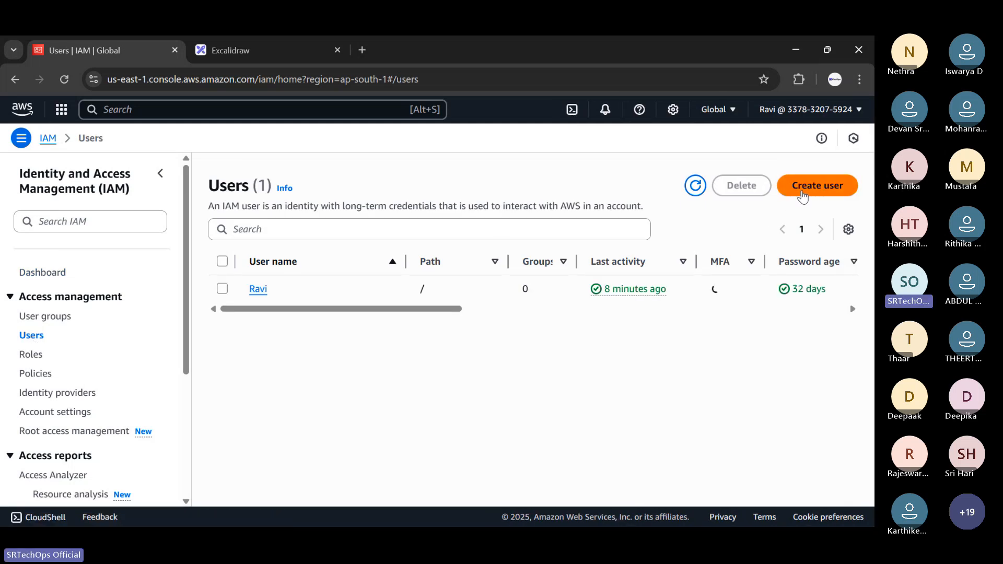
{"action": "left_click", "coordinate": [803, 189]}
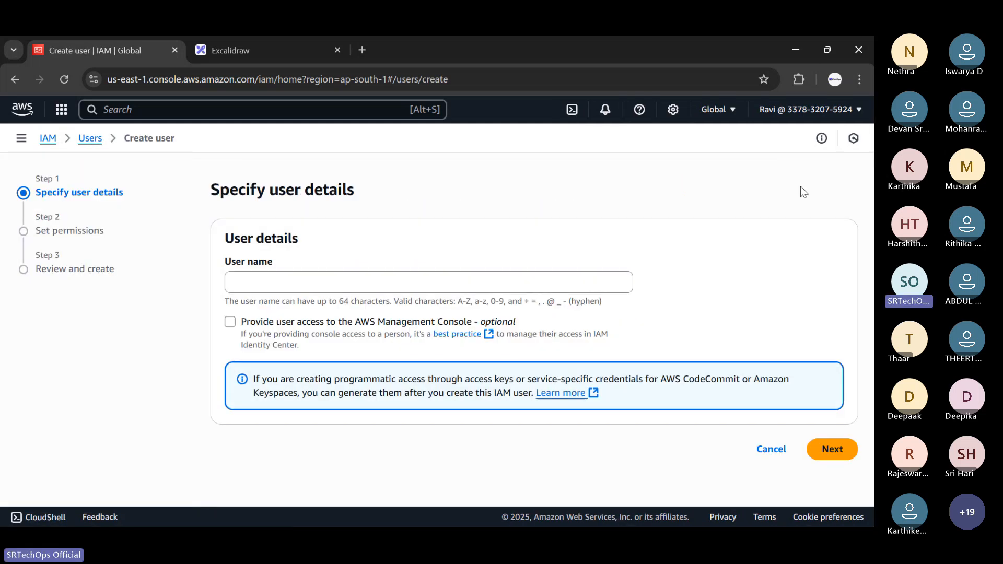
{"action": "left_click", "coordinate": [296, 281]}
Enter the new user's name, open Console Home in a second tab, and return to Create user.
{"action": "type", "text": "Anu"}
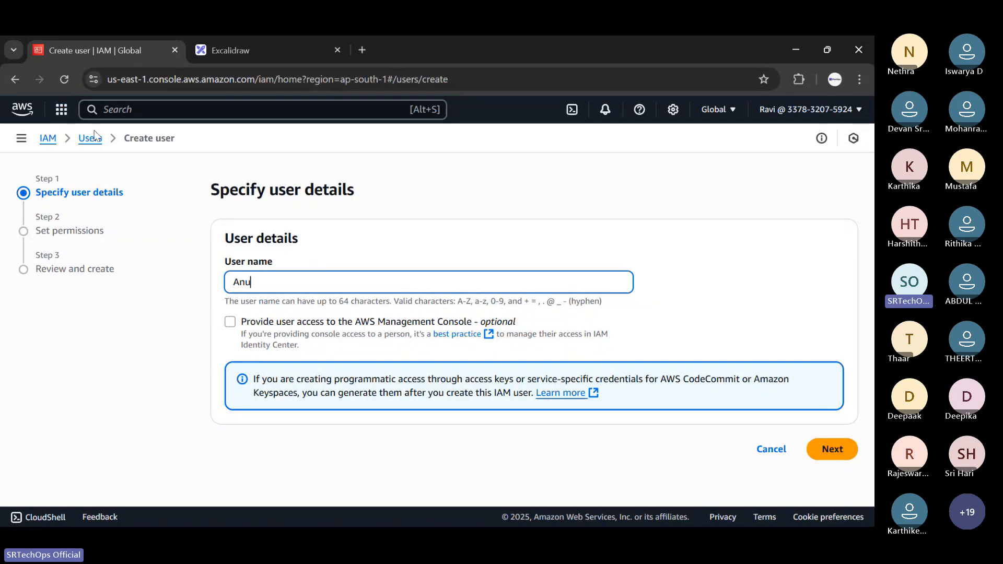
{"action": "left_click", "coordinate": [61, 109]}
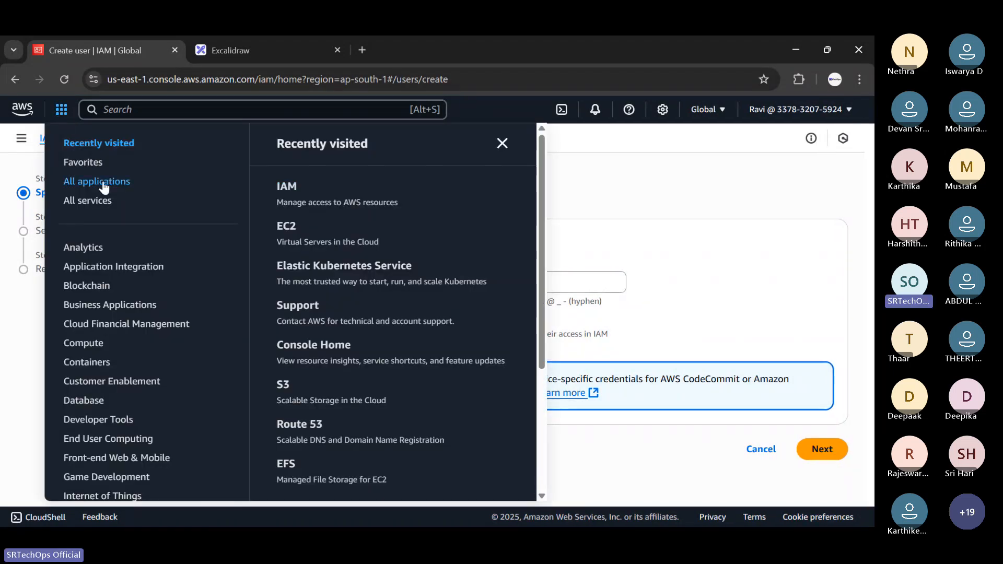
{"action": "right_click", "coordinate": [95, 206]}
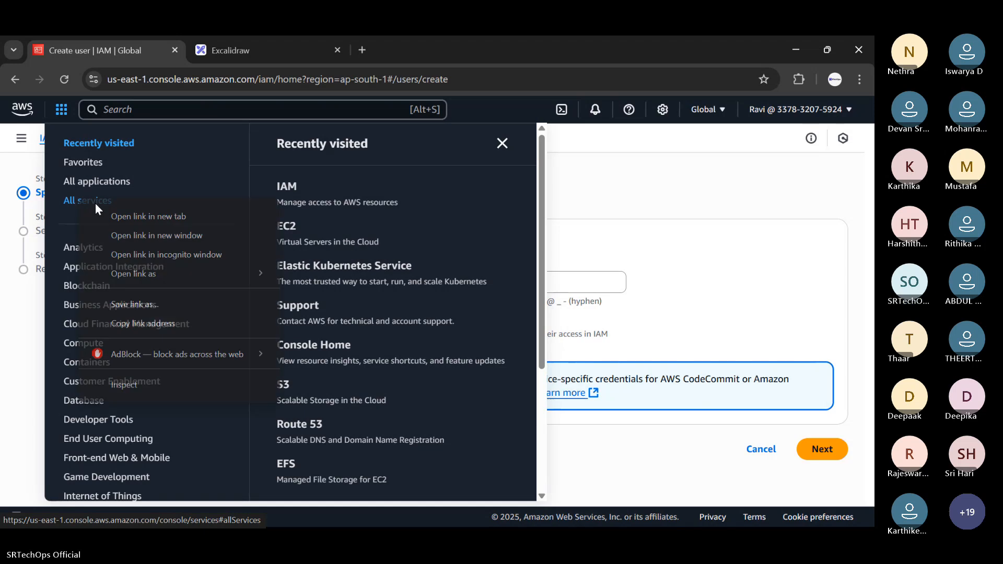
{"action": "left_click", "coordinate": [141, 216]}
{"action": "left_click", "coordinate": [247, 39]}
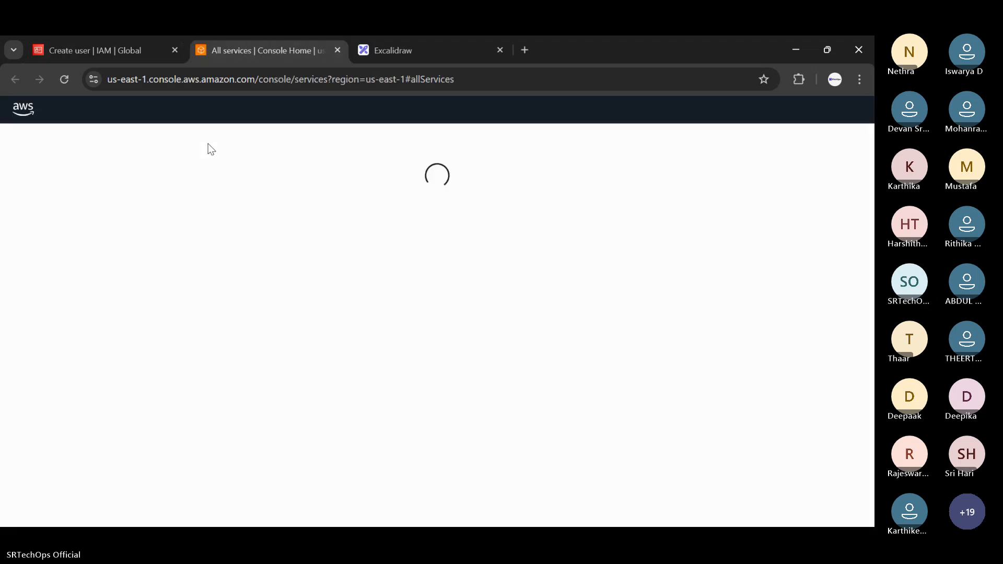
{"action": "left_click", "coordinate": [36, 112]}
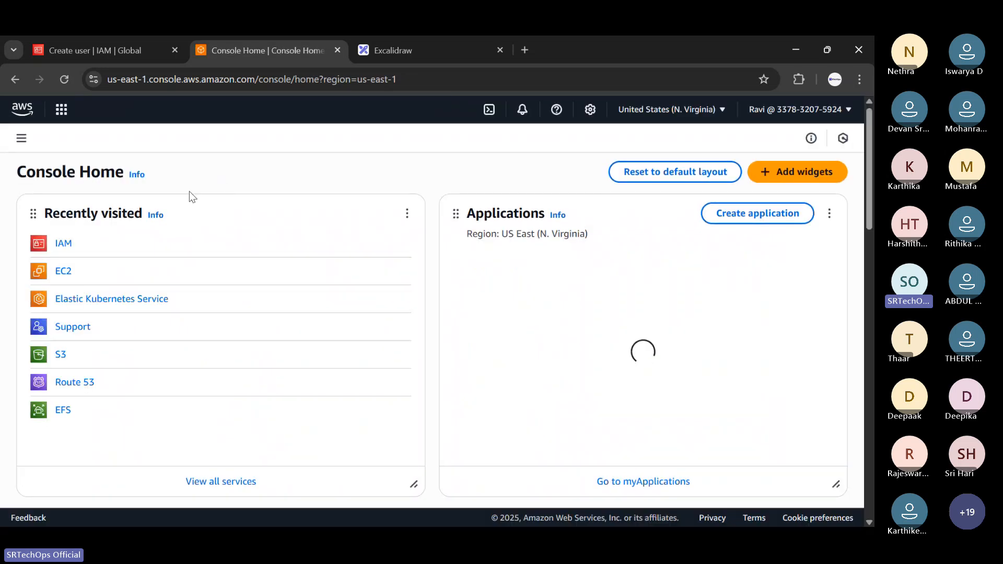
{"action": "left_click_drag", "start_coordinate": [157, 81], "coordinate": [188, 82]}
{"action": "left_click", "coordinate": [95, 50]}
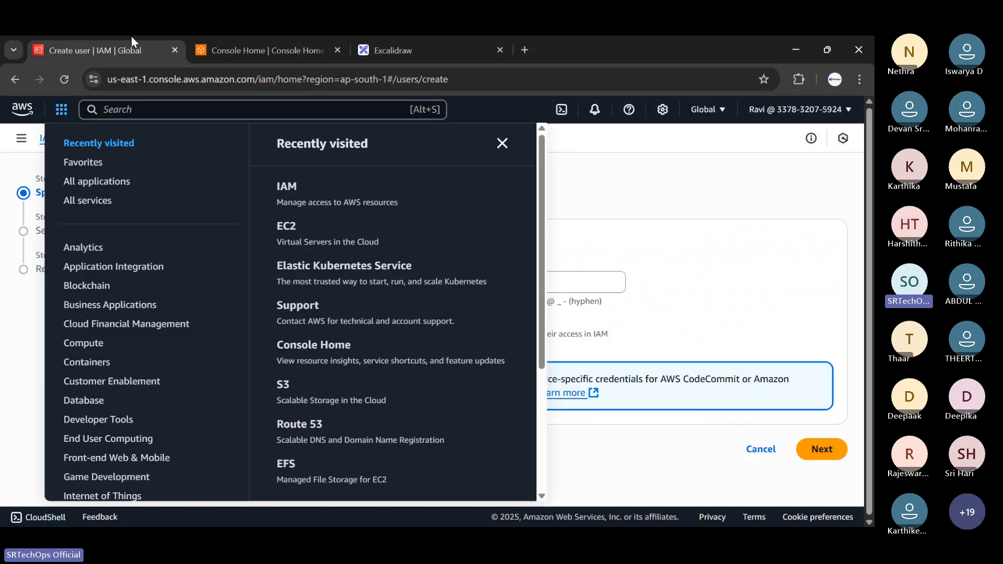
Give the user console access, compare Custom password, and keep Autogenerated password selected.
{"action": "left_click", "coordinate": [634, 230]}
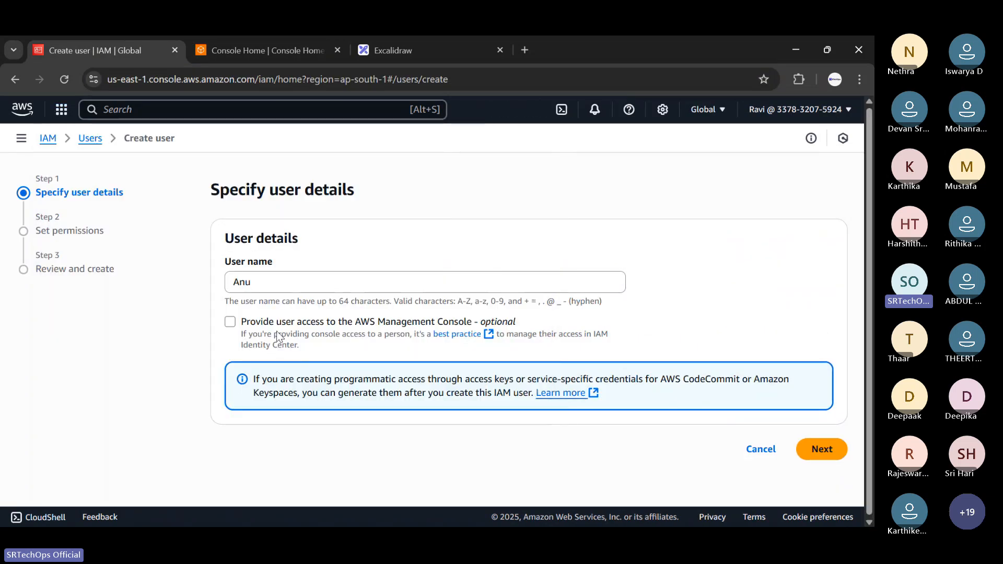
{"action": "left_click", "coordinate": [230, 321]}
{"action": "scroll", "coordinate": [338, 373], "scroll_direction": "down", "scroll_amount": 3}
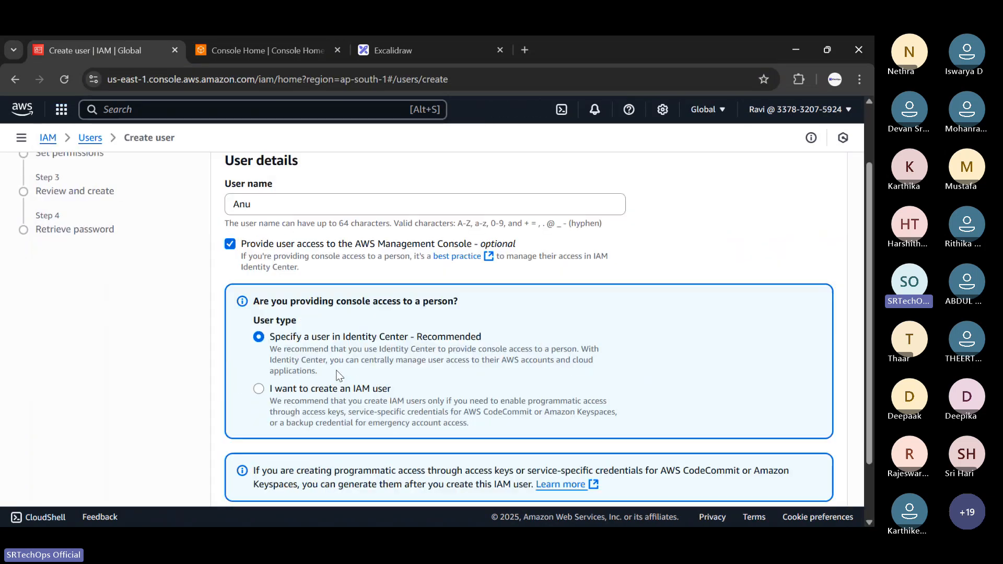
{"action": "left_click_drag", "start_coordinate": [276, 331], "coordinate": [389, 331]}
{"action": "scroll", "coordinate": [307, 359], "scroll_direction": "down", "scroll_amount": 2}
{"action": "scroll", "coordinate": [307, 360], "scroll_direction": "down", "scroll_amount": 1}
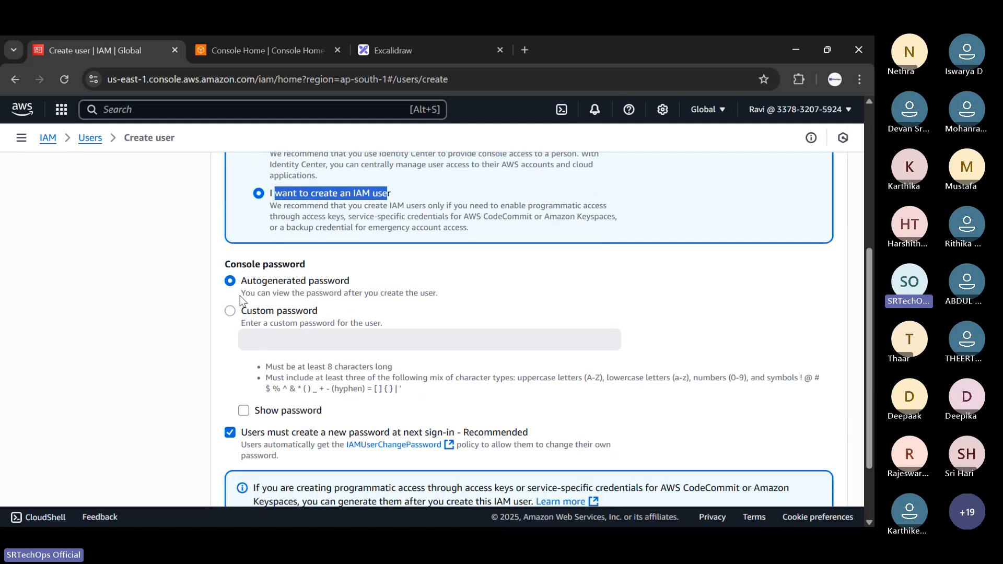
{"action": "left_click_drag", "start_coordinate": [242, 282], "coordinate": [360, 283]}
{"action": "left_click", "coordinate": [248, 314]}
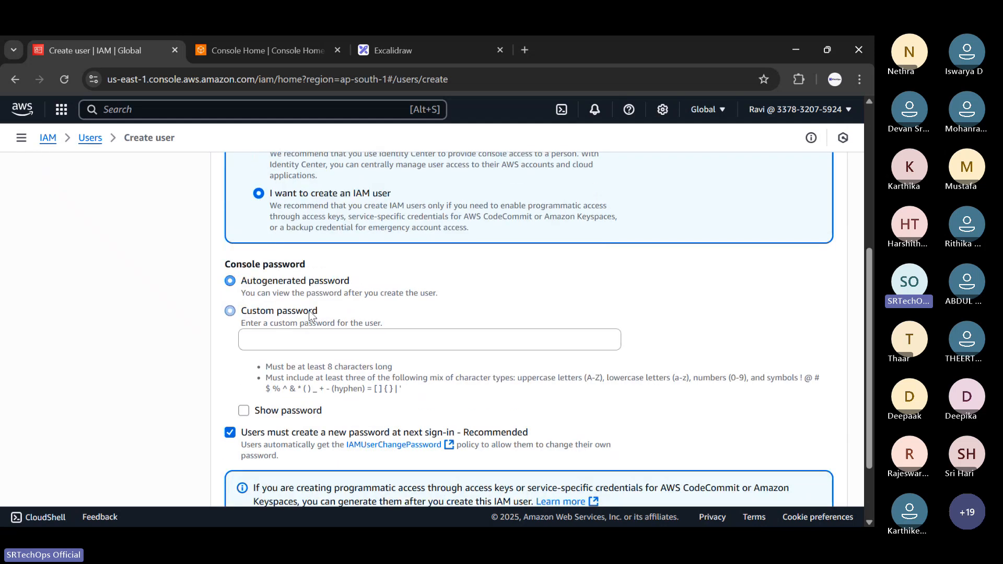
{"action": "left_click", "coordinate": [280, 345]}
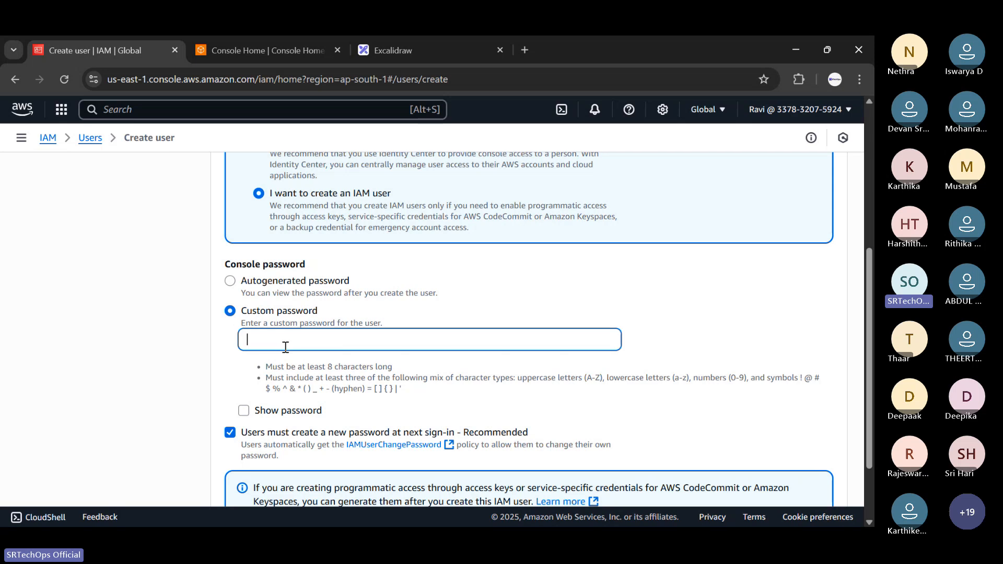
{"action": "left_click", "coordinate": [231, 283]}
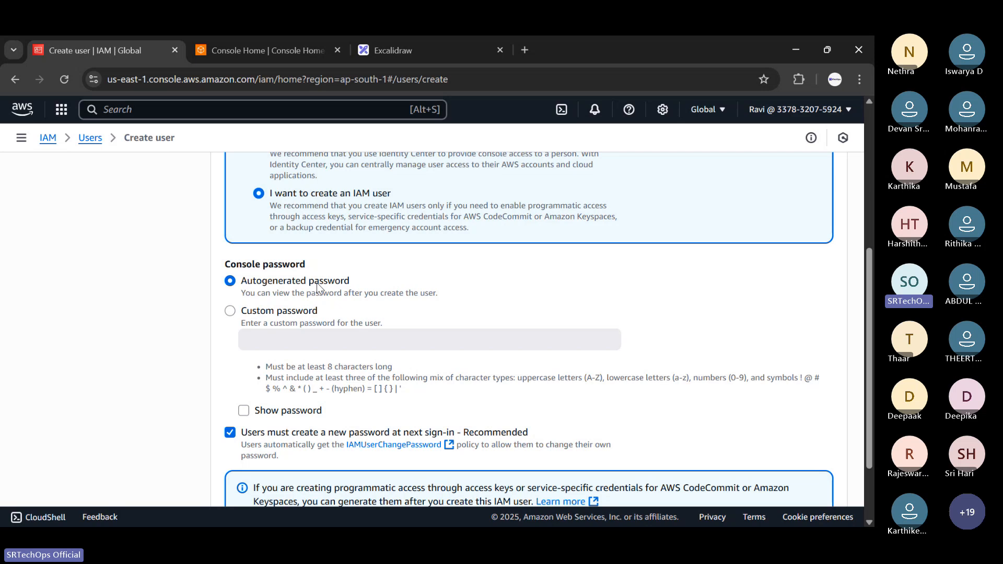
Highlight the 'create a new password at next sign-in' requirement and its Recommended tag for viewers.
{"action": "scroll", "coordinate": [324, 298], "scroll_direction": "down", "scroll_amount": 2}
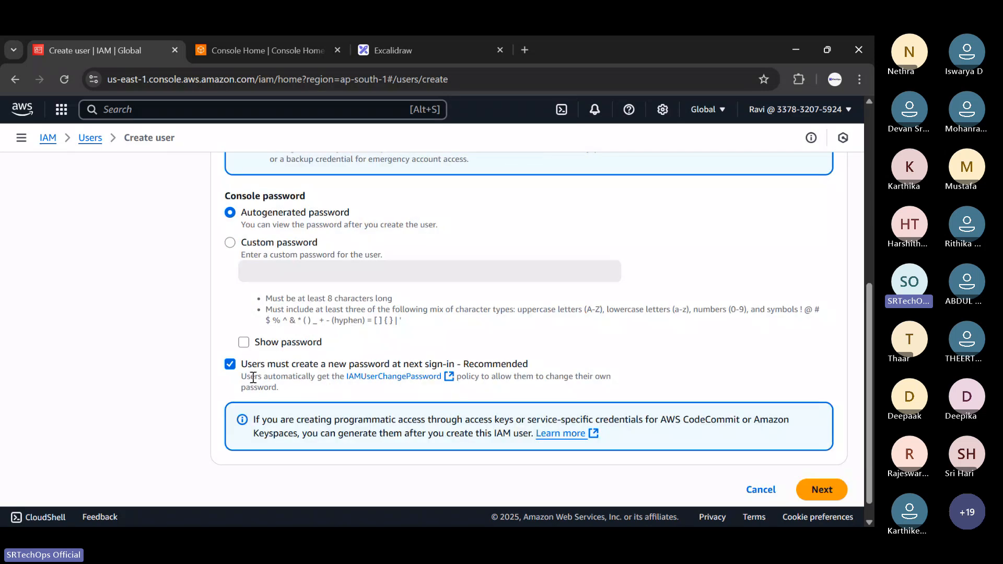
{"action": "left_click_drag", "start_coordinate": [242, 364], "coordinate": [543, 369]}
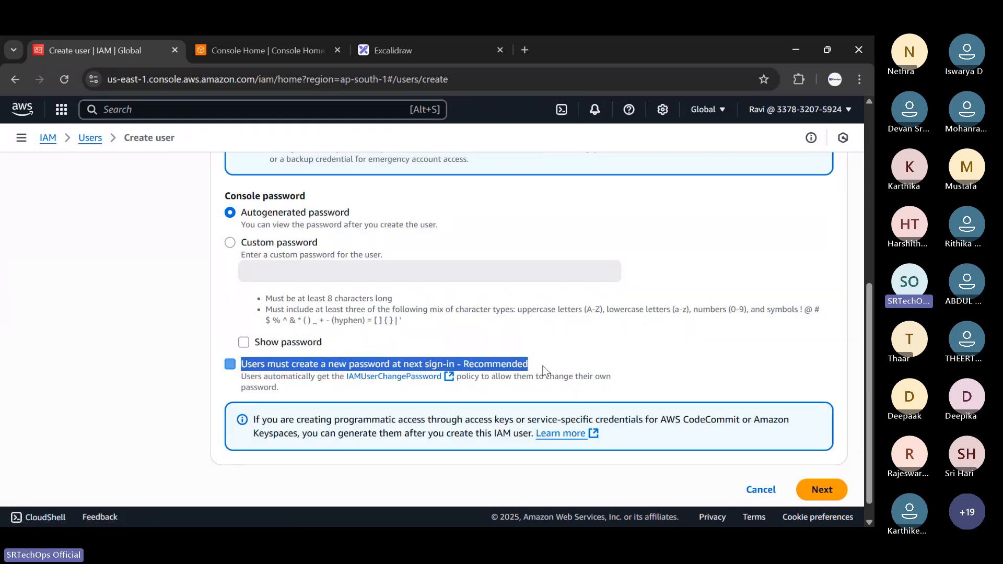
{"action": "left_click", "coordinate": [542, 369]}
{"action": "left_click_drag", "start_coordinate": [461, 365], "coordinate": [529, 365]}
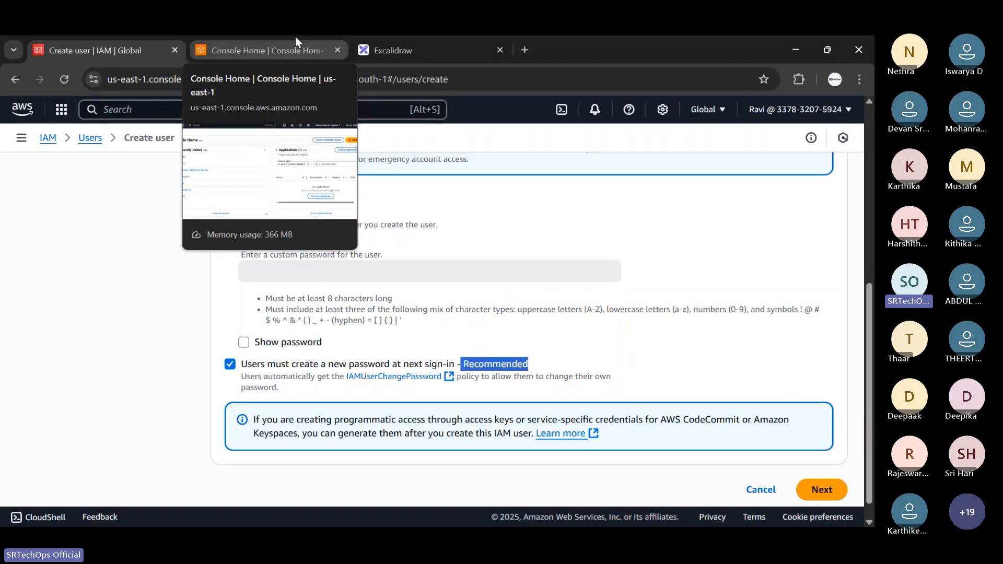
{"action": "left_click", "coordinate": [466, 37]}
Add a two-line 'Username' / 'Password' text label on the Excalidraw canvas.
{"action": "left_click", "coordinate": [517, 126]}
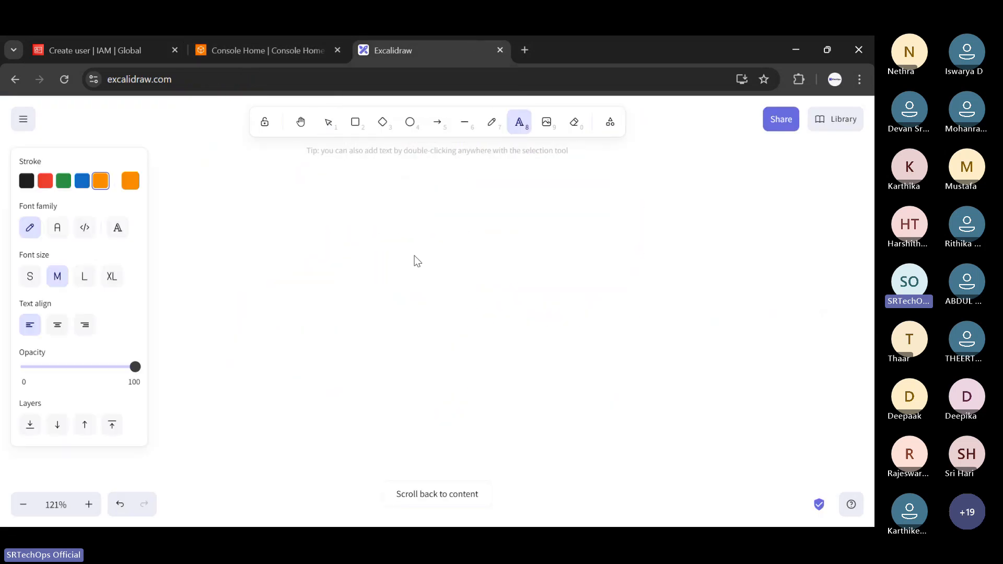
{"action": "left_click", "coordinate": [415, 256]}
{"action": "type", "text": "sser"}
{"action": "key", "text": "BackSpace"}
{"action": "key", "text": "BackSpace"}
{"action": "key", "text": "BackSpace"}
{"action": "key", "text": "BackSpace"}
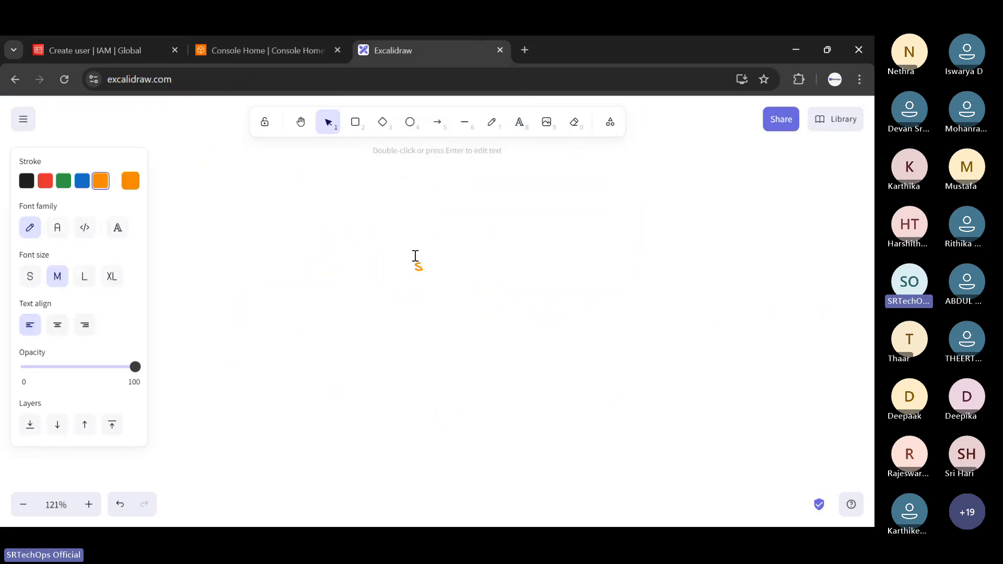
{"action": "type", "text": "Usernam"}
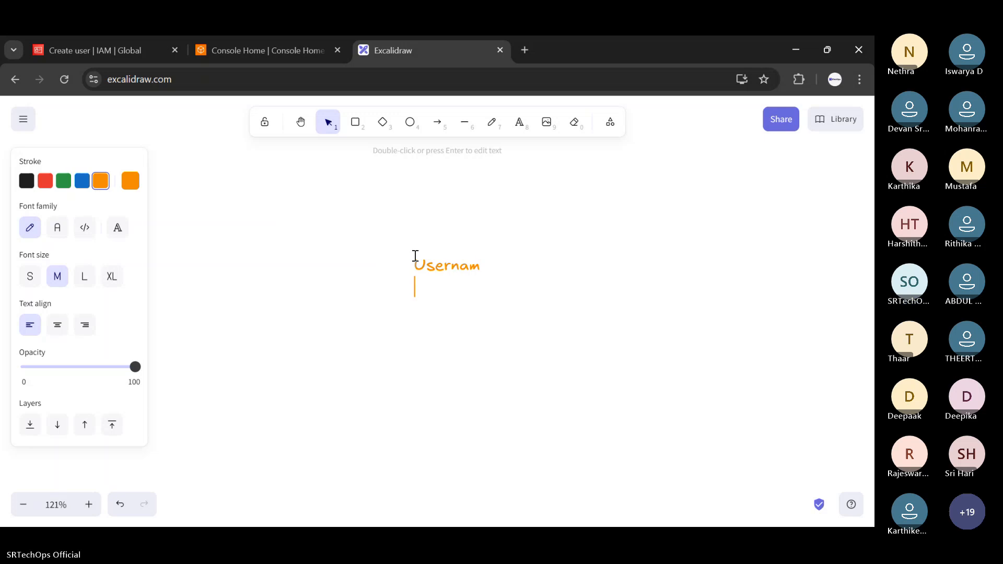
{"action": "type", "text": "e"}
{"action": "key", "text": "Return"}
{"action": "type", "text": "Password"}
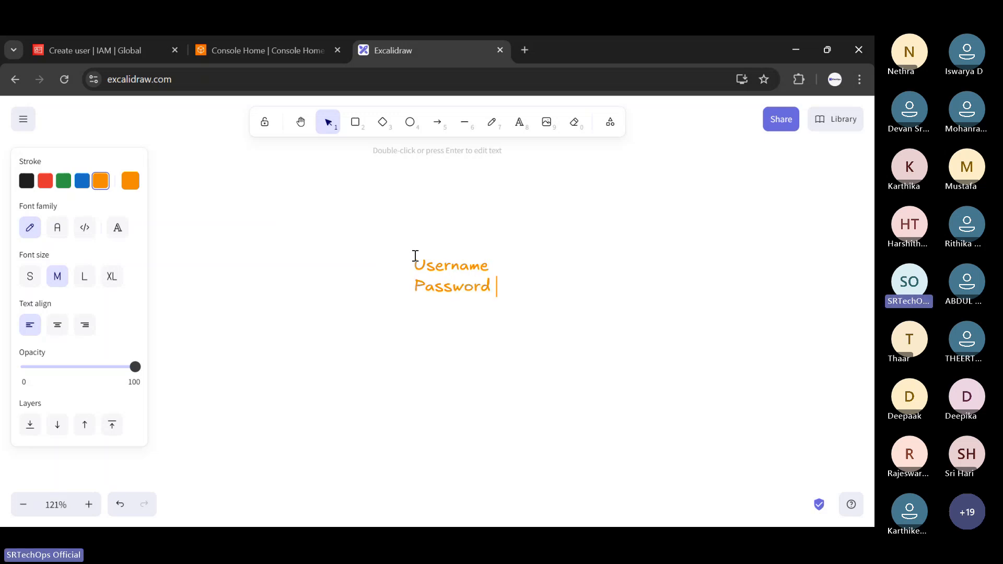
{"action": "key", "text": "Escape"}
{"action": "key", "text": "Escape"}
Draw an arrow from the label and write the new user's name at its tip.
{"action": "left_click", "coordinate": [437, 122]}
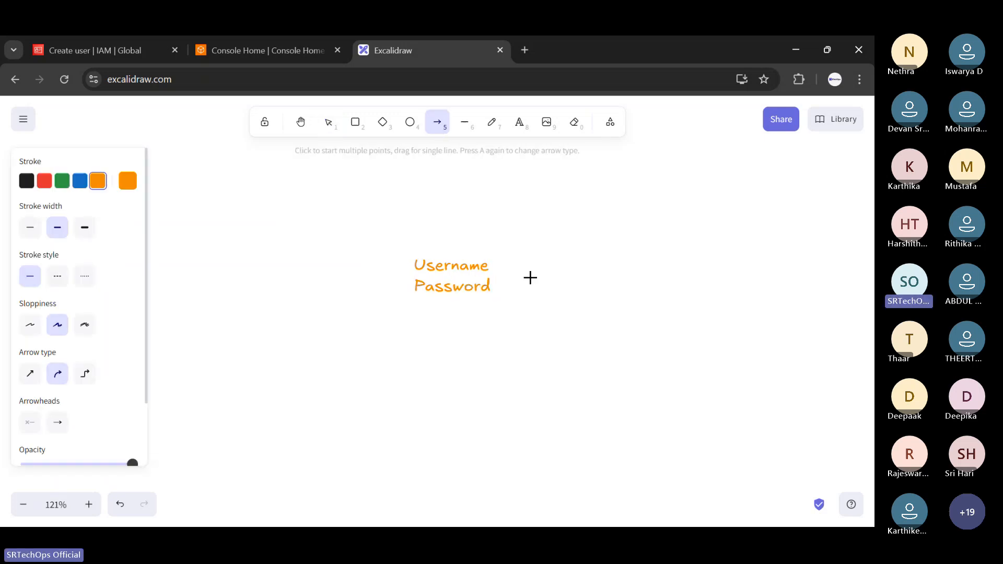
{"action": "left_click_drag", "start_coordinate": [521, 272], "coordinate": [606, 230]}
{"action": "key", "text": "t"}
{"action": "left_click", "coordinate": [637, 223]}
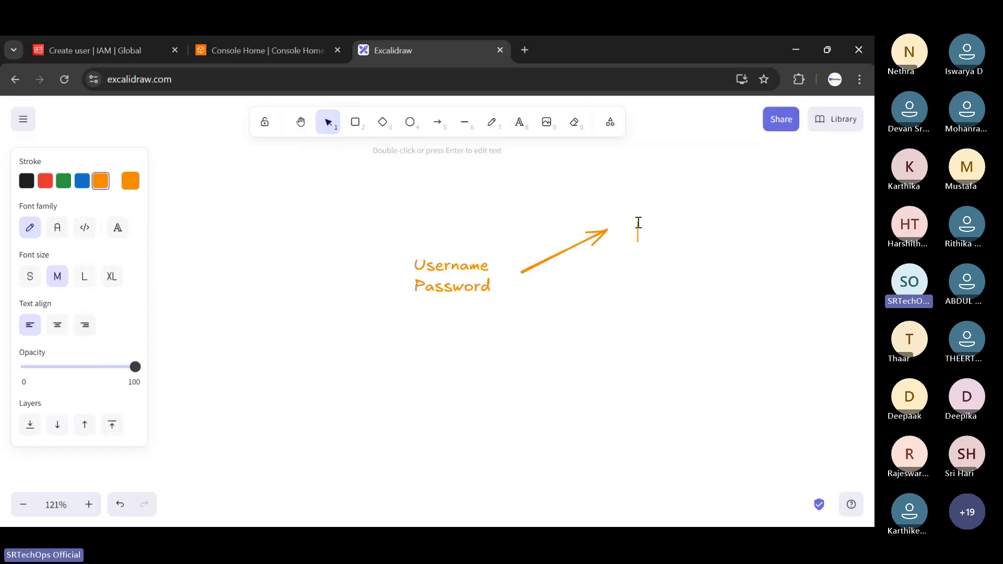
{"action": "type", "text": "Anu"}
{"action": "left_click", "coordinate": [132, 42]}
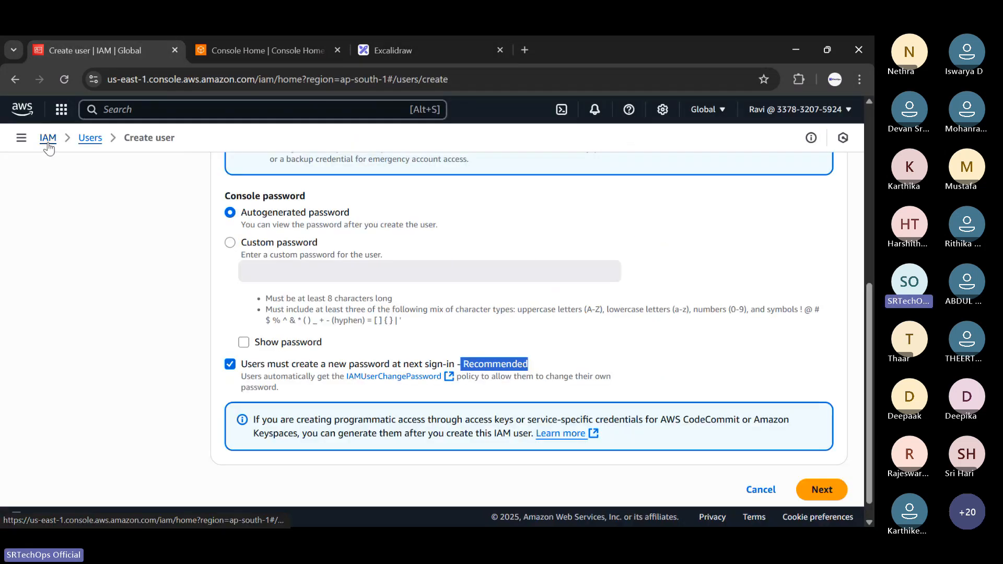
Clear the highlight on the Create user page and go back to the Excalidraw sketch.
{"action": "left_click", "coordinate": [135, 111]}
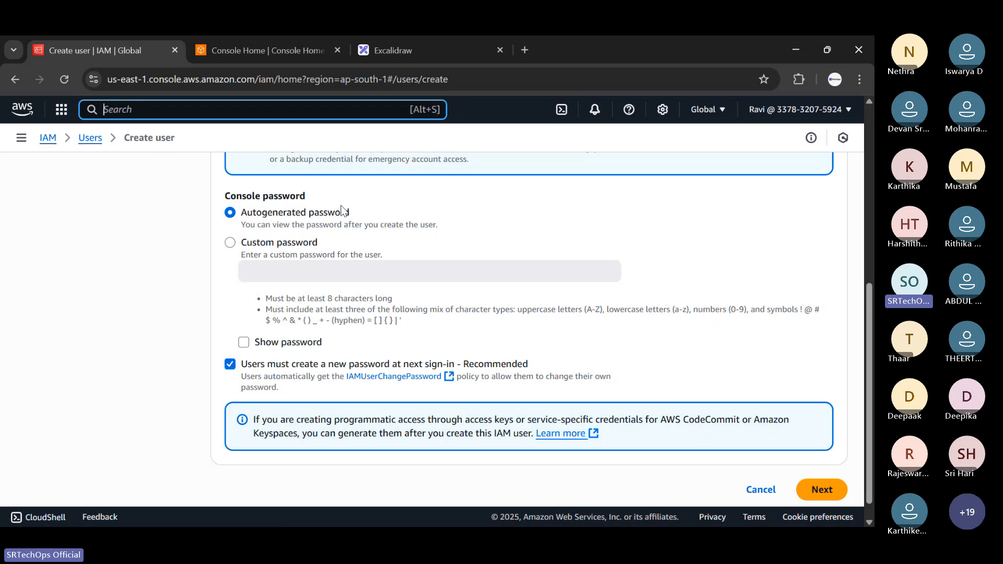
{"action": "left_click", "coordinate": [423, 47]}
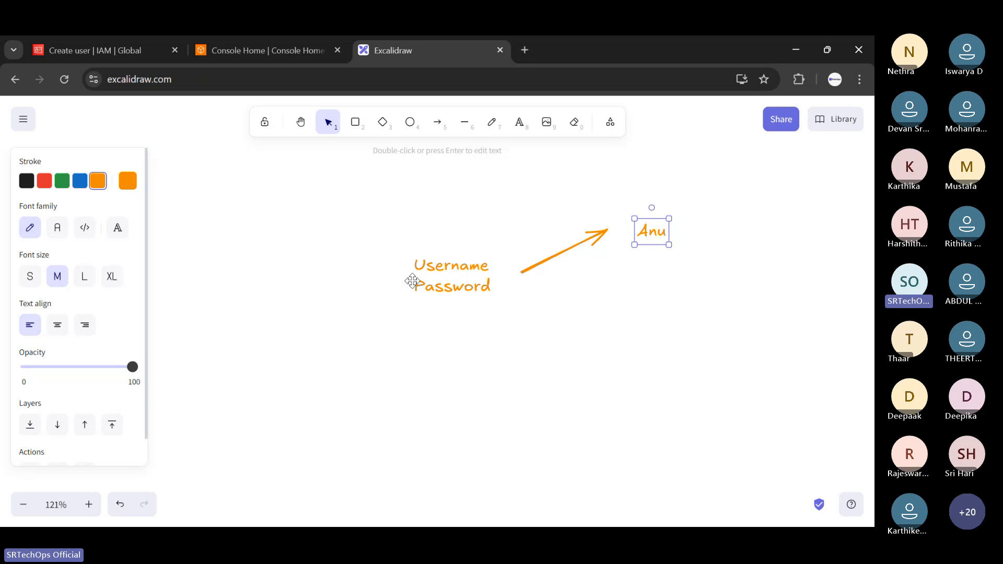
Pass through Console Home back to the Create user page's console password options.
{"action": "left_click", "coordinate": [219, 38]}
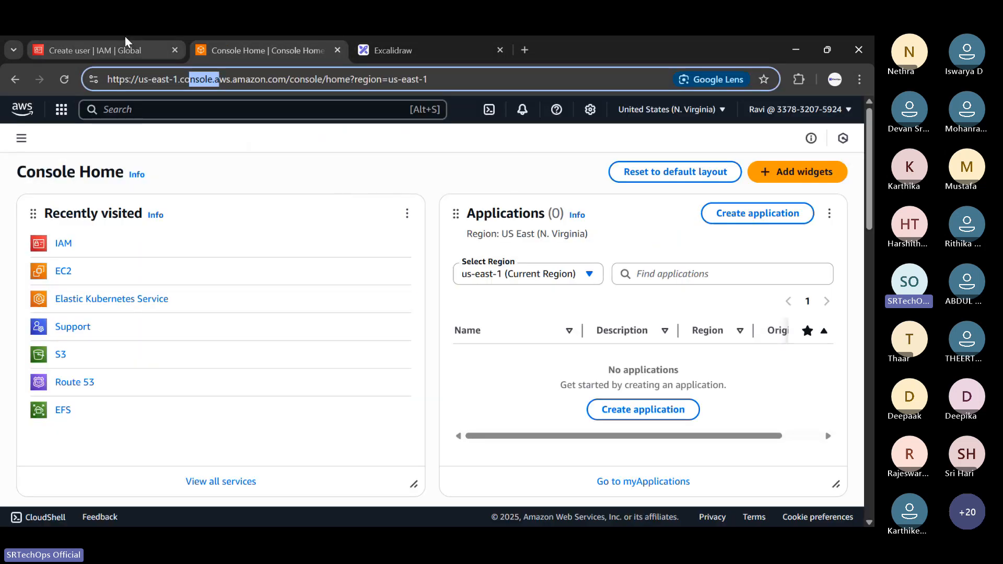
{"action": "left_click", "coordinate": [124, 38]}
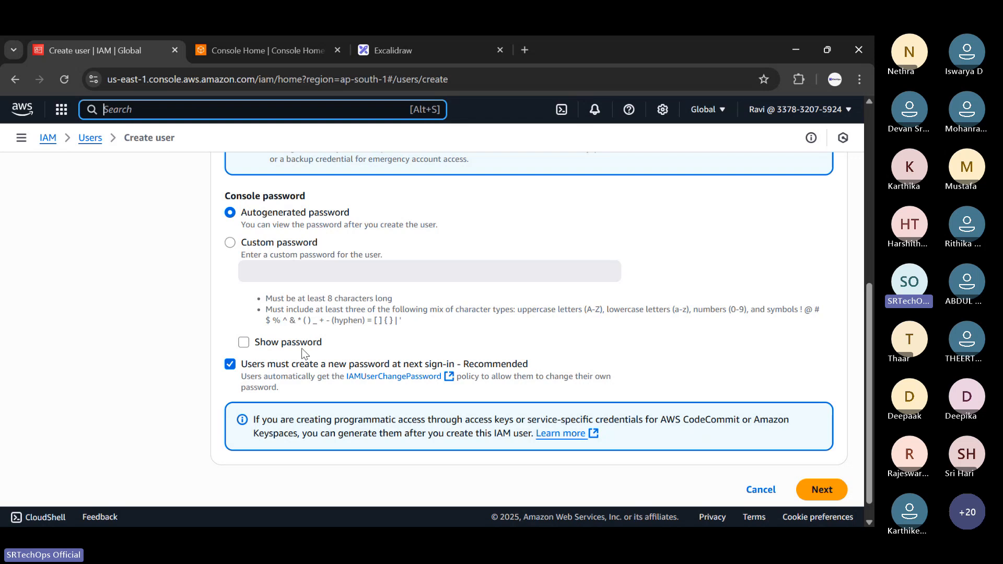
{"action": "scroll", "coordinate": [277, 366], "scroll_direction": "up", "scroll_amount": 3}
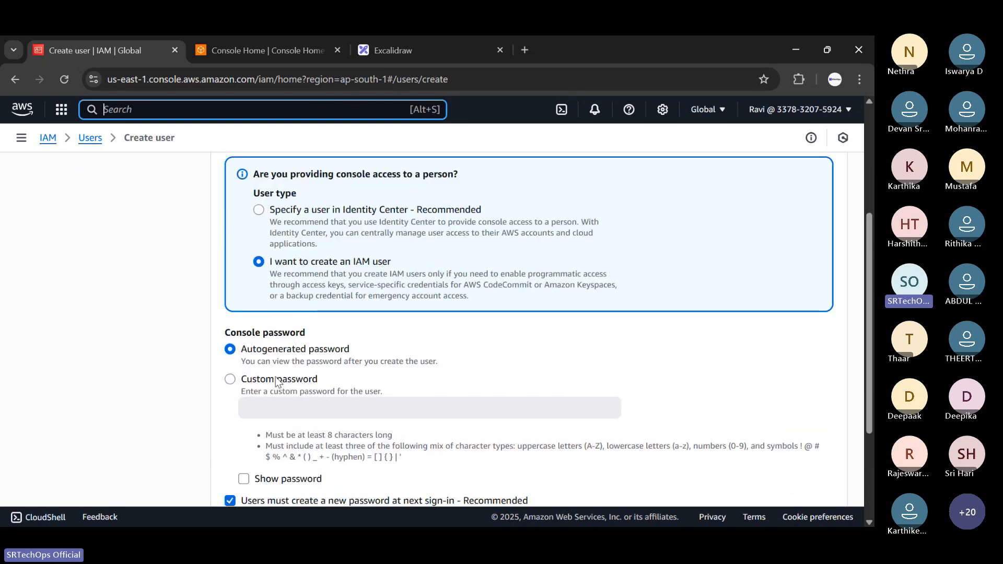
Keep the autogenerated console password and advance the wizard to Set permissions.
{"action": "left_click", "coordinate": [233, 381]}
{"action": "left_click", "coordinate": [230, 348]}
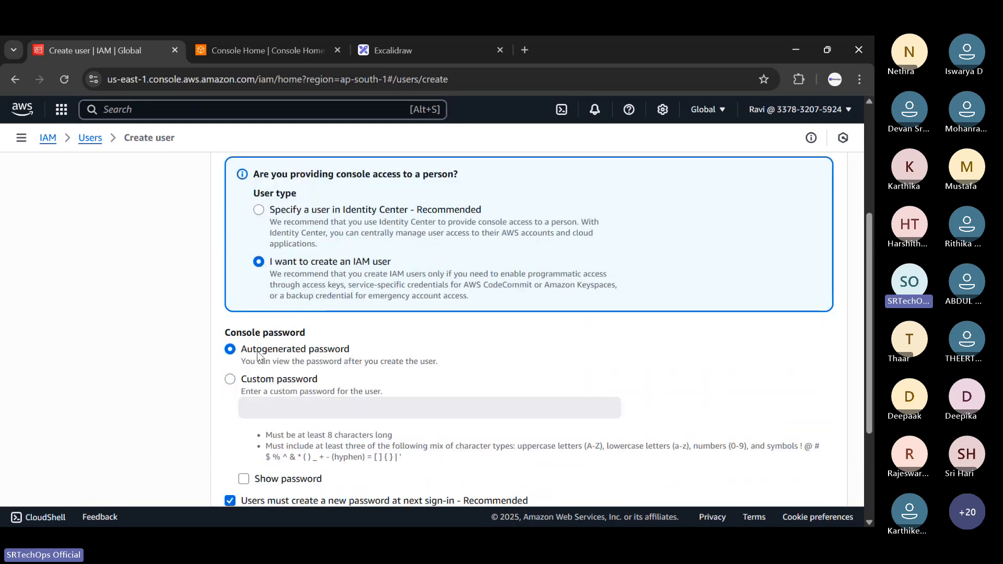
{"action": "scroll", "coordinate": [313, 360], "scroll_direction": "down", "scroll_amount": 3}
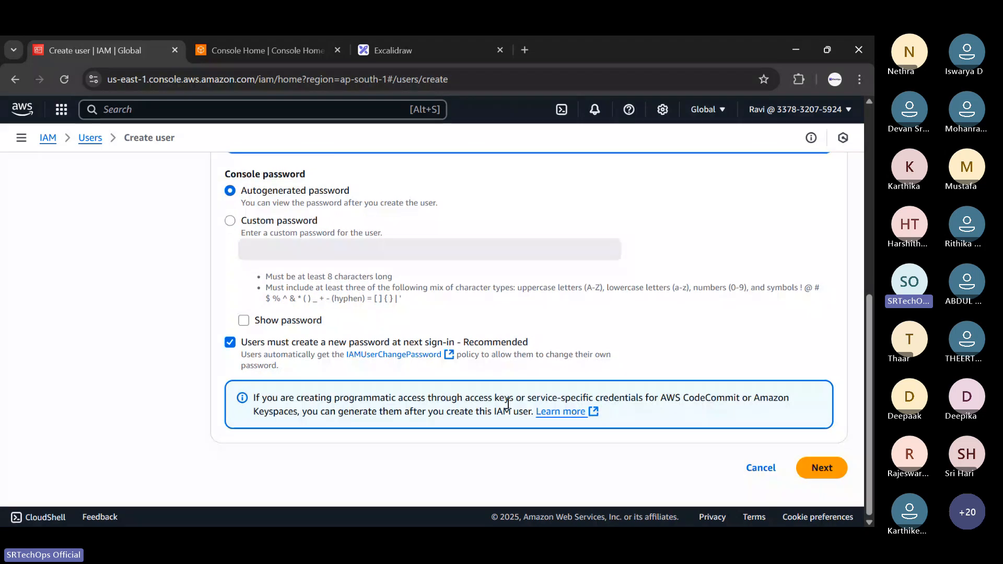
{"action": "left_click", "coordinate": [819, 466]}
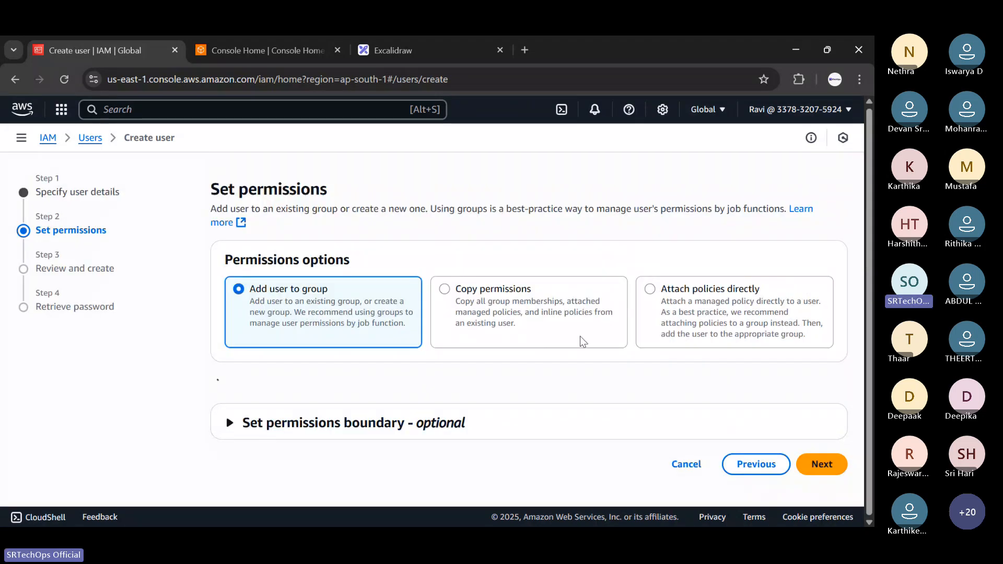
Highlight the Permissions options heading and expand 'Set permissions boundary - optional'.
{"action": "scroll", "coordinate": [204, 240], "scroll_direction": "down", "scroll_amount": 1}
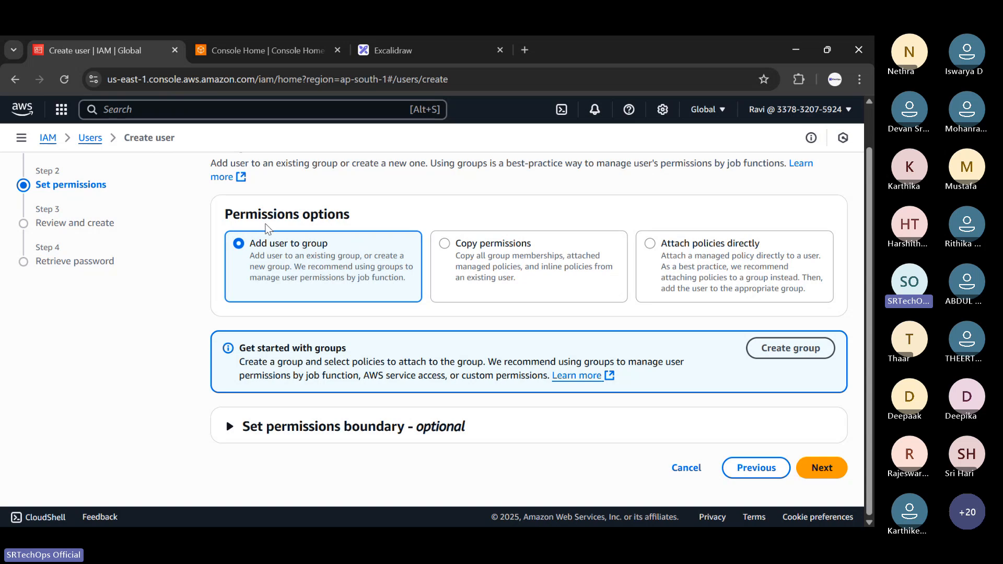
{"action": "left_click_drag", "start_coordinate": [226, 214], "coordinate": [361, 222]}
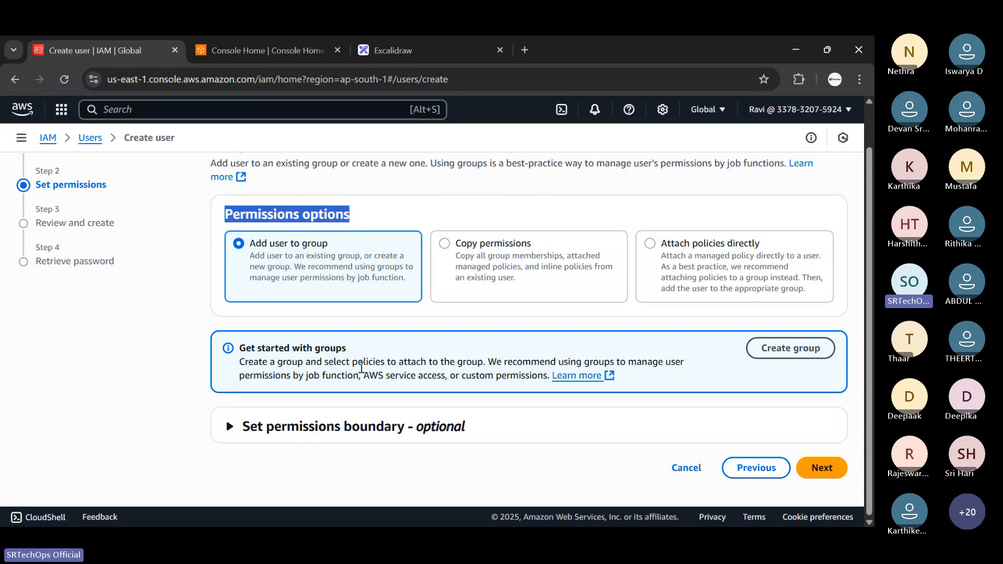
{"action": "left_click", "coordinate": [226, 426]}
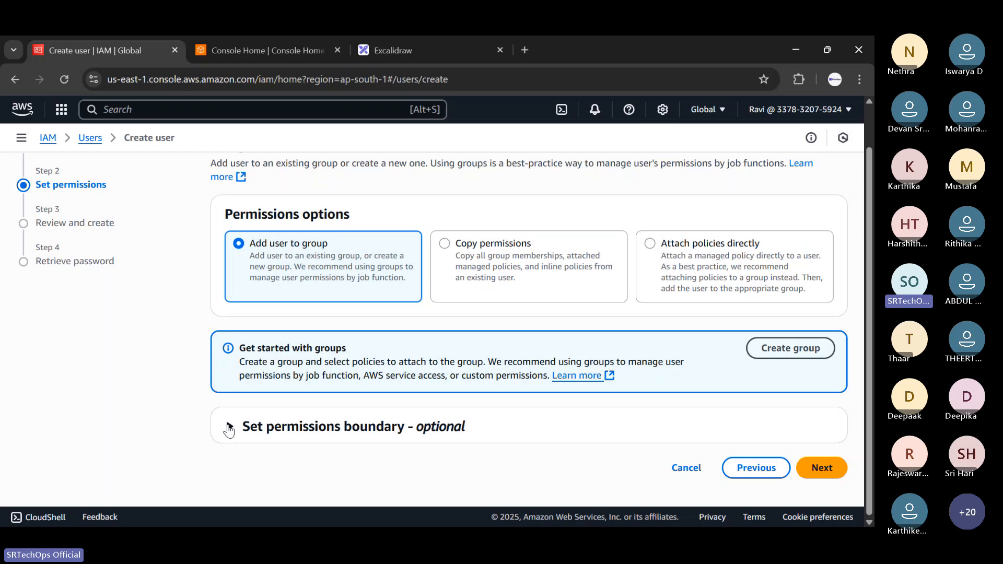
{"action": "scroll", "coordinate": [333, 347], "scroll_direction": "down", "scroll_amount": 2}
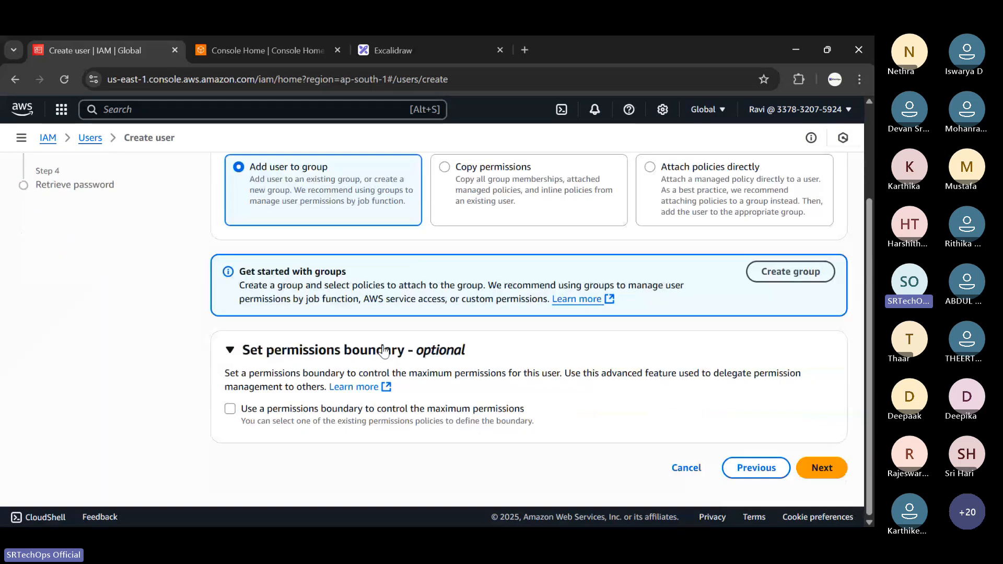
{"action": "scroll", "coordinate": [384, 351], "scroll_direction": "up", "scroll_amount": 1}
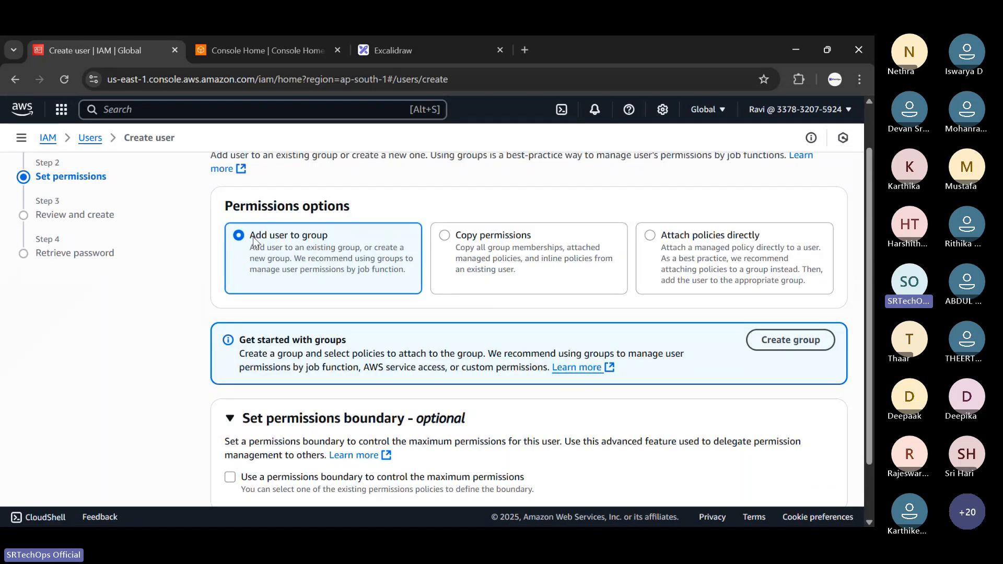
{"action": "left_click", "coordinate": [711, 238]}
{"action": "scroll", "coordinate": [558, 343], "scroll_direction": "down", "scroll_amount": 4}
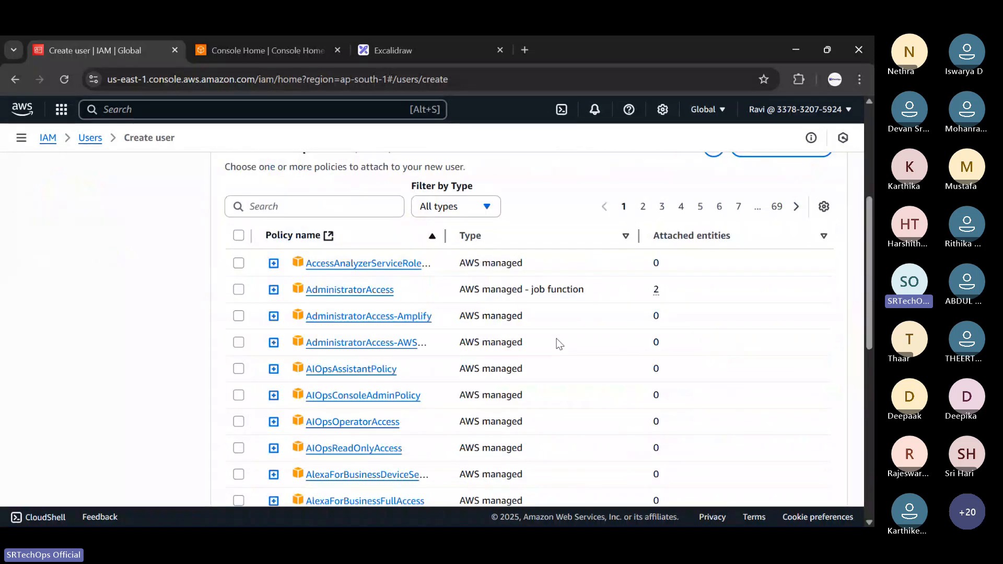
{"action": "scroll", "coordinate": [559, 343], "scroll_direction": "down", "scroll_amount": 3}
{"action": "scroll", "coordinate": [409, 325], "scroll_direction": "up", "scroll_amount": 5}
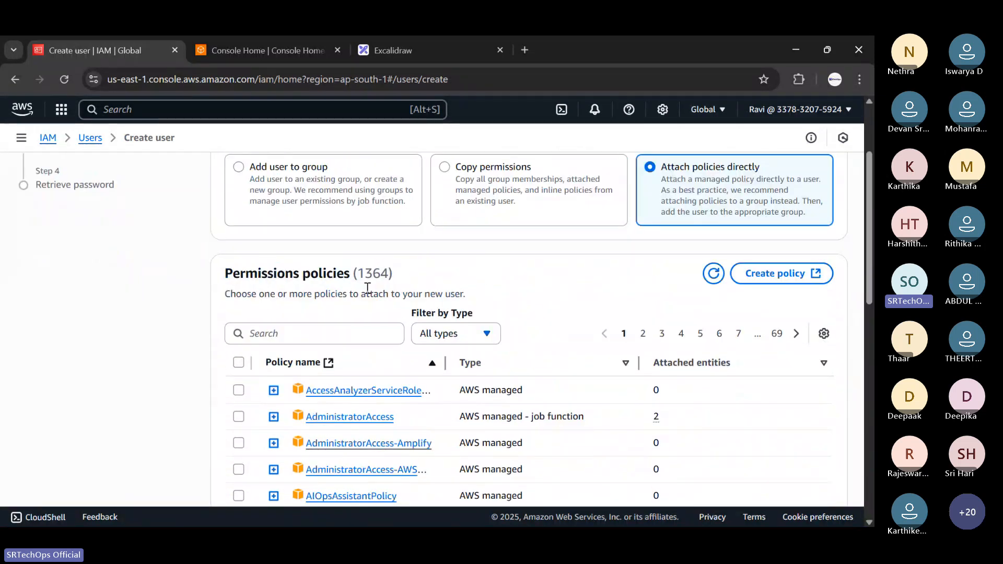
{"action": "left_click_drag", "start_coordinate": [392, 273], "coordinate": [360, 268]}
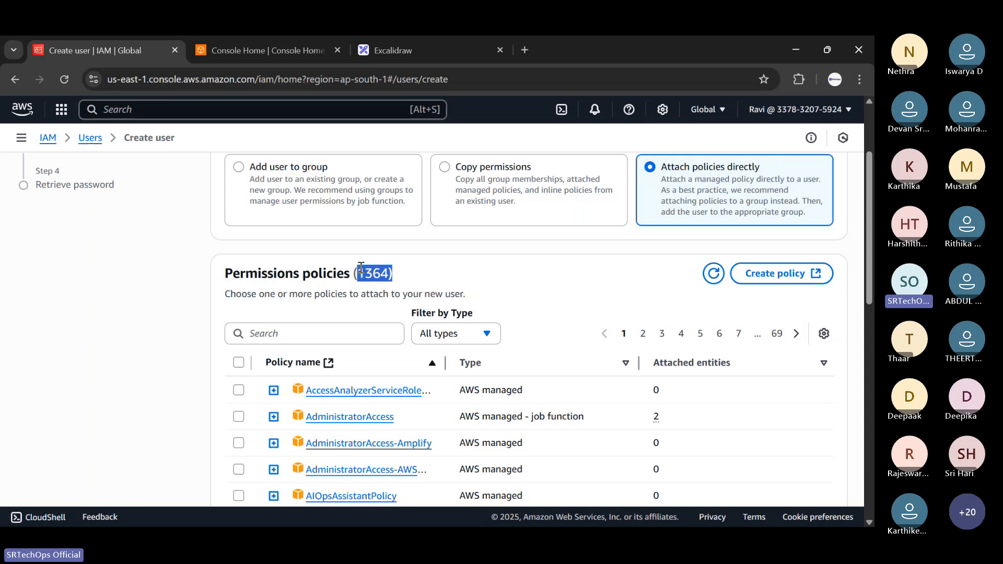
{"action": "scroll", "coordinate": [376, 307], "scroll_direction": "down", "scroll_amount": 2}
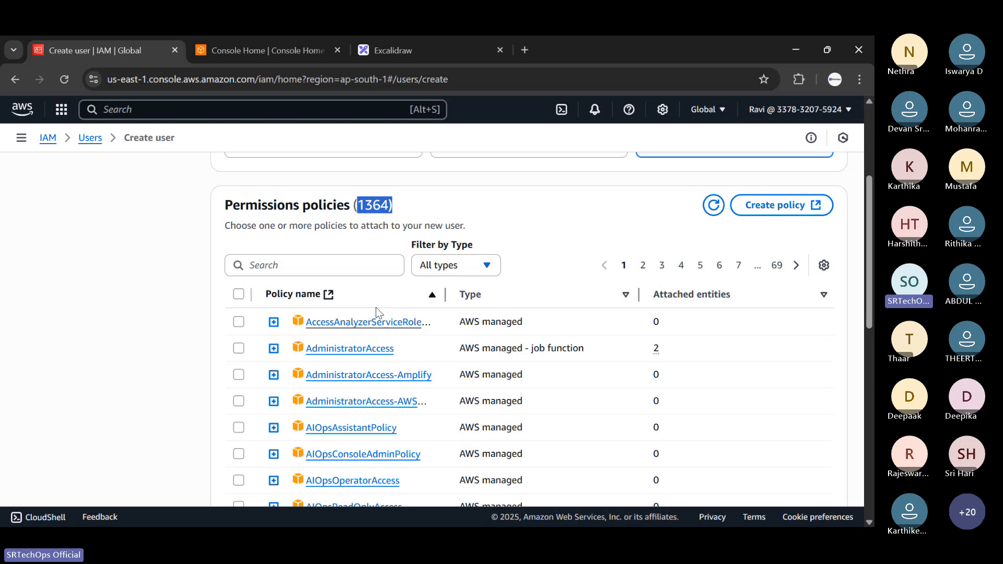
{"action": "scroll", "coordinate": [369, 355], "scroll_direction": "down", "scroll_amount": 4}
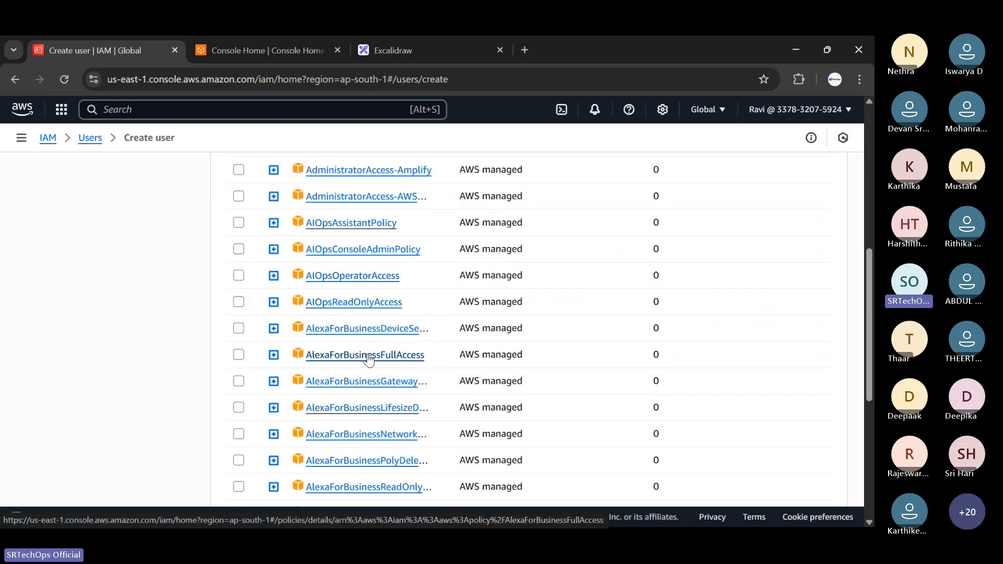
{"action": "scroll", "coordinate": [370, 358], "scroll_direction": "down", "scroll_amount": 4}
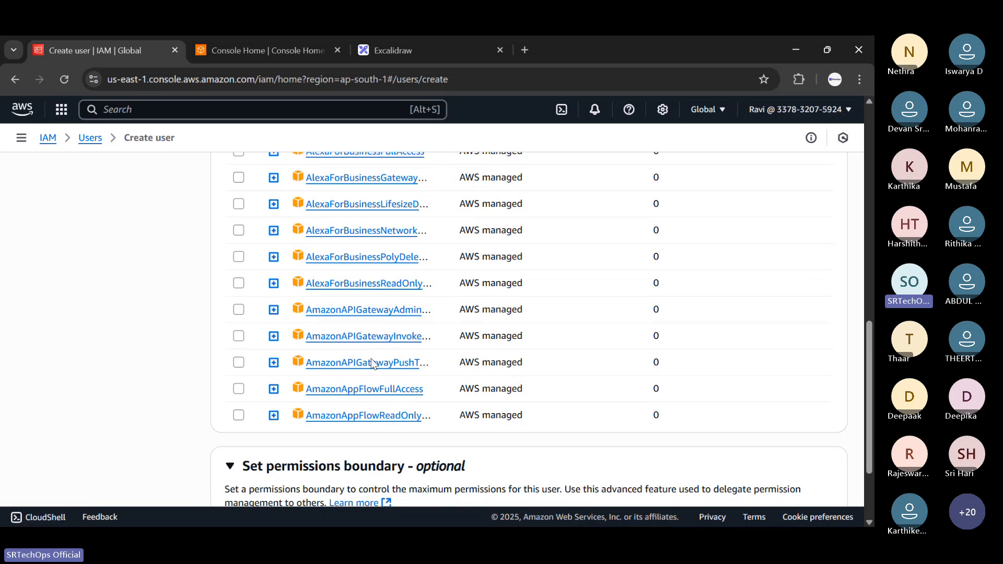
{"action": "scroll", "coordinate": [371, 358], "scroll_direction": "up", "scroll_amount": 6}
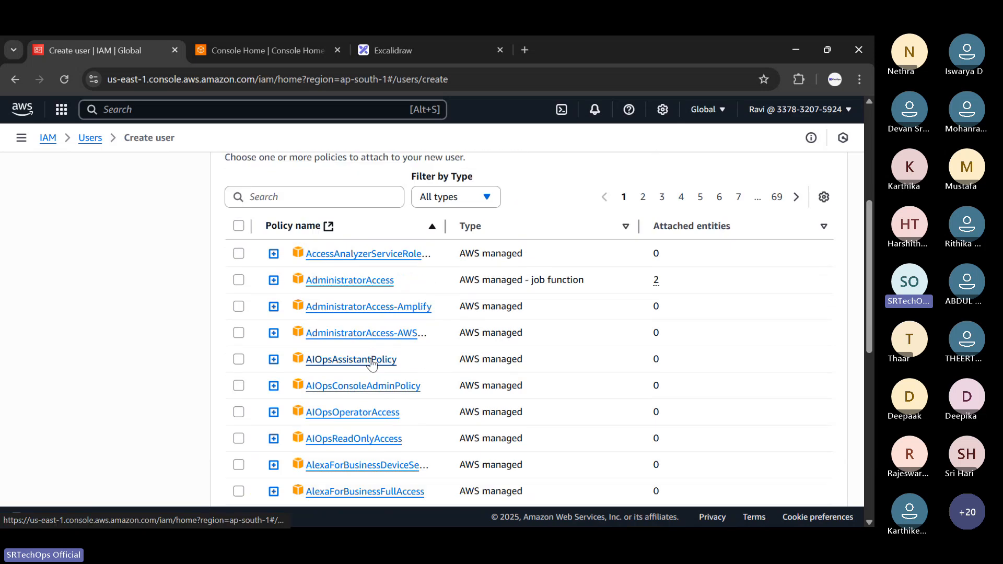
{"action": "scroll", "coordinate": [372, 364], "scroll_direction": "up", "scroll_amount": 1}
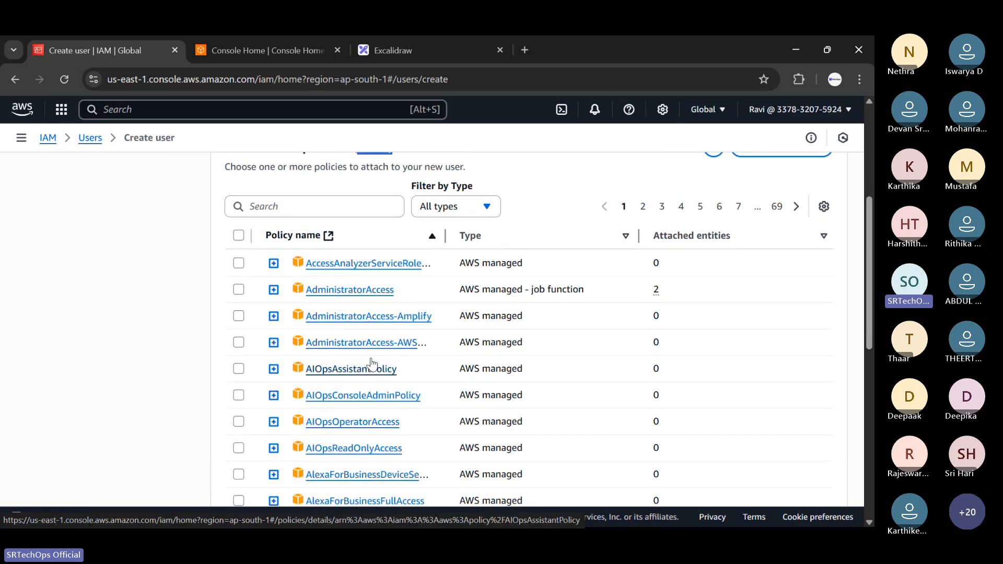
{"action": "scroll", "coordinate": [323, 360], "scroll_direction": "up", "scroll_amount": 5}
{"action": "scroll", "coordinate": [278, 355], "scroll_direction": "down", "scroll_amount": 2}
{"action": "left_click", "coordinate": [297, 340]}
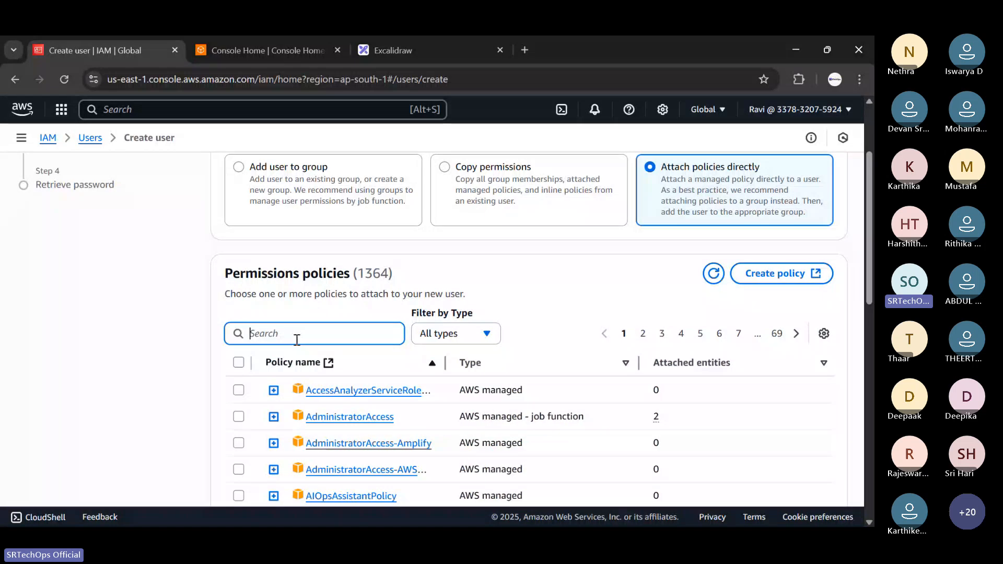
Filter policies by 'EC2' and select AmazonEC2FullAccess for the new user.
{"action": "type", "text": "EC2"}
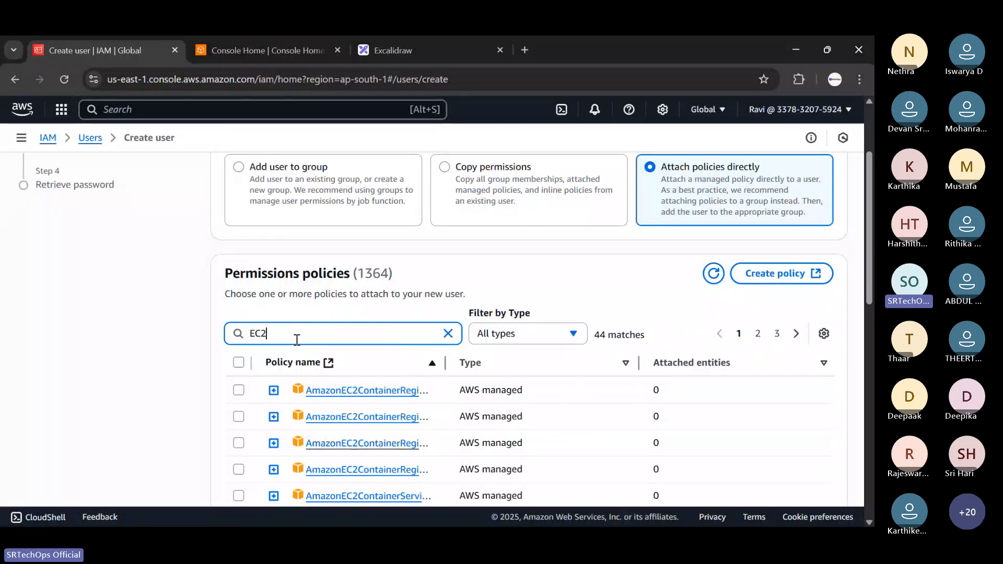
{"action": "scroll", "coordinate": [341, 327], "scroll_direction": "down", "scroll_amount": 3}
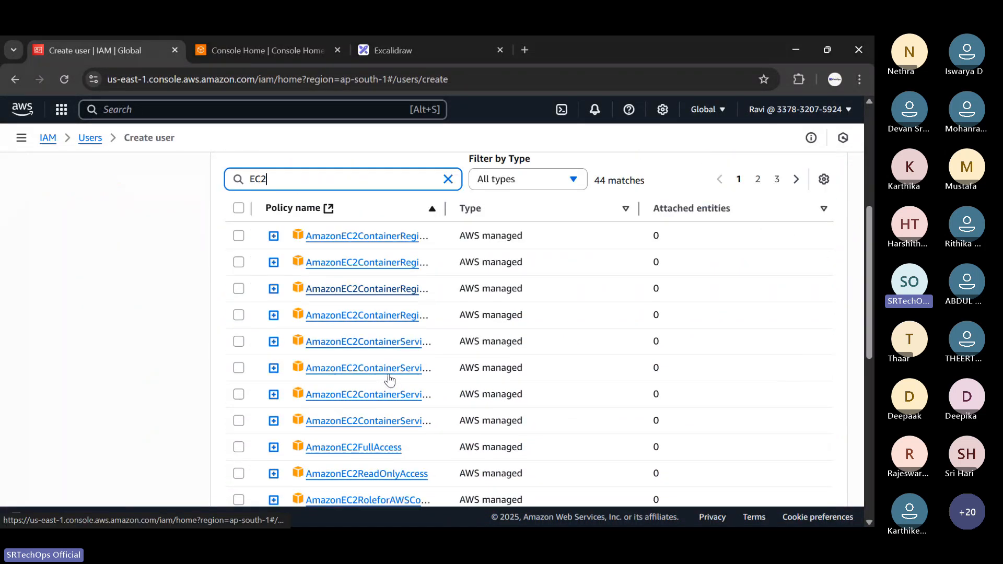
{"action": "scroll", "coordinate": [389, 379], "scroll_direction": "down", "scroll_amount": 2}
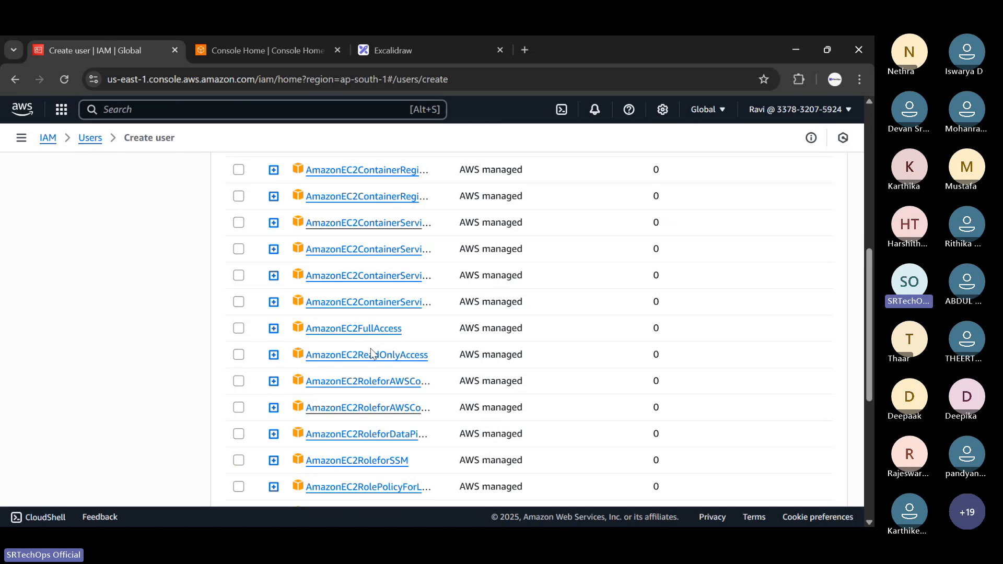
{"action": "left_click", "coordinate": [239, 330]}
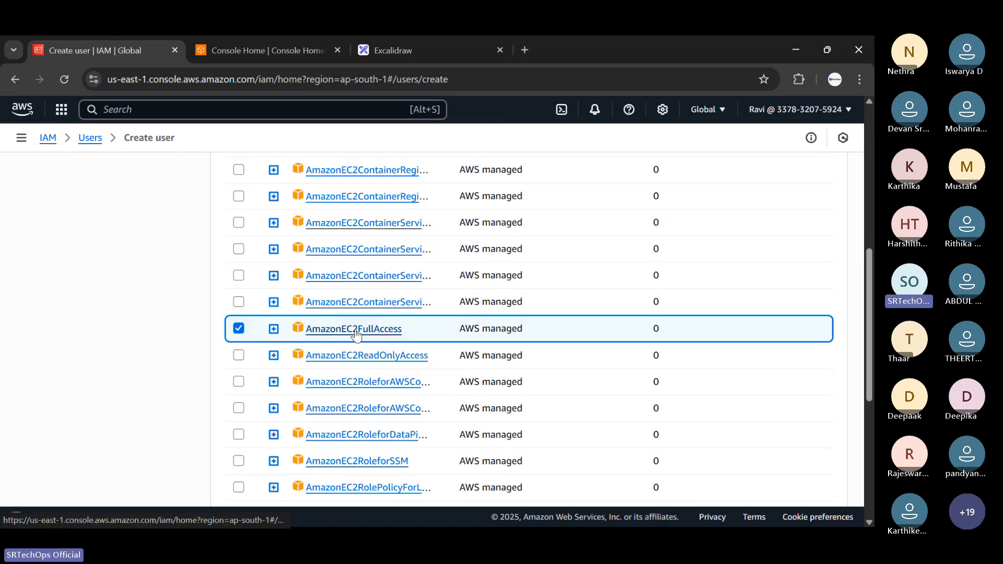
{"action": "scroll", "coordinate": [360, 332], "scroll_direction": "up", "scroll_amount": 5}
{"action": "scroll", "coordinate": [321, 333], "scroll_direction": "down", "scroll_amount": 12}
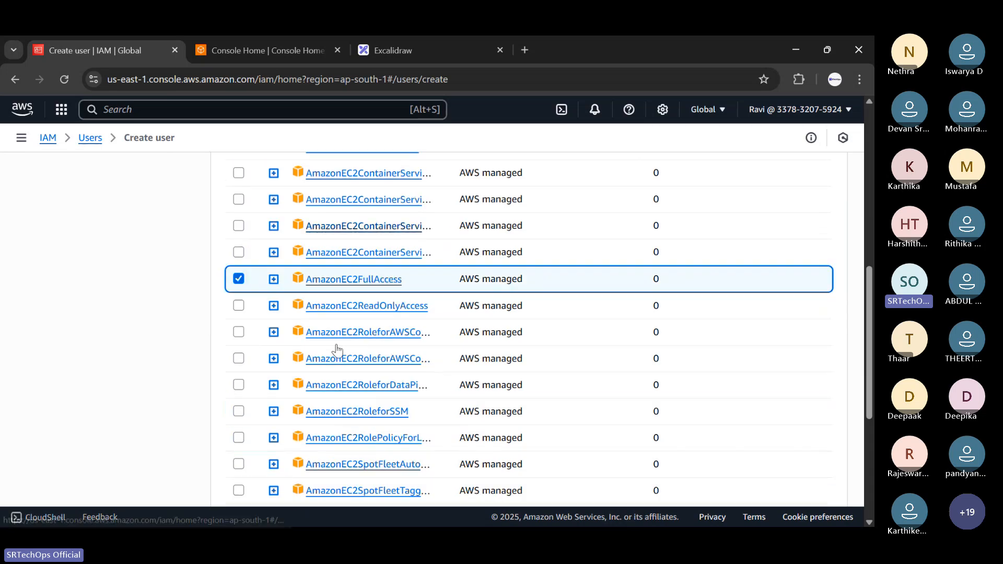
{"action": "scroll", "coordinate": [351, 327], "scroll_direction": "up", "scroll_amount": 6}
{"action": "scroll", "coordinate": [366, 322], "scroll_direction": "up", "scroll_amount": 7}
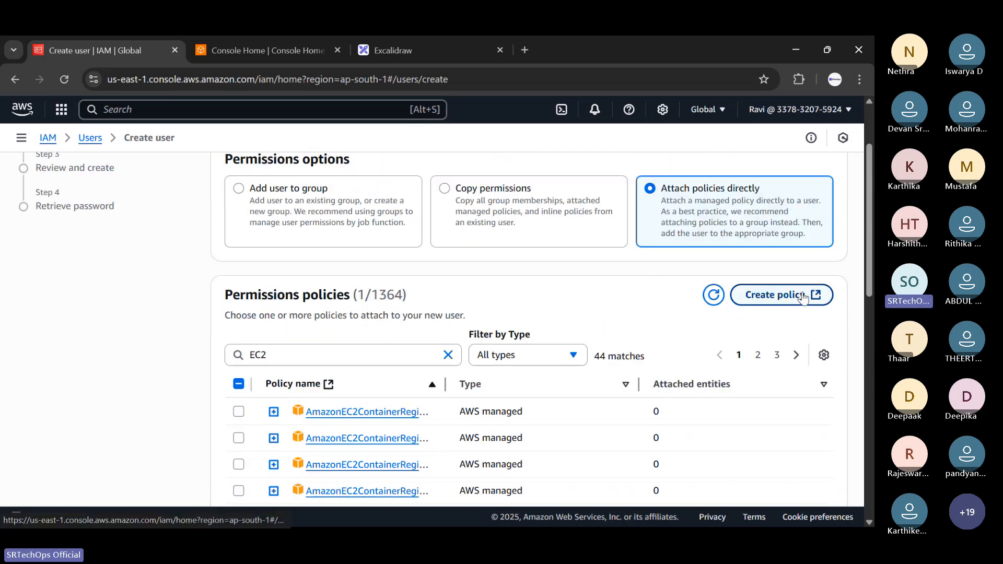
{"action": "right_click", "coordinate": [800, 296]}
{"action": "left_click", "coordinate": [716, 308]}
{"action": "left_click", "coordinate": [284, 38]}
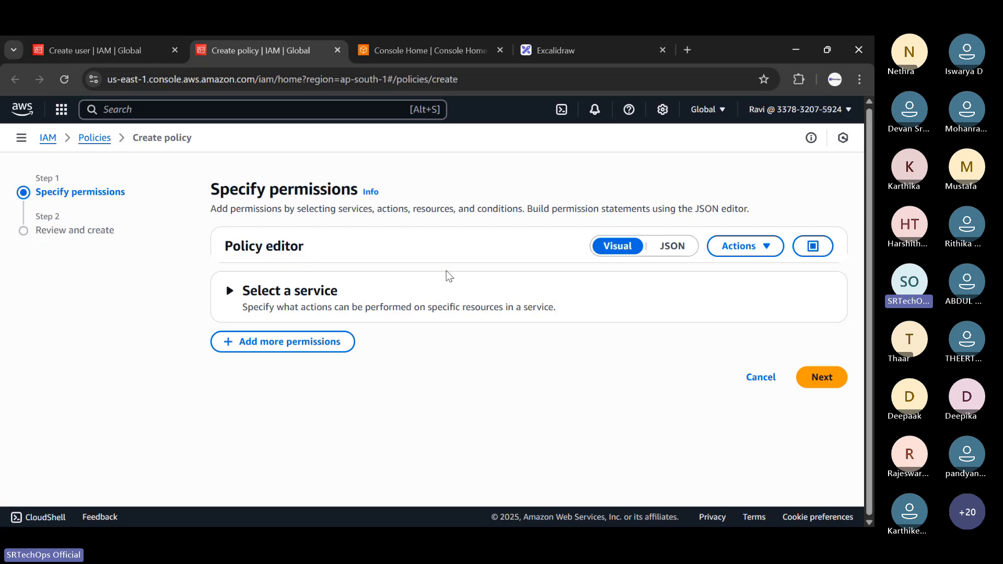
{"action": "left_click", "coordinate": [448, 280]}
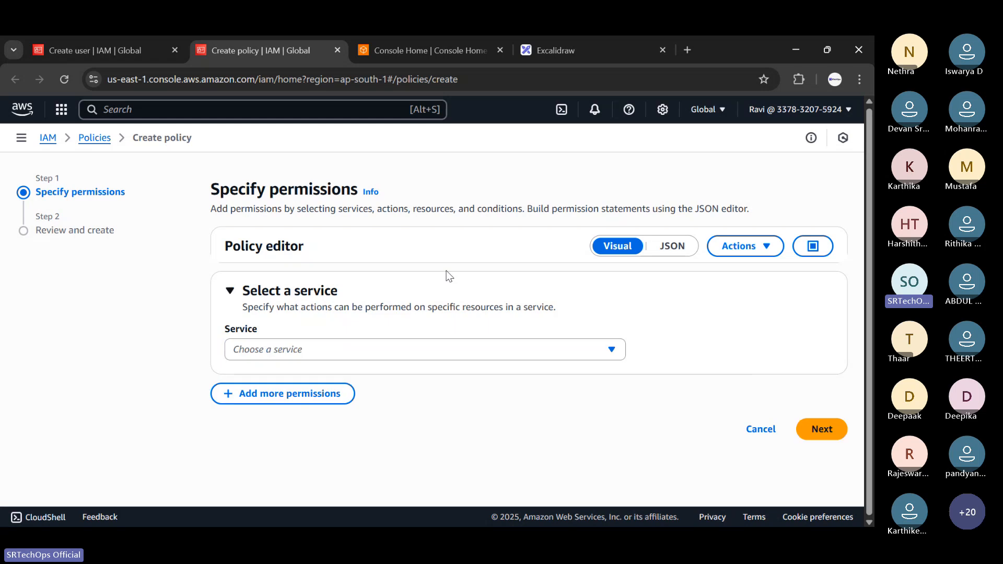
{"action": "left_click", "coordinate": [335, 50]}
{"action": "scroll", "coordinate": [328, 344], "scroll_direction": "down", "scroll_amount": 3}
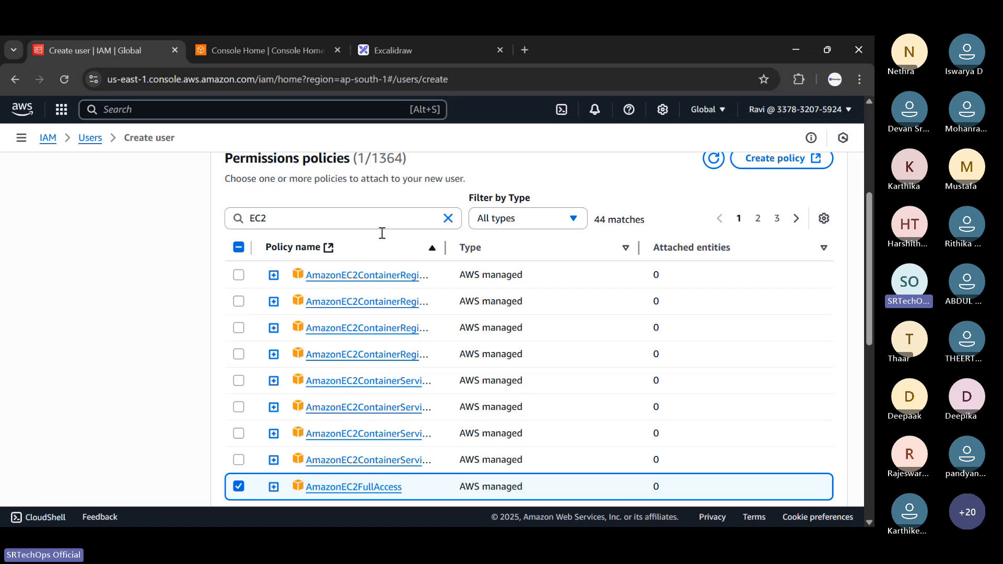
Review the permissions summary (AmazonEC2FullAccess, IAMUserChangePassword) and create the user.
{"action": "scroll", "coordinate": [335, 421], "scroll_direction": "down", "scroll_amount": 1}
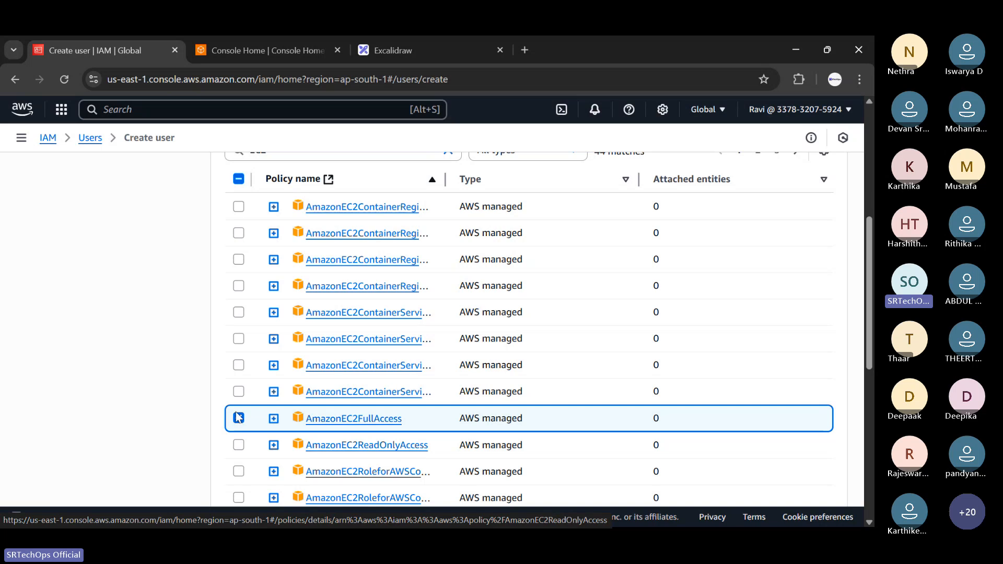
{"action": "scroll", "coordinate": [694, 329], "scroll_direction": "up", "scroll_amount": 5}
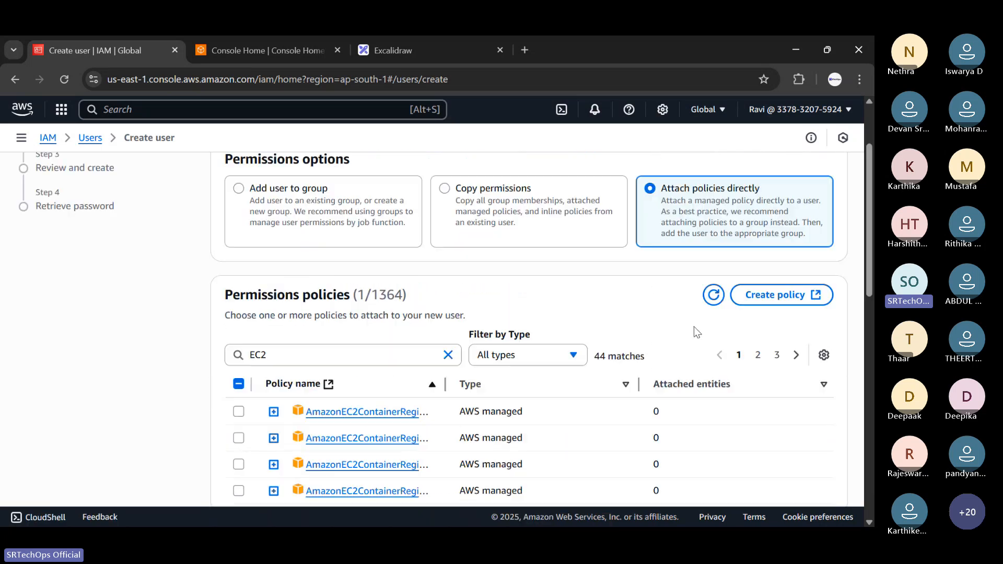
{"action": "scroll", "coordinate": [656, 346], "scroll_direction": "down", "scroll_amount": 7}
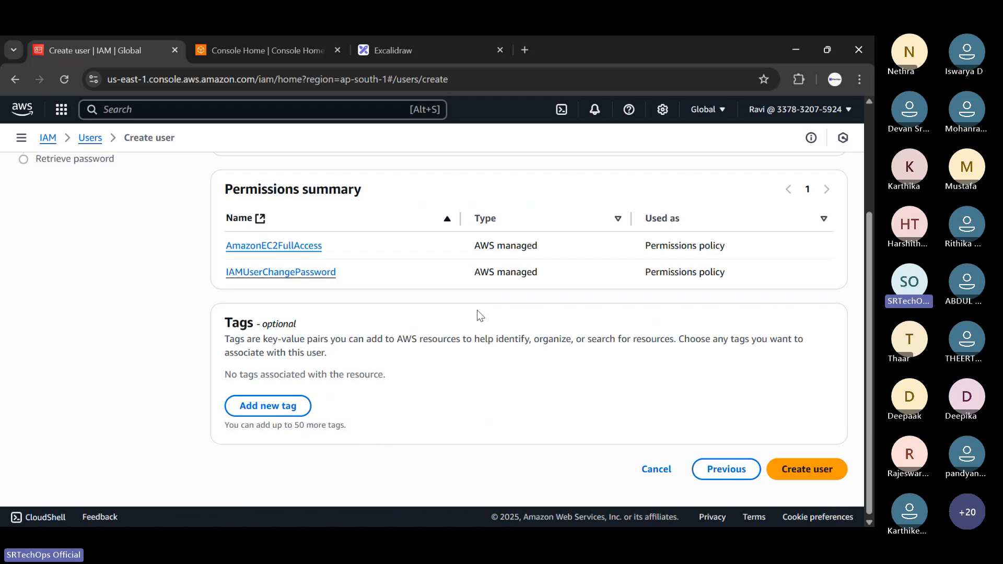
{"action": "scroll", "coordinate": [477, 309], "scroll_direction": "up", "scroll_amount": 3}
{"action": "scroll", "coordinate": [257, 409], "scroll_direction": "down", "scroll_amount": 3}
{"action": "scroll", "coordinate": [546, 257], "scroll_direction": "up", "scroll_amount": 3}
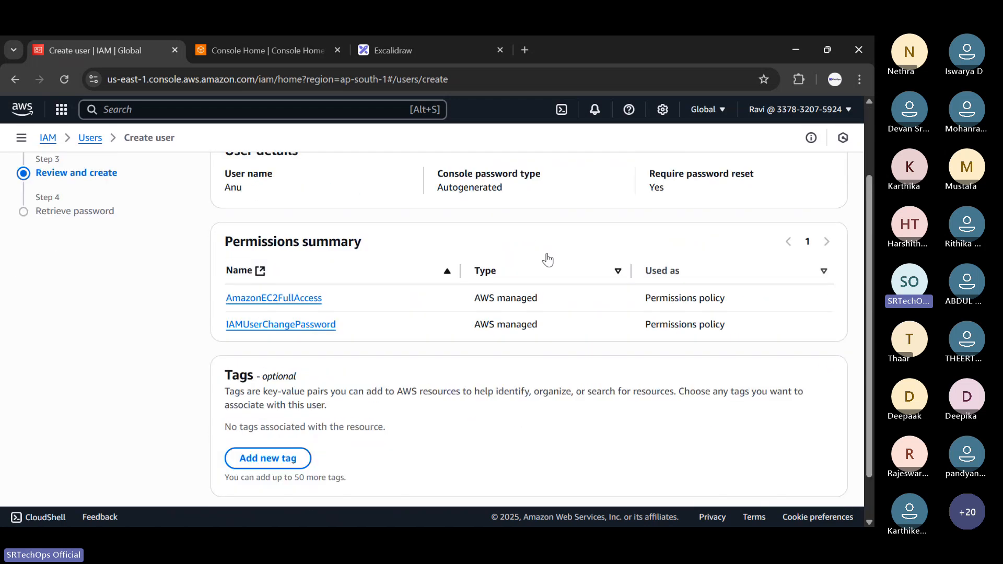
{"action": "scroll", "coordinate": [553, 249], "scroll_direction": "down", "scroll_amount": 3}
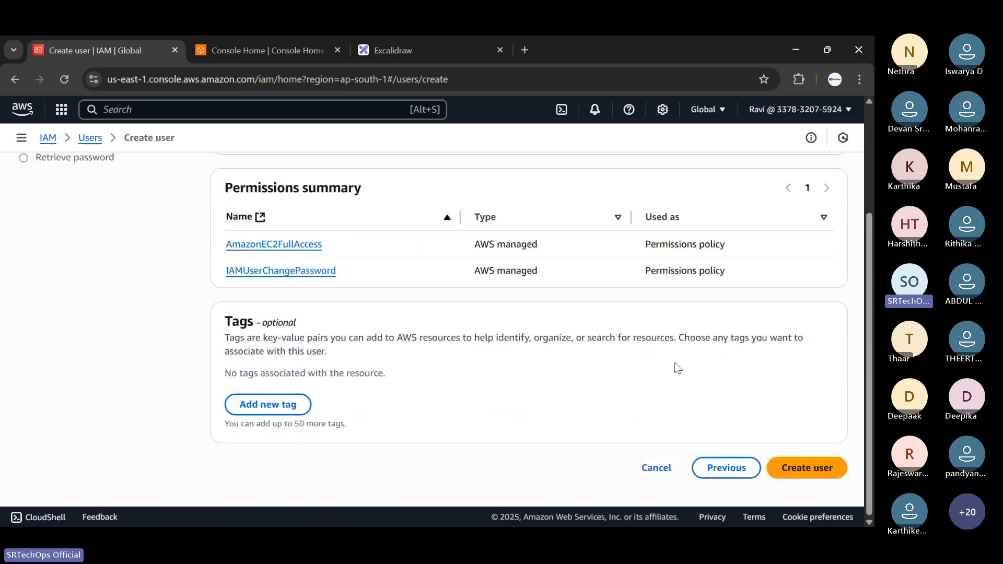
{"action": "left_click", "coordinate": [817, 467]}
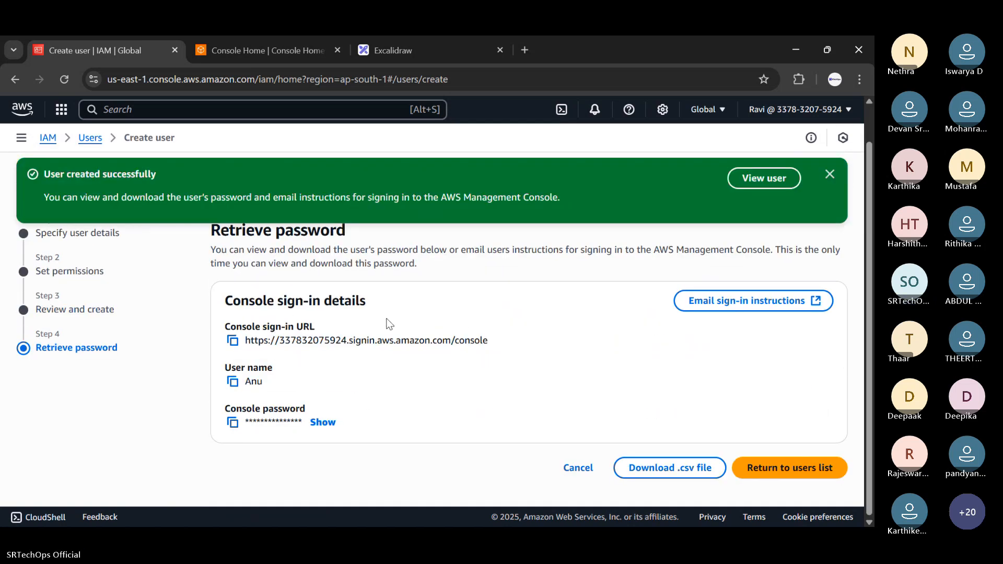
Select the sign-in details block, then copy the console sign-in URL.
{"action": "left_click_drag", "start_coordinate": [220, 299], "coordinate": [364, 424]}
{"action": "left_click", "coordinate": [468, 416]}
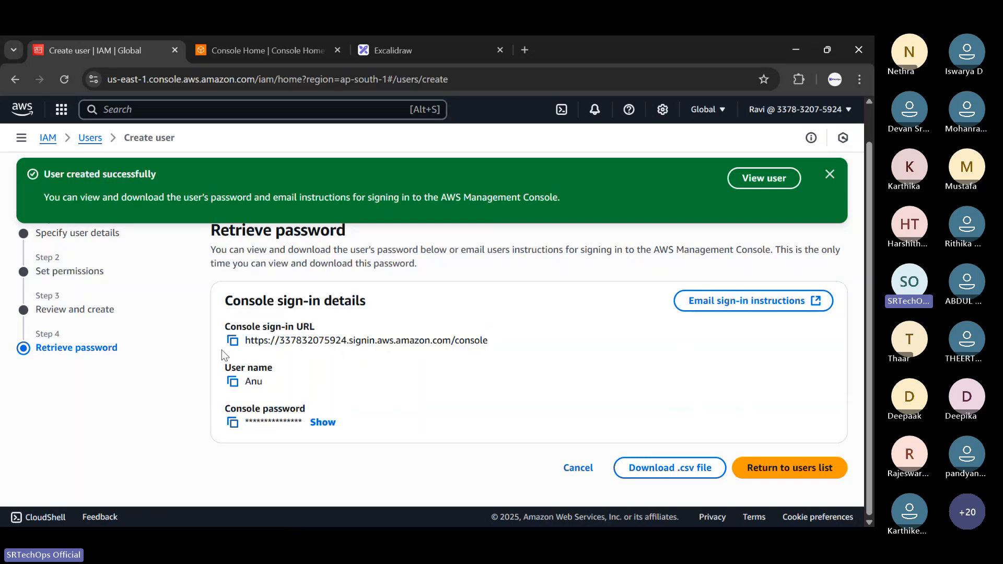
{"action": "left_click", "coordinate": [233, 340]}
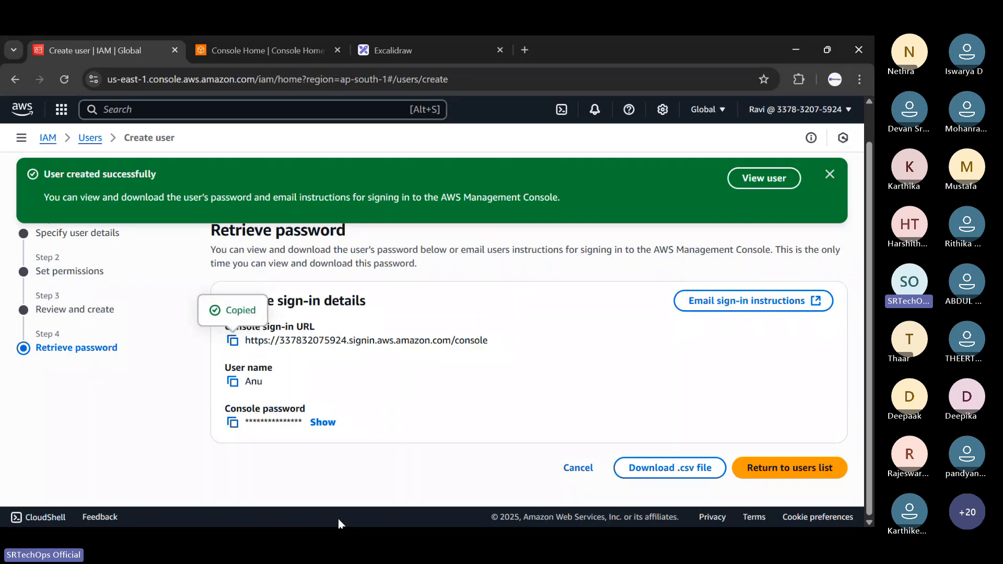
Open the email sign-in instructions link in Outlook, then copy the console sign-in URL again.
{"action": "right_click", "coordinate": [720, 316]}
{"action": "left_click", "coordinate": [475, 198]}
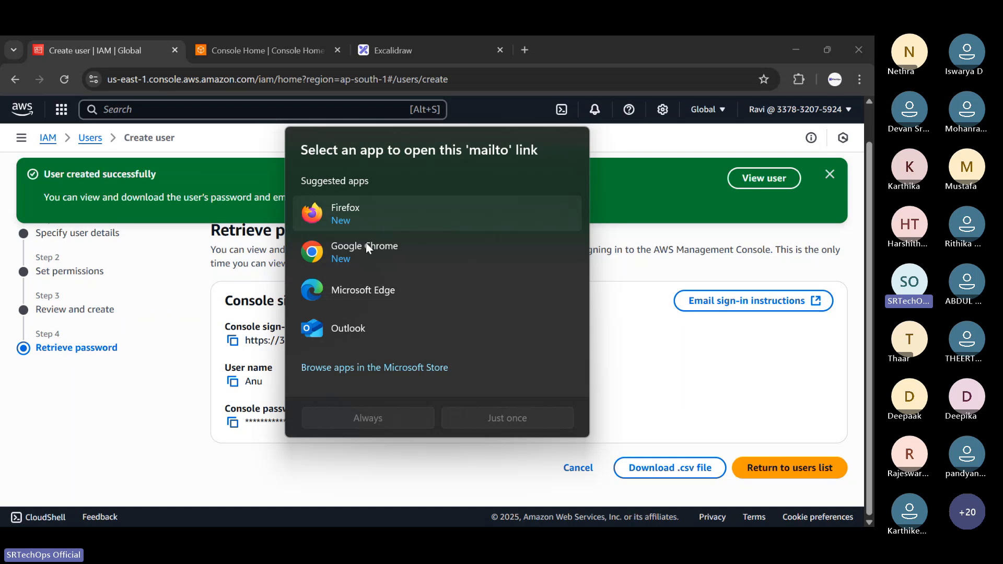
{"action": "left_click", "coordinate": [412, 328]}
{"action": "left_click", "coordinate": [498, 417]}
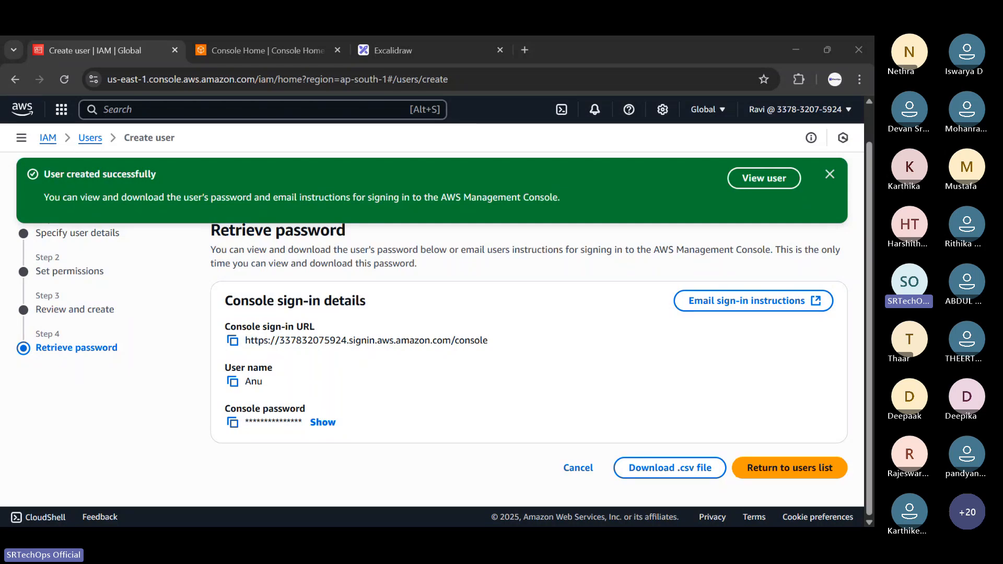
{"action": "left_click", "coordinate": [232, 340]}
{"action": "mouse_move", "coordinate": [313, 522]}
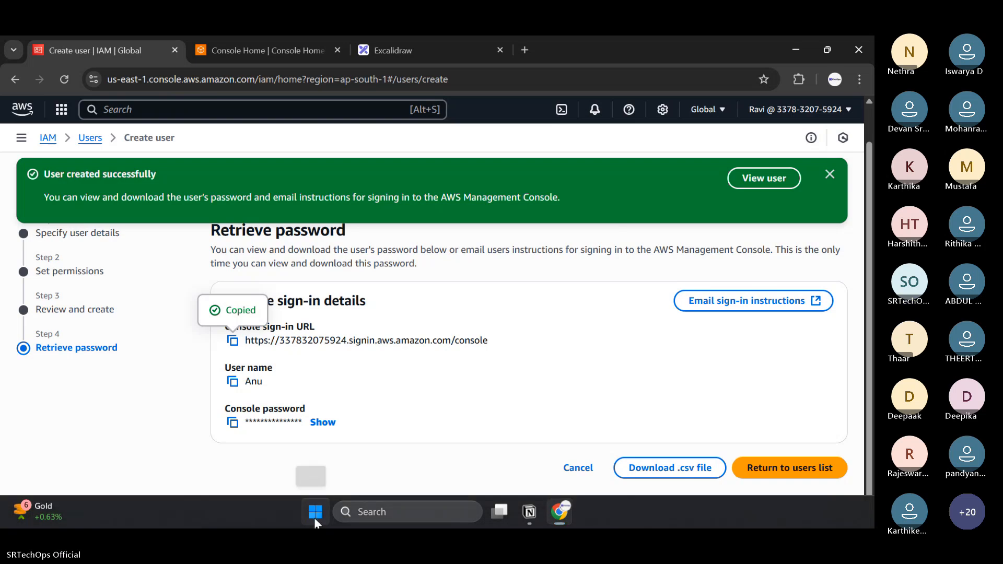
Launch Notepad and paste the console sign-in URL into a new, maximized tab.
{"action": "left_click", "coordinate": [314, 518]}
{"action": "type", "text": "notion"}
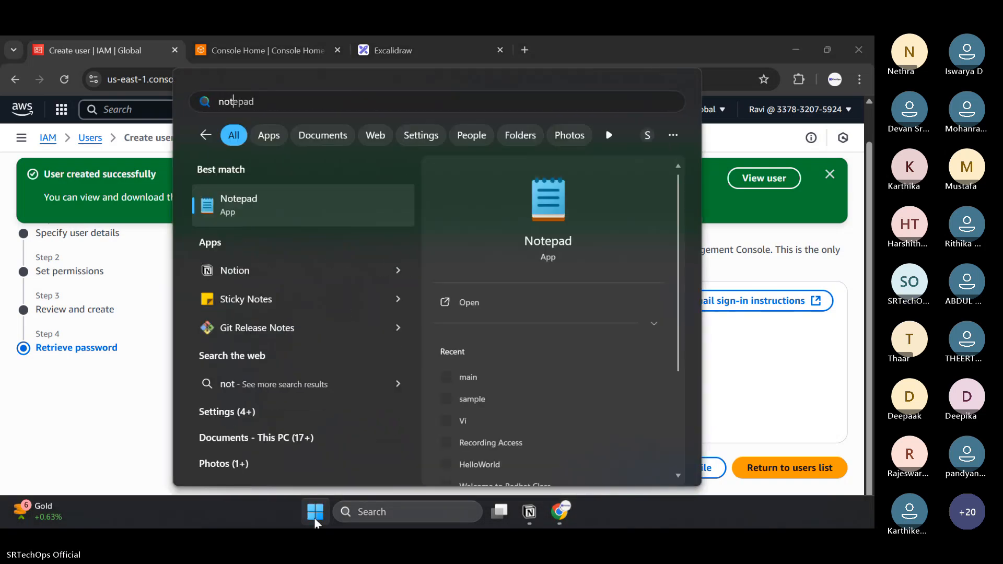
{"action": "key", "text": "Return"}
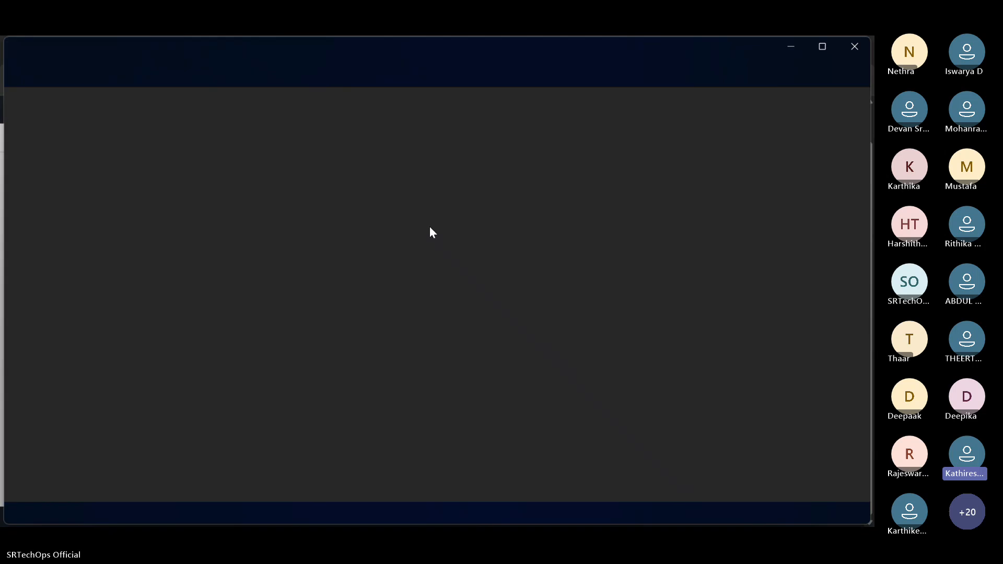
{"action": "left_click", "coordinate": [738, 53]}
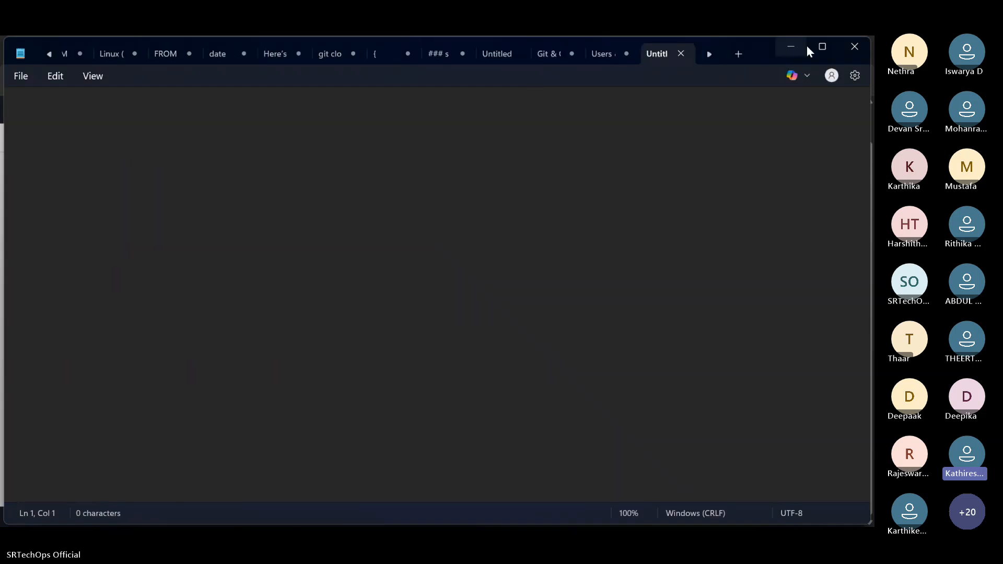
{"action": "left_click", "coordinate": [822, 46]}
{"action": "key", "text": "ctrl+v"}
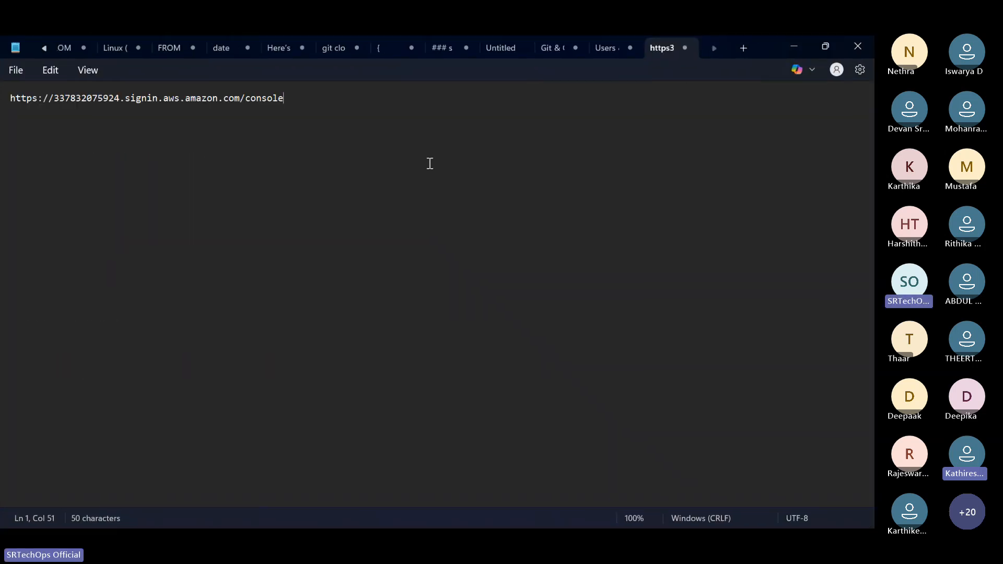
{"action": "scroll", "coordinate": [438, 168], "scroll_direction": "up", "scroll_amount": 1}
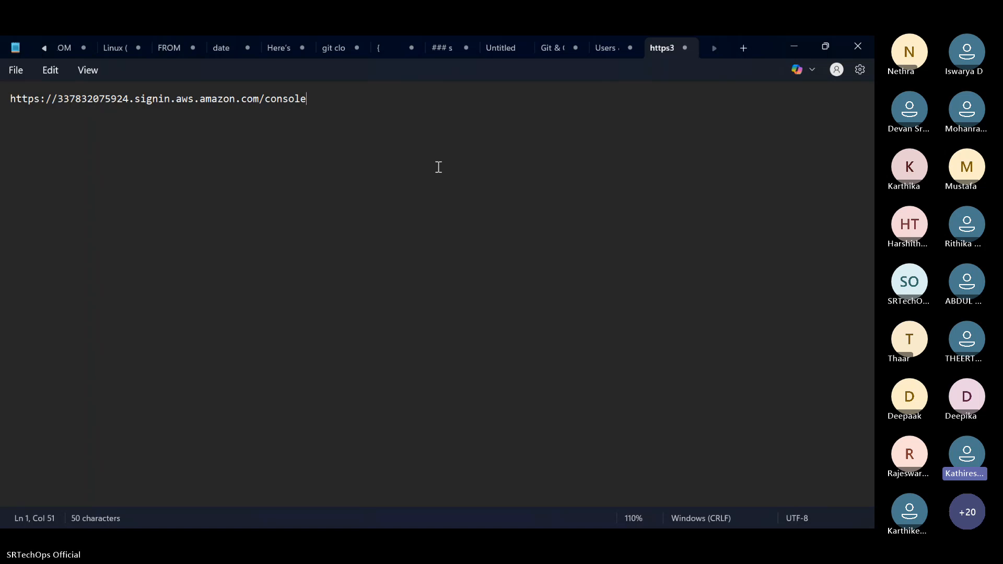
Minimize the Notepad windows to reveal the IAM user-creation page again.
{"action": "left_click", "coordinate": [794, 46]}
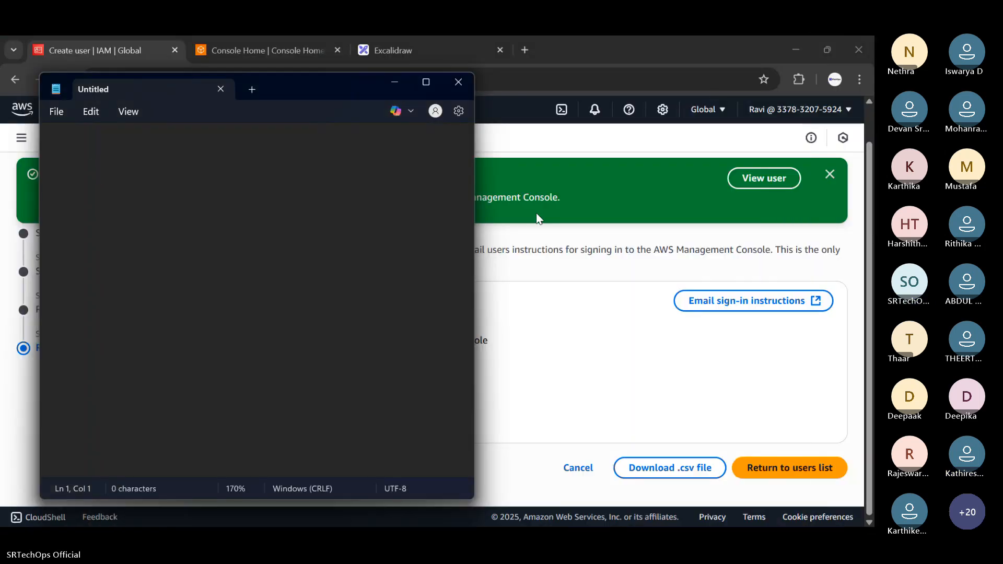
{"action": "left_click", "coordinate": [406, 81]}
{"action": "left_click", "coordinate": [396, 82]}
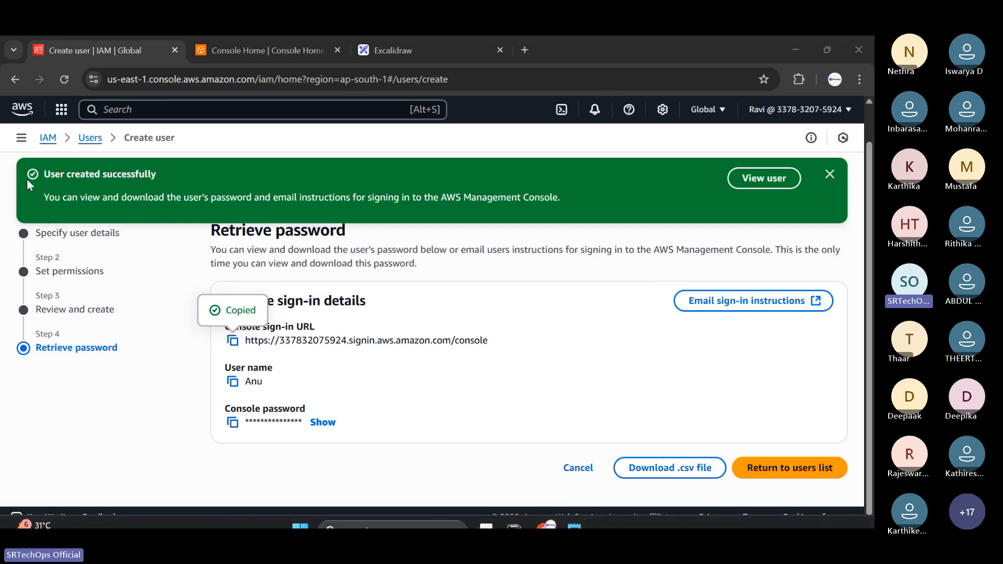
{"action": "left_click", "coordinate": [801, 111]}
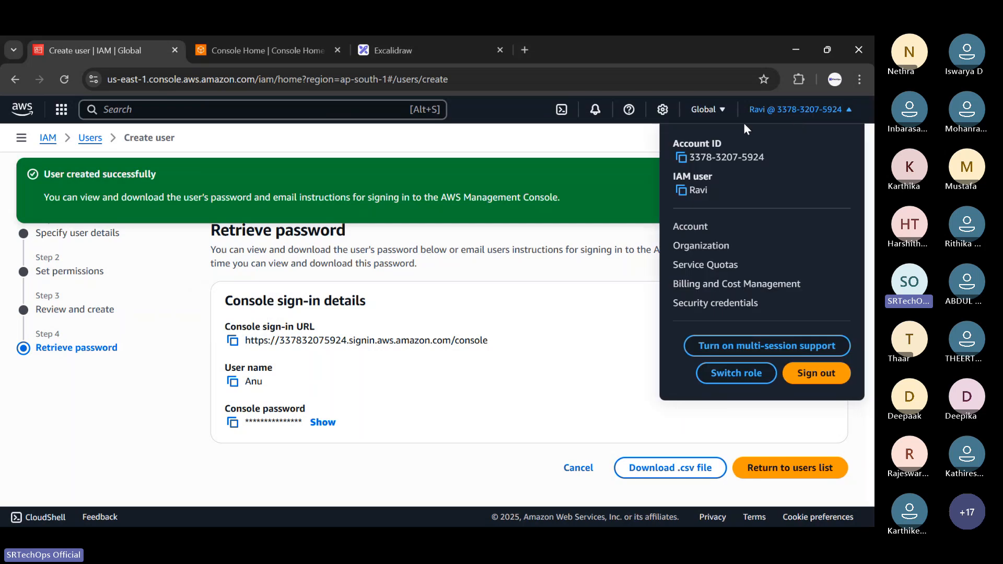
{"action": "left_click_drag", "start_coordinate": [672, 176], "coordinate": [716, 177]}
{"action": "left_click", "coordinate": [721, 173]}
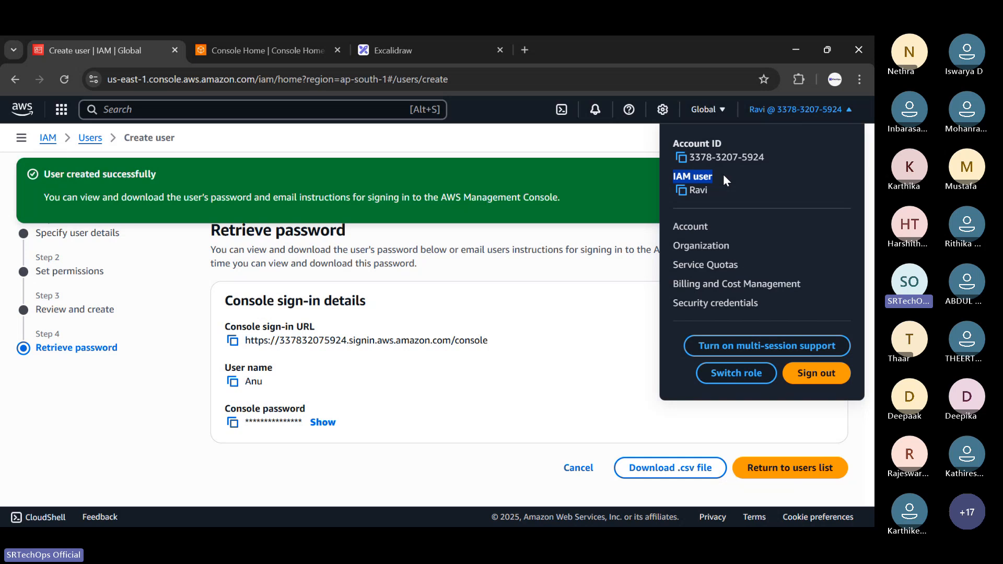
{"action": "left_click", "coordinate": [724, 179]}
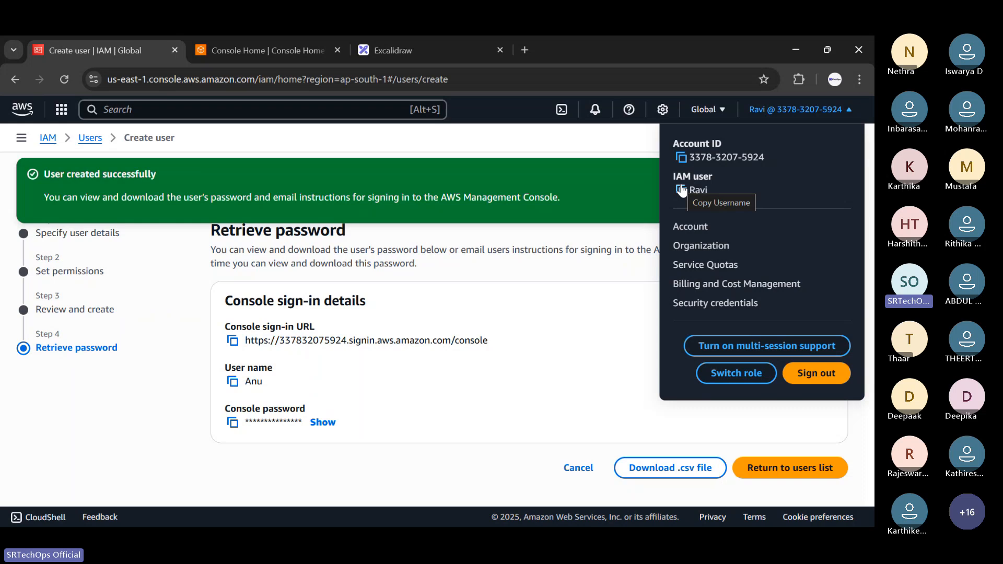
{"action": "left_click_drag", "start_coordinate": [689, 190], "coordinate": [704, 192]}
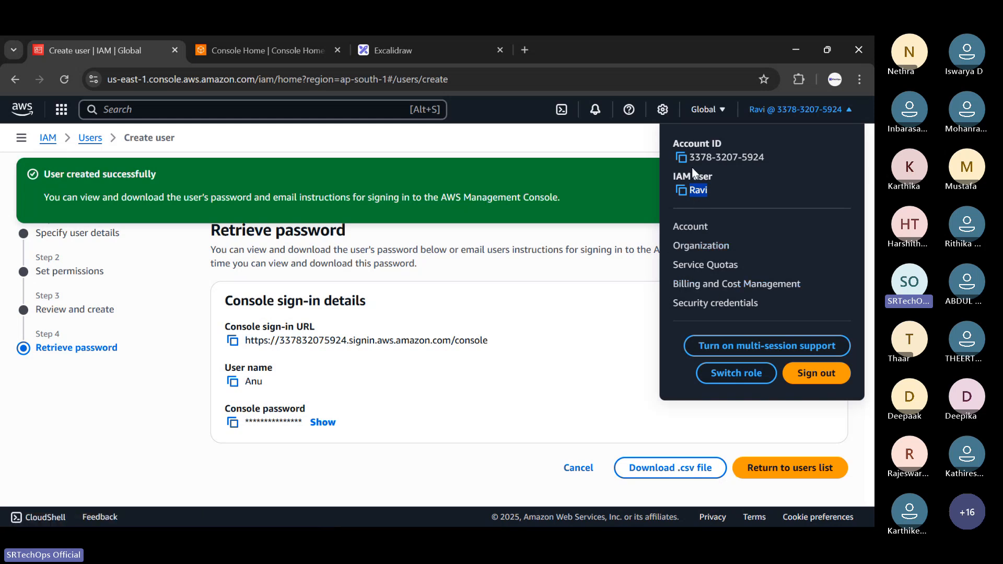
{"action": "left_click", "coordinate": [715, 283]}
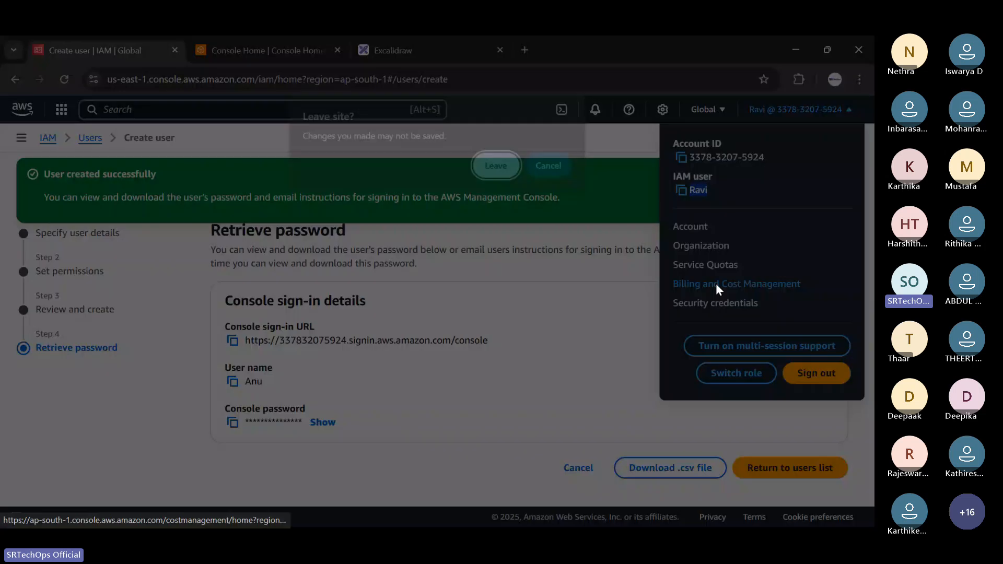
{"action": "left_click", "coordinate": [548, 166]}
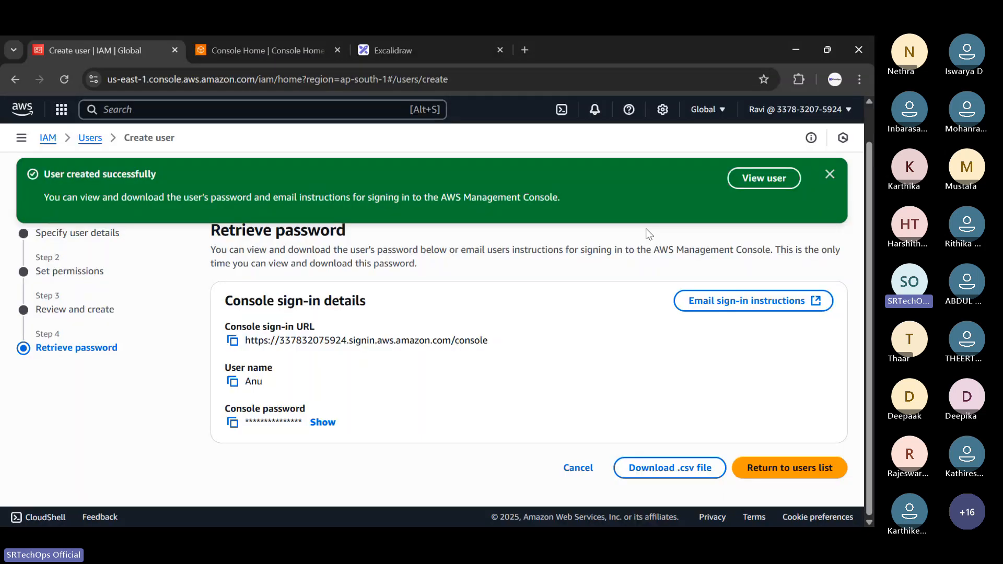
Download the new user's credentials CSV, copy the sign-in URL, and bring up an empty Notepad window.
{"action": "left_click", "coordinate": [232, 340]}
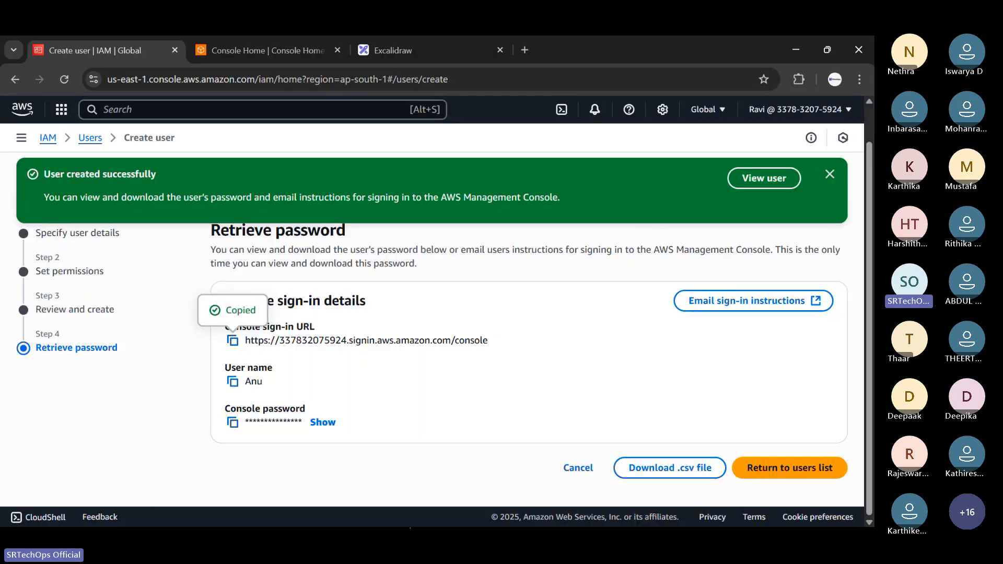
{"action": "left_click", "coordinate": [651, 473]}
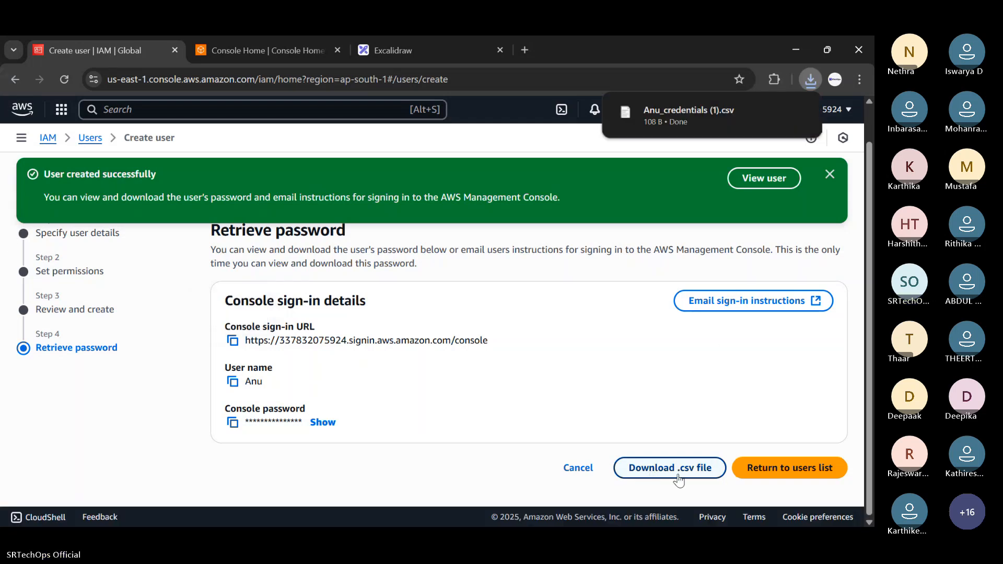
{"action": "left_click", "coordinate": [232, 340]}
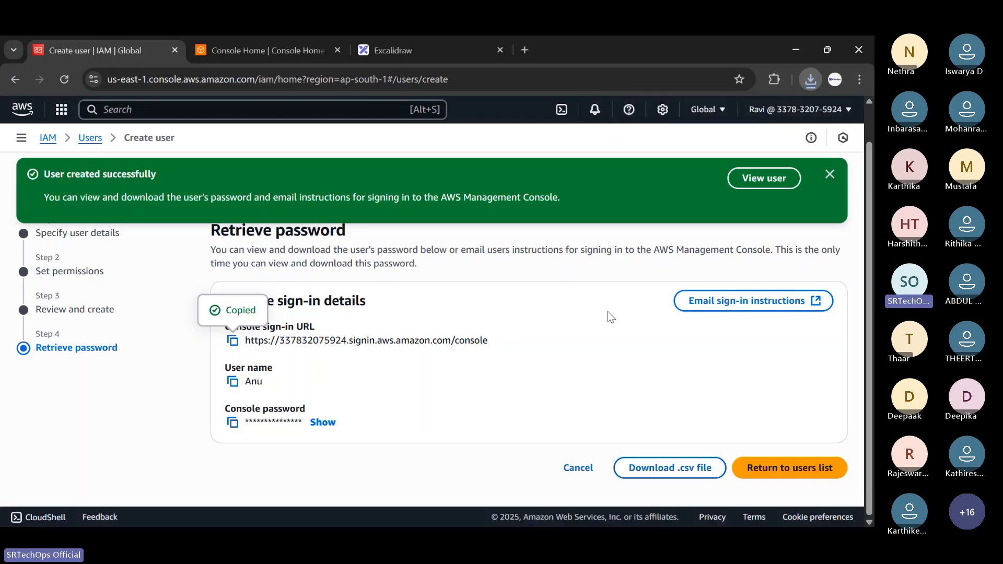
{"action": "left_click", "coordinate": [810, 80]}
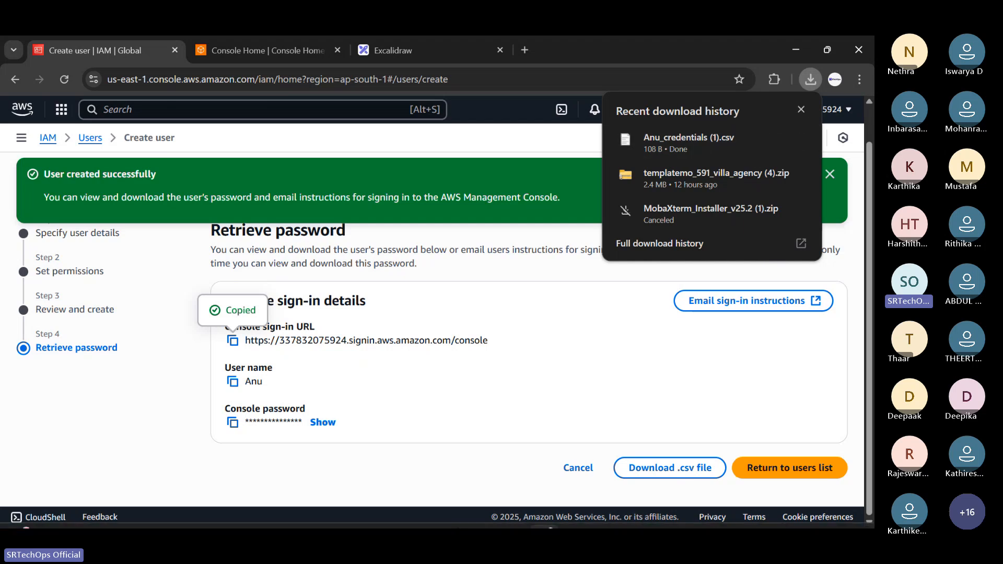
{"action": "mouse_move", "coordinate": [543, 517]}
{"action": "left_click", "coordinate": [574, 513]}
{"action": "left_click", "coordinate": [620, 439]}
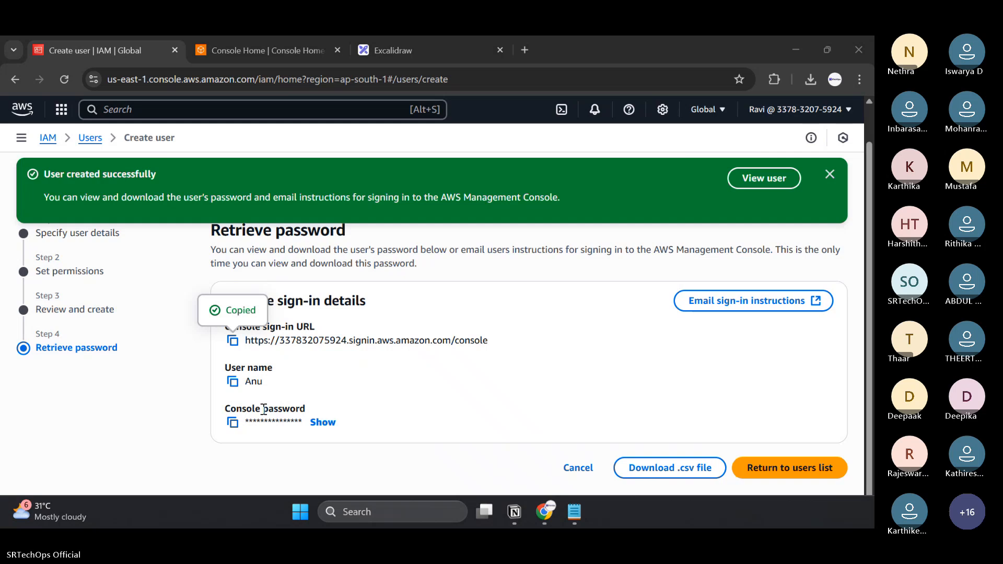
Paste the user name into Notepad and copy the console password, undoing a mistaken paste.
{"action": "left_click", "coordinate": [232, 383]}
{"action": "key", "text": "alt+Tab"}
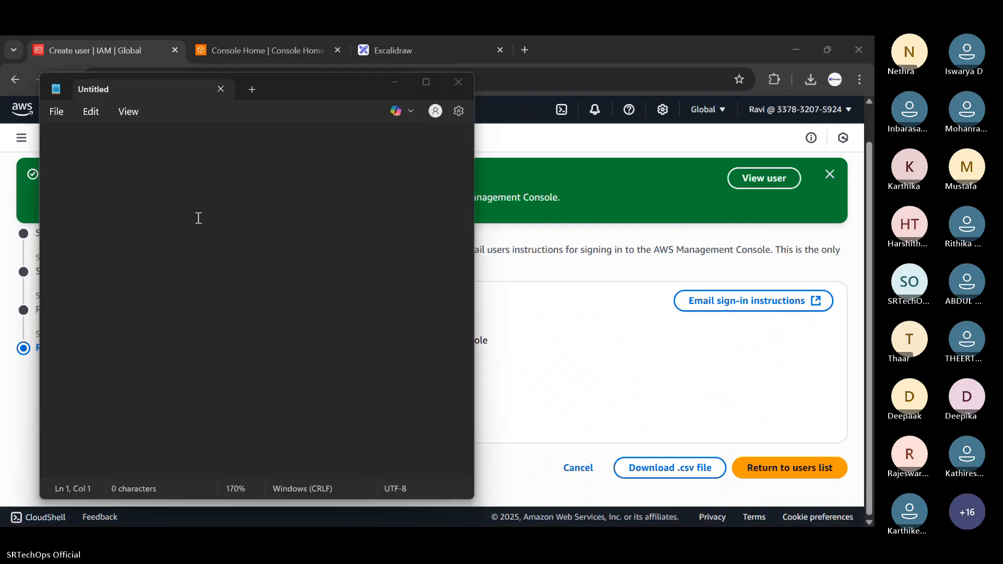
{"action": "key", "text": "ctrl+v"}
{"action": "key", "text": "alt+Tab"}
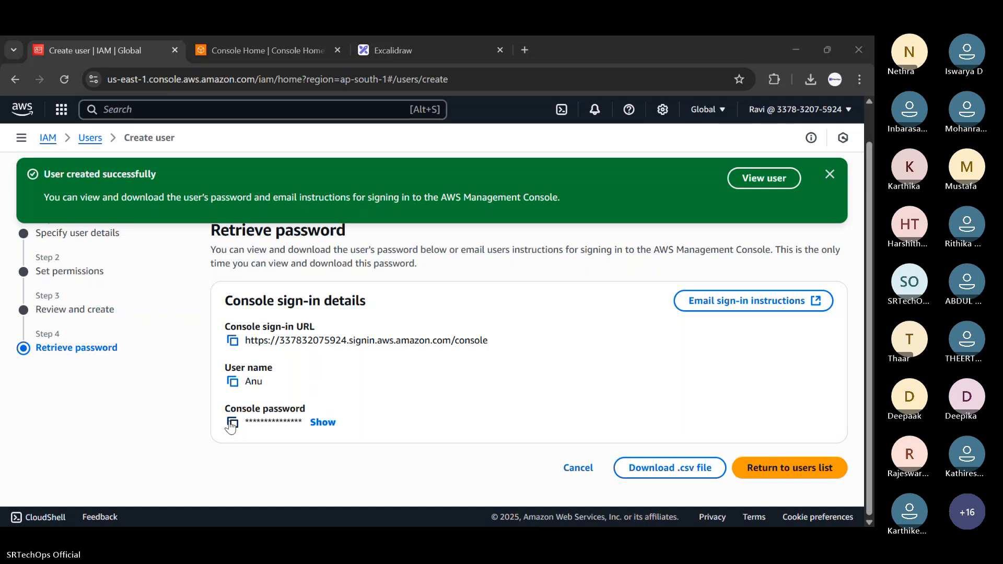
{"action": "left_click", "coordinate": [231, 424]}
{"action": "key", "text": "alt+Tab"}
{"action": "key", "text": "Return"}
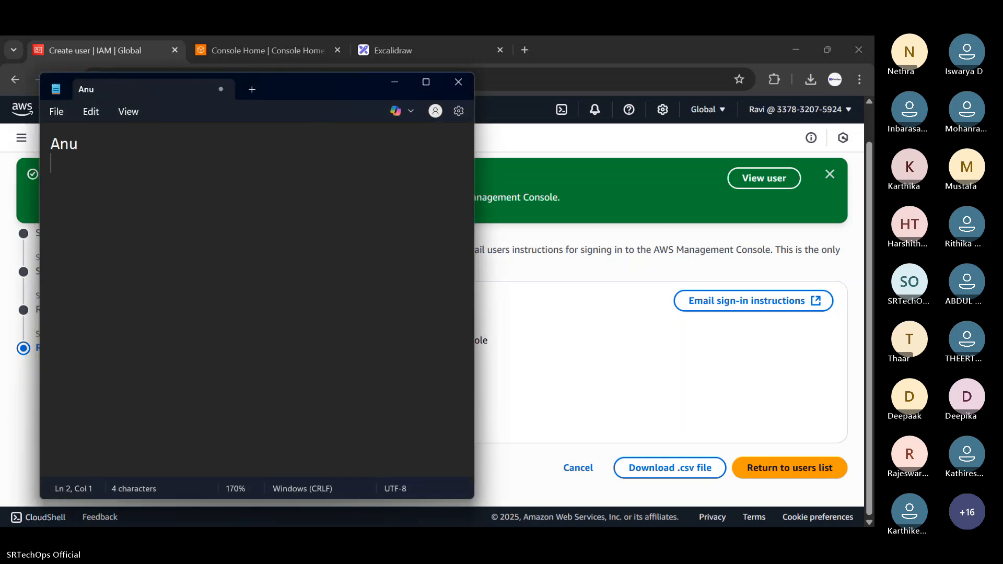
{"action": "key", "text": "ctrl+v"}
{"action": "key", "text": "ctrl+z"}
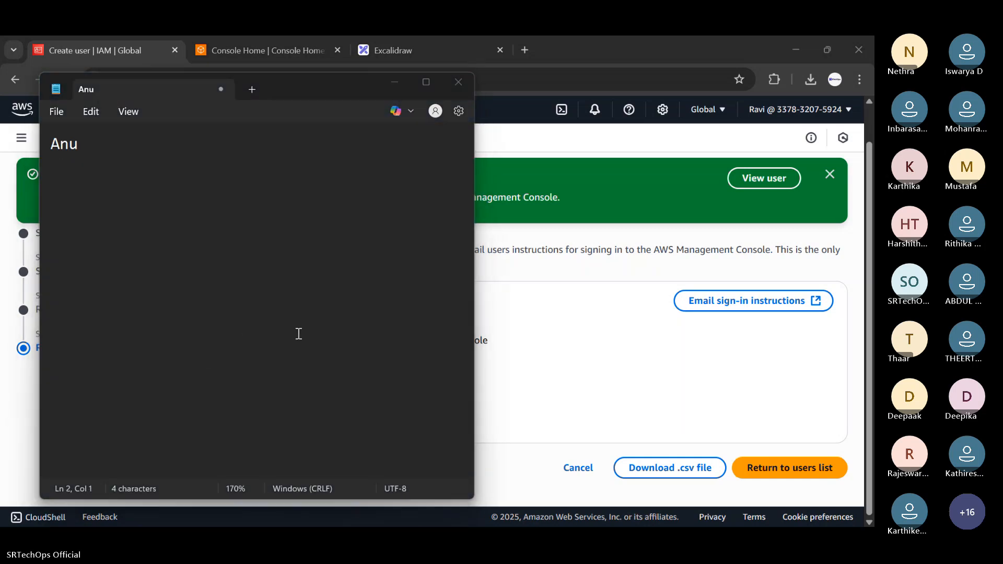
{"action": "key", "text": "alt+Tab"}
{"action": "key", "text": "alt+Tab"}
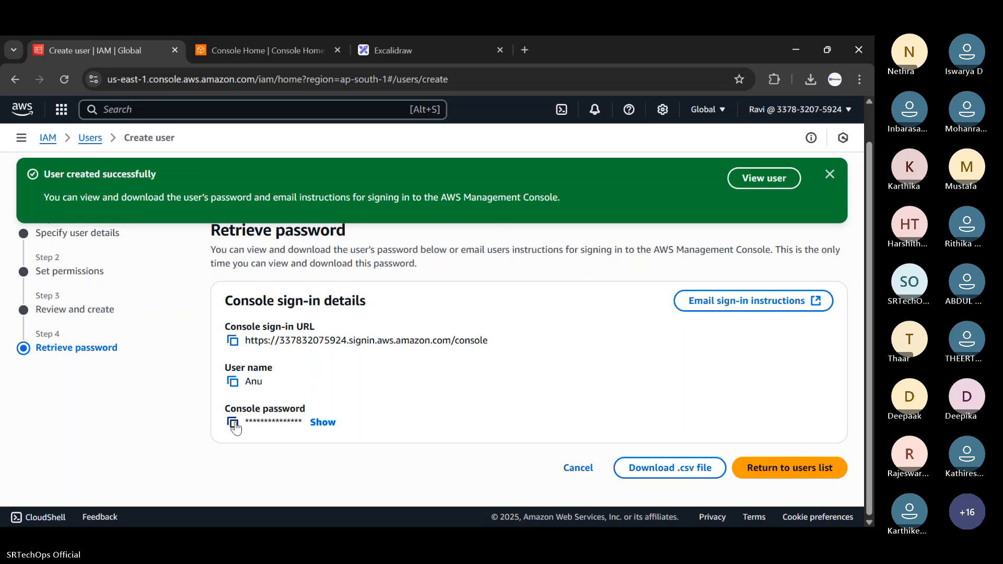
{"action": "left_click", "coordinate": [233, 424]}
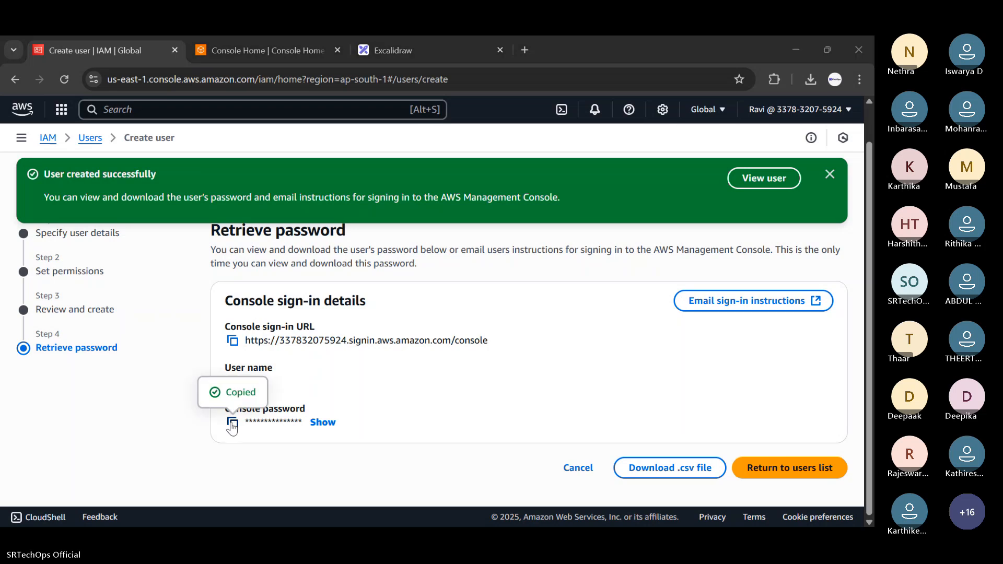
Add the user name and pasted password below the sign-in URL in the note, then minimize Notepad.
{"action": "key", "text": "alt+Tab"}
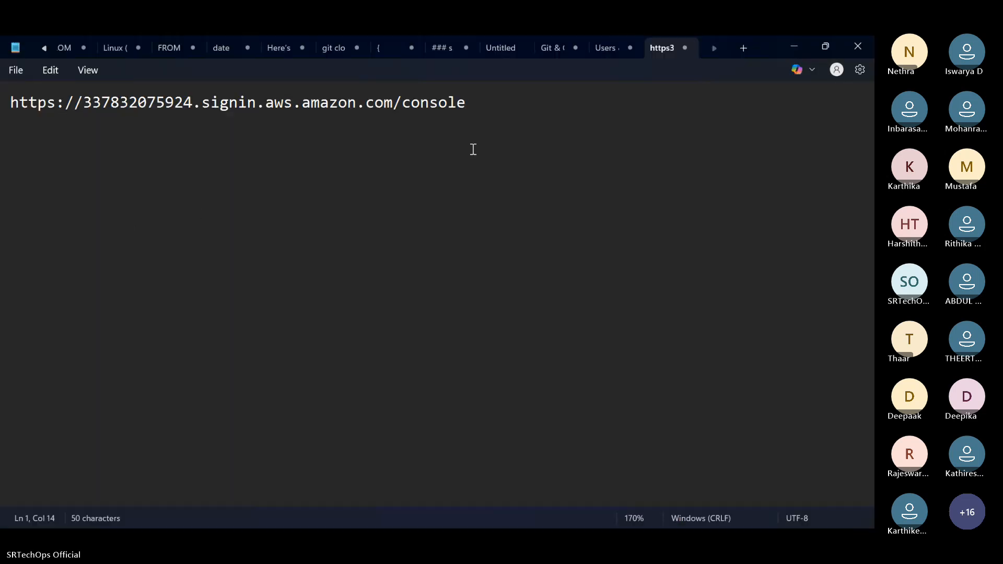
{"action": "left_click", "coordinate": [528, 102]}
{"action": "key", "text": "Return"}
{"action": "key", "text": "Return"}
{"action": "type", "text": "Anu"}
{"action": "key", "text": "Return"}
{"action": "key", "text": "Return"}
{"action": "key", "text": "ctrl+v"}
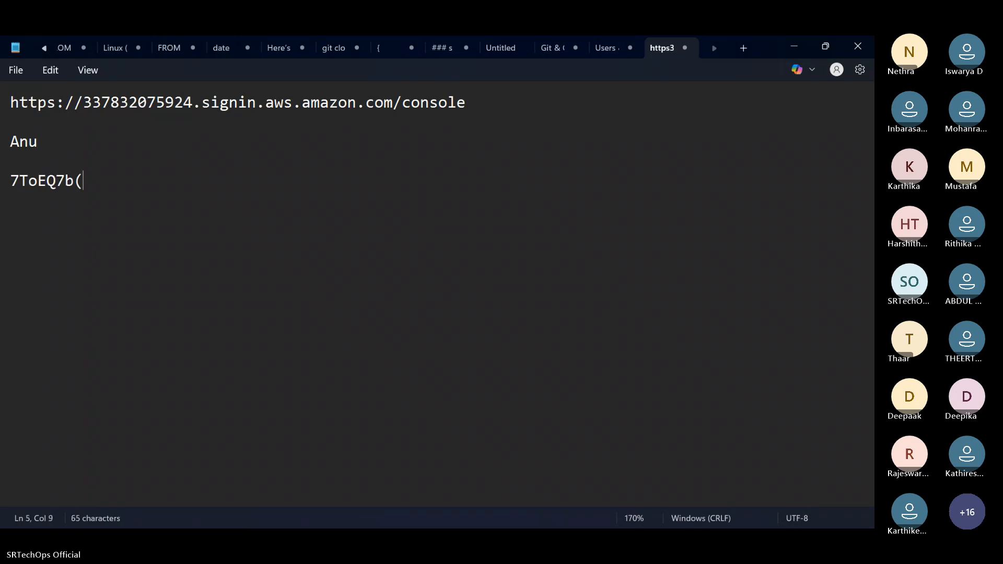
{"action": "left_click", "coordinate": [795, 46]}
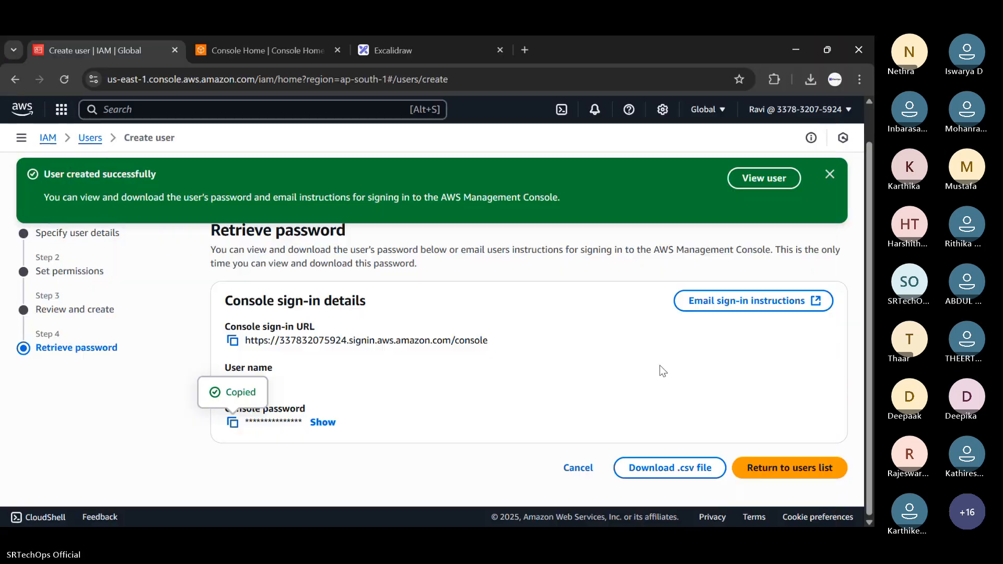
Leave the user page, view Billing and Cost Management showing Access denied, then return to Console Home.
{"action": "left_click", "coordinate": [759, 473]}
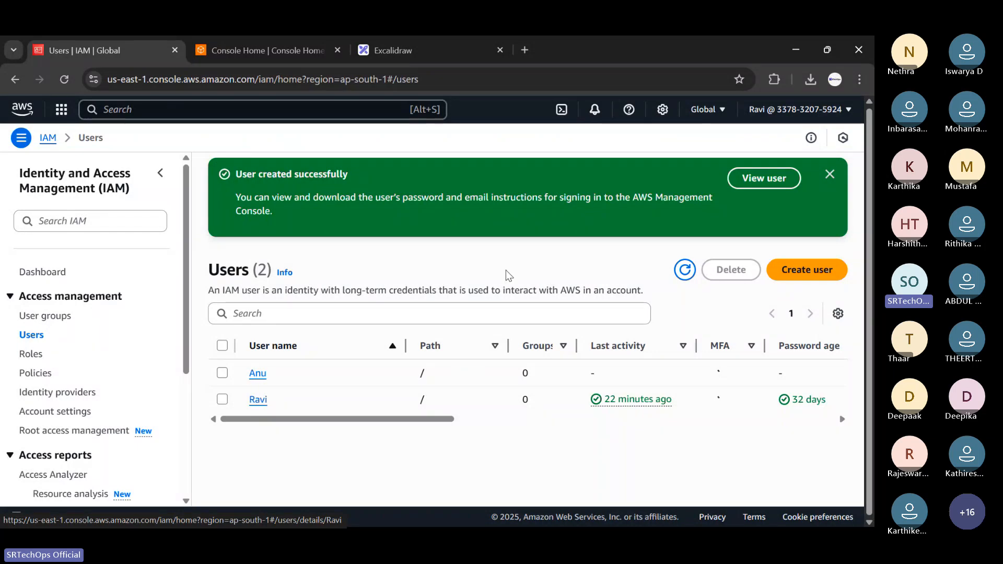
{"action": "left_click", "coordinate": [817, 109]}
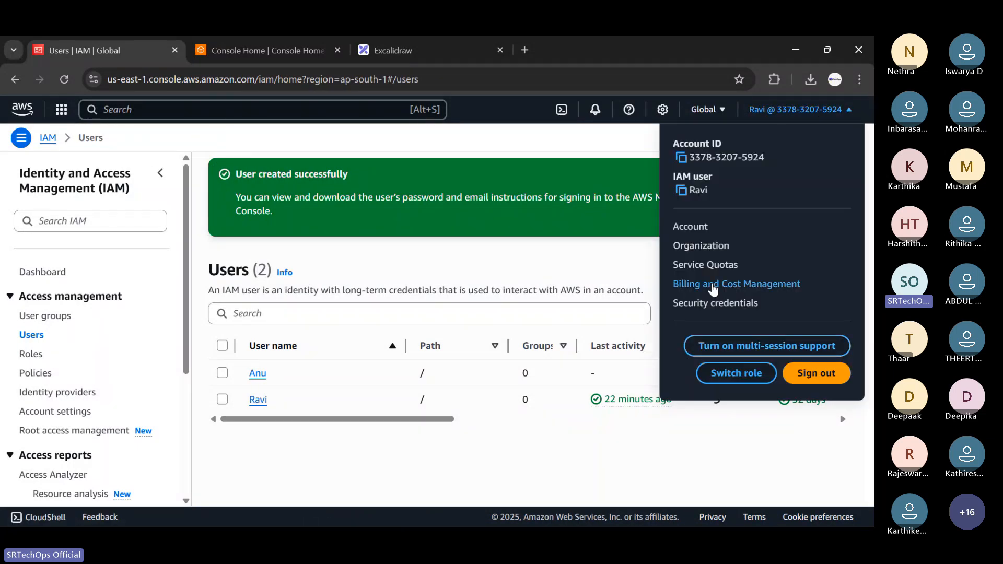
{"action": "left_click", "coordinate": [712, 284]}
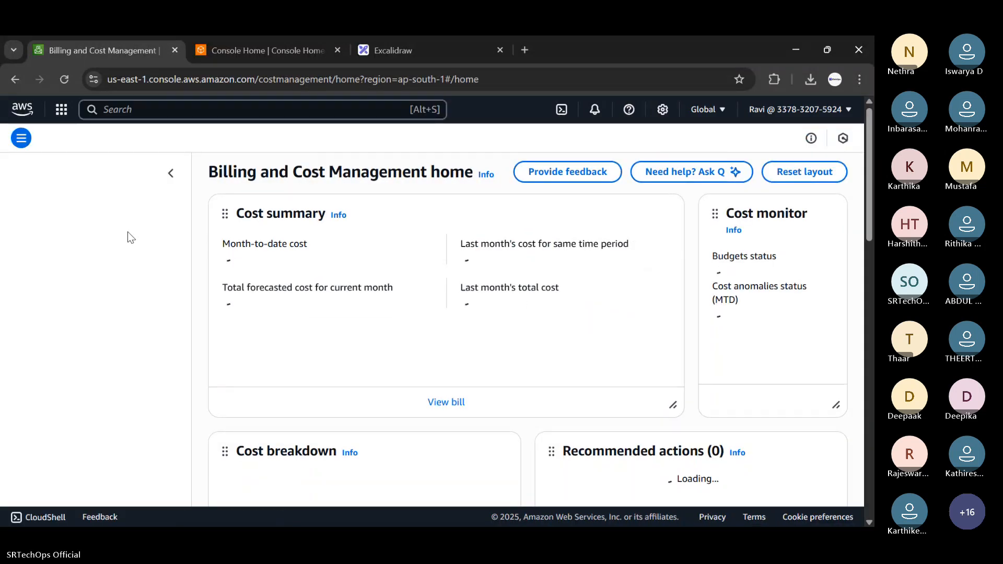
{"action": "scroll", "coordinate": [371, 243], "scroll_direction": "down", "scroll_amount": 4}
{"action": "scroll", "coordinate": [372, 243], "scroll_direction": "up", "scroll_amount": 4}
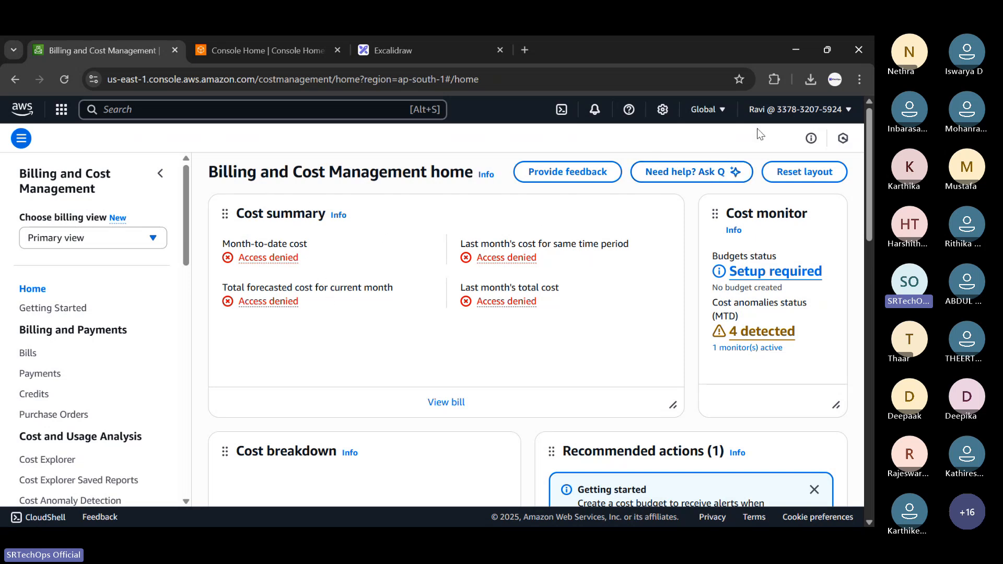
{"action": "left_click", "coordinate": [61, 110]}
{"action": "left_click", "coordinate": [33, 104]}
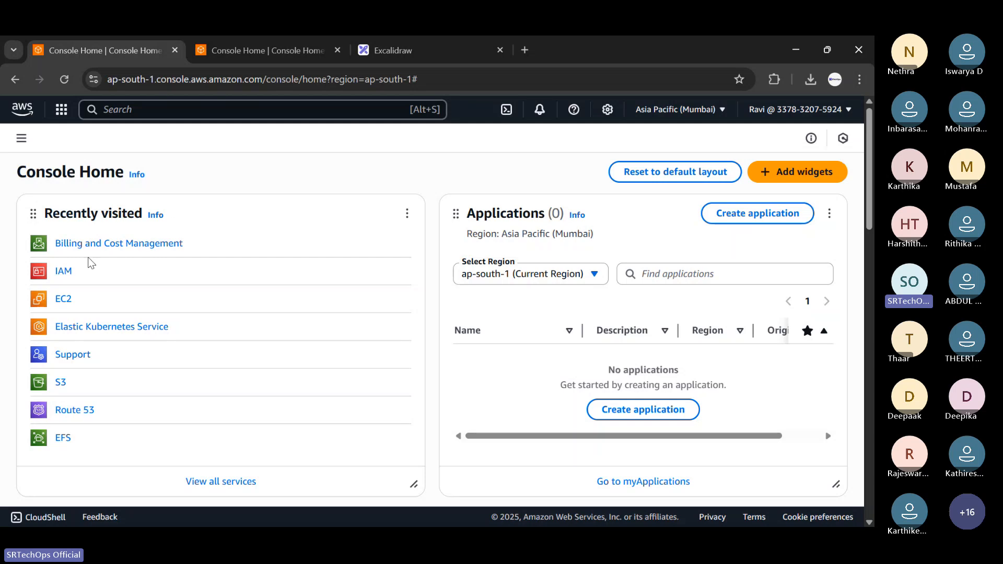
Search IAM Policies for 'billing' to list the four billing policies, then open the Users list.
{"action": "left_click", "coordinate": [63, 272]}
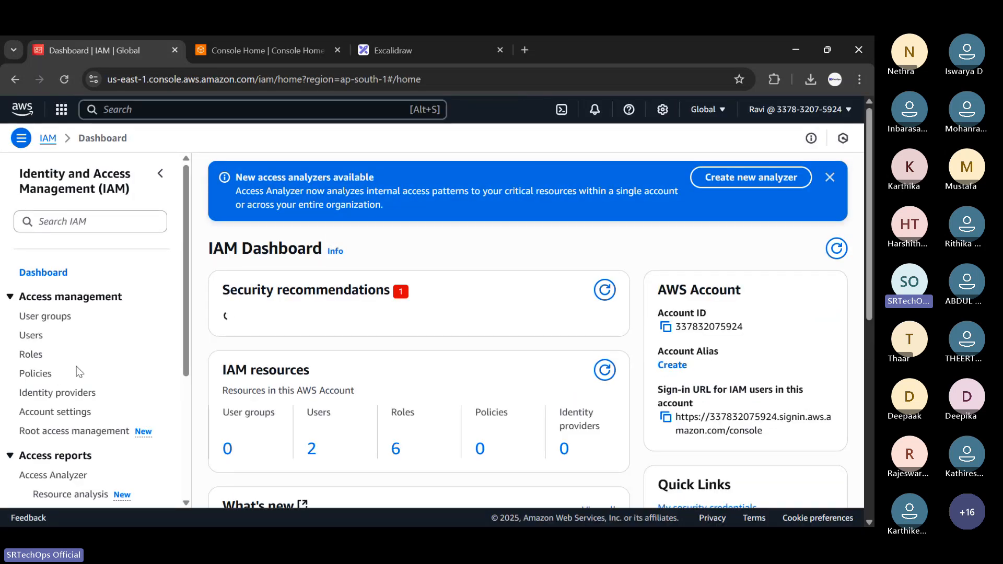
{"action": "scroll", "coordinate": [78, 371], "scroll_direction": "down", "scroll_amount": 1}
{"action": "scroll", "coordinate": [57, 339], "scroll_direction": "down", "scroll_amount": 3}
{"action": "left_click", "coordinate": [39, 308]}
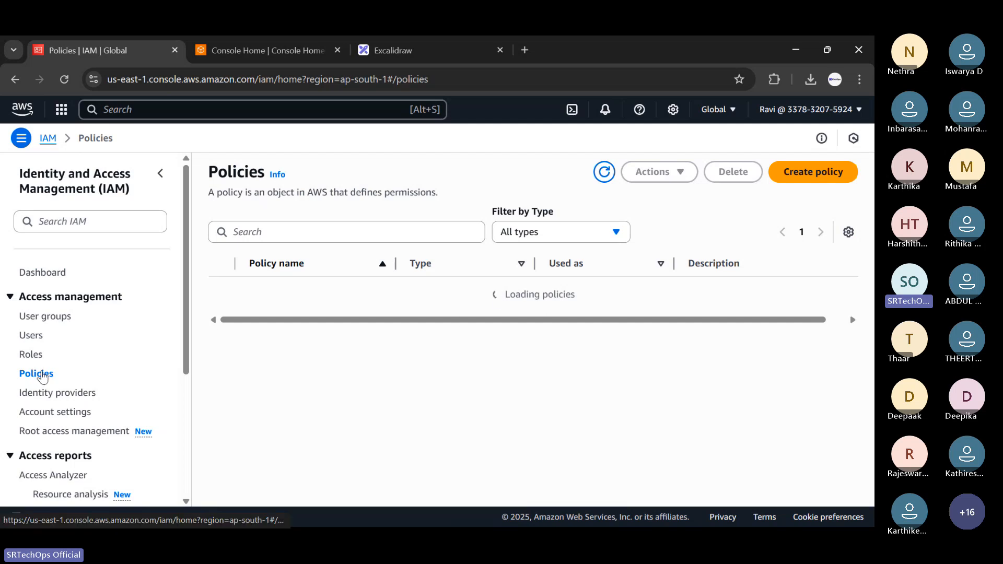
{"action": "left_click", "coordinate": [286, 235]}
{"action": "type", "text": "b"}
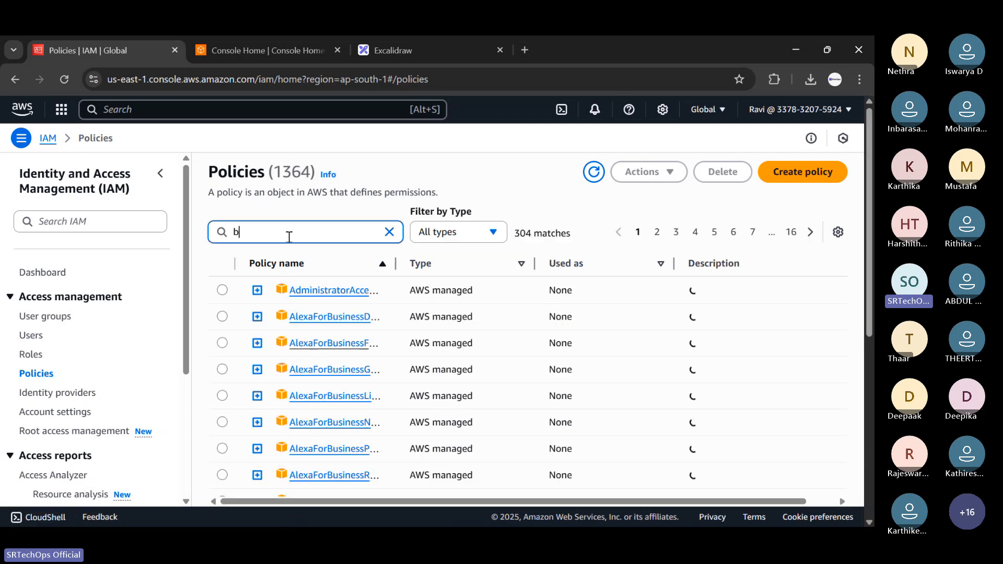
{"action": "type", "text": "ilin"}
{"action": "key", "text": "BackSpace"}
{"action": "key", "text": "BackSpace"}
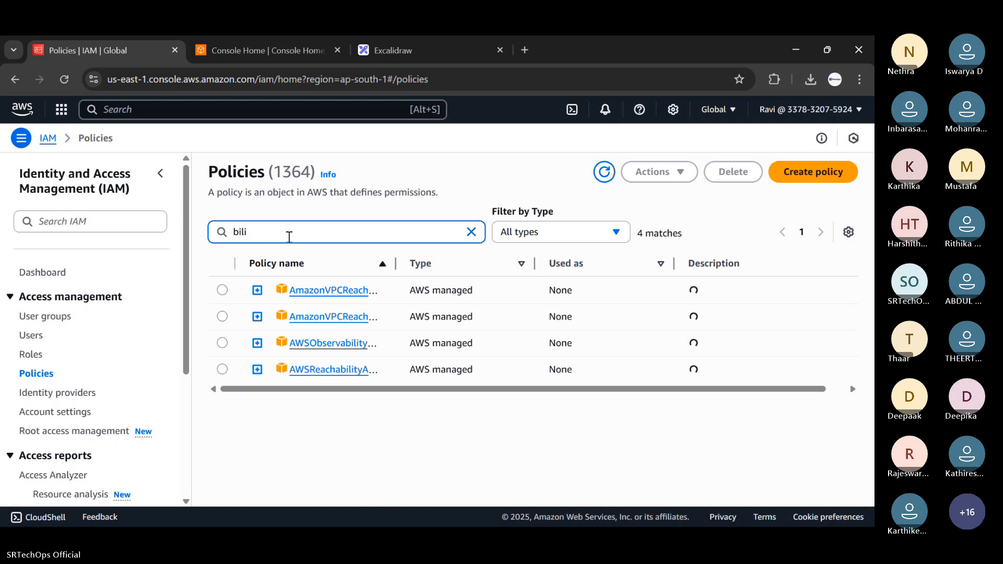
{"action": "type", "text": "lin"}
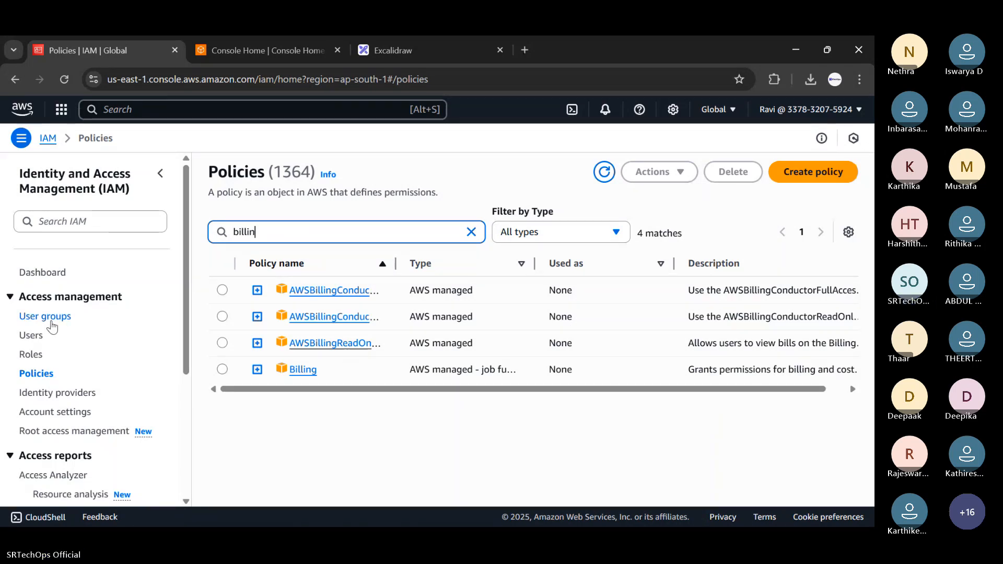
{"action": "left_click", "coordinate": [30, 337]}
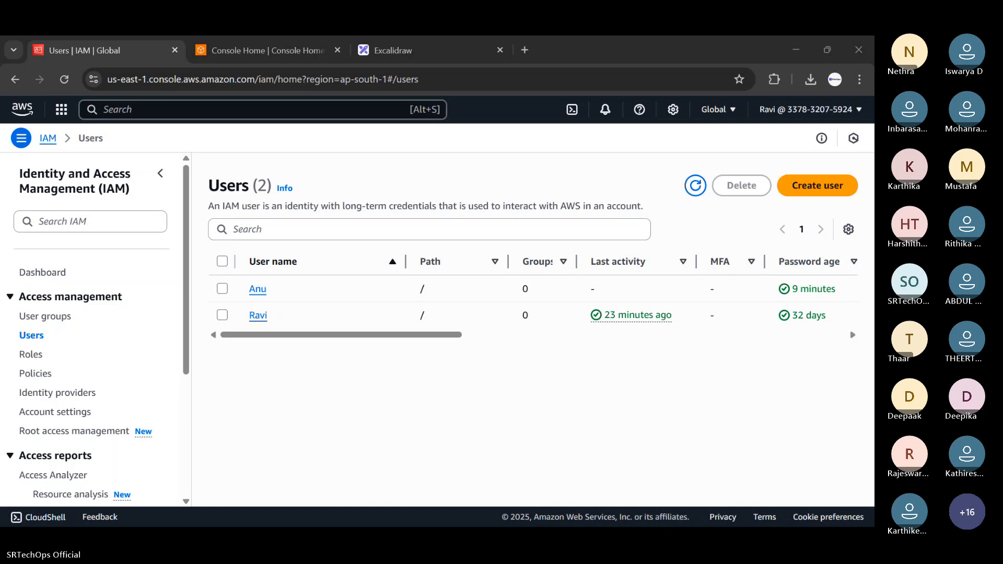
Open a new Chrome Incognito window from the browser's three-dot menu.
{"action": "key", "text": "alt+Tab"}
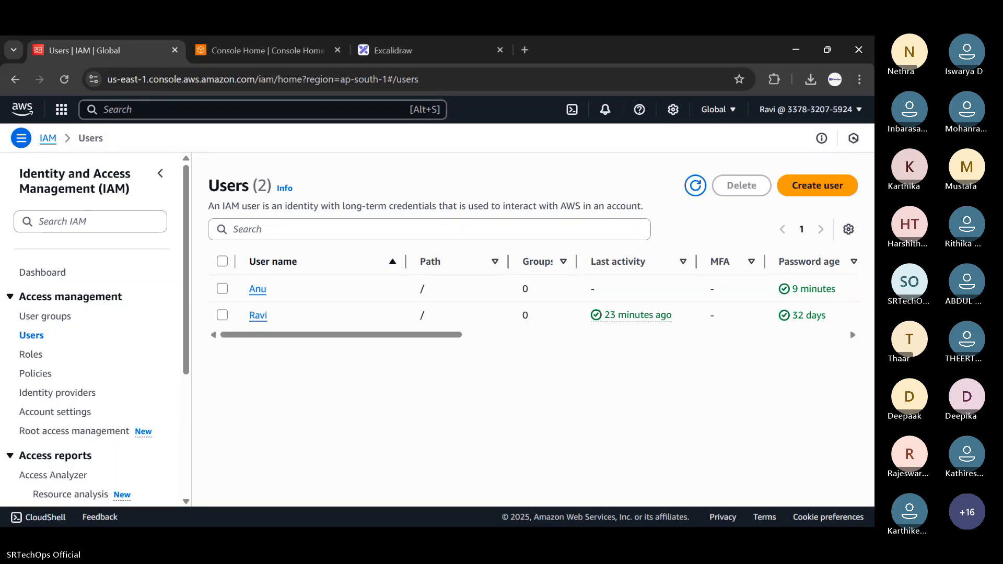
{"action": "key", "text": "alt+Tab"}
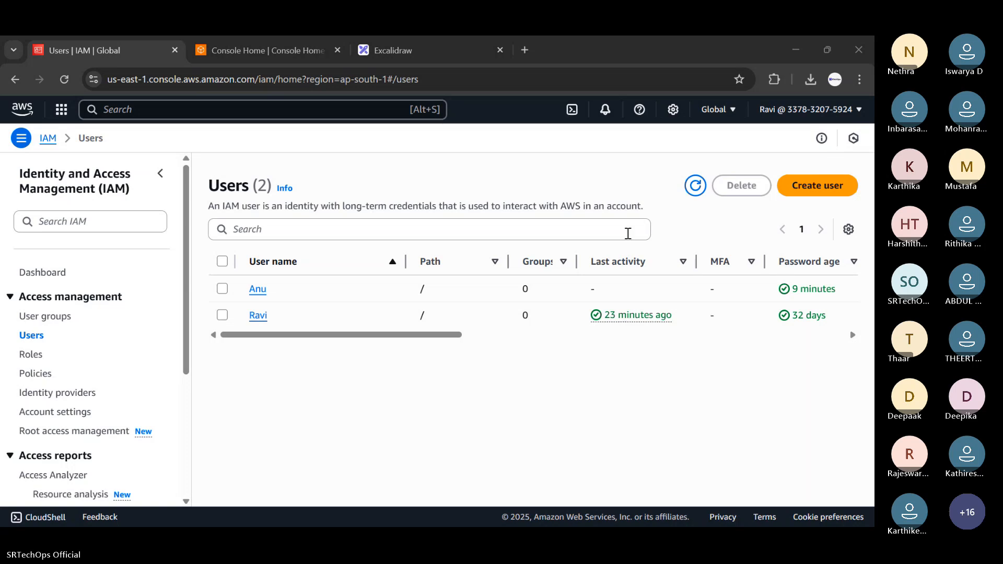
{"action": "left_click", "coordinate": [859, 79]}
{"action": "left_click", "coordinate": [719, 185]}
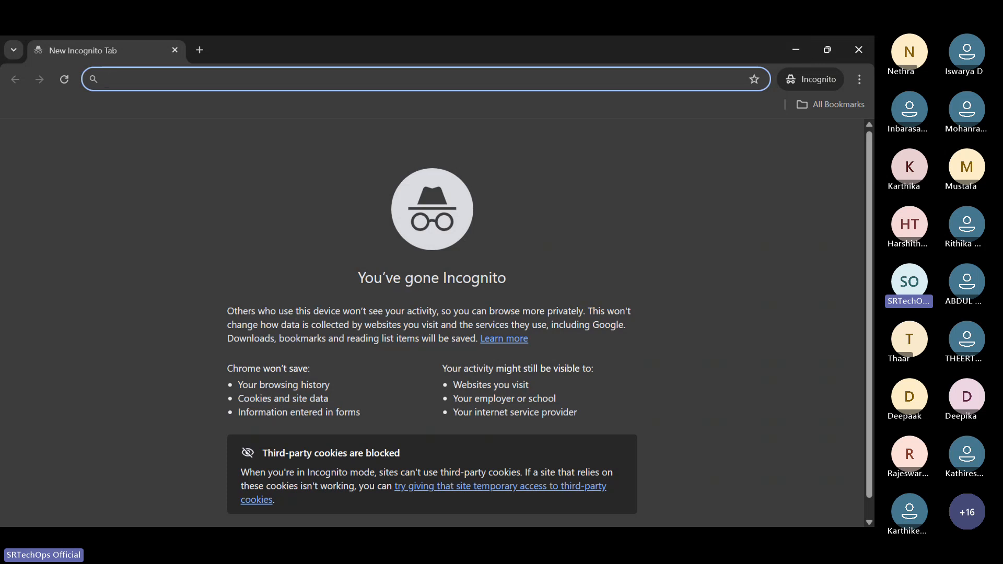
In the Incognito window, search 'aws console' and go to the AWS console sign-in page.
{"action": "key", "text": "alt+Tab"}
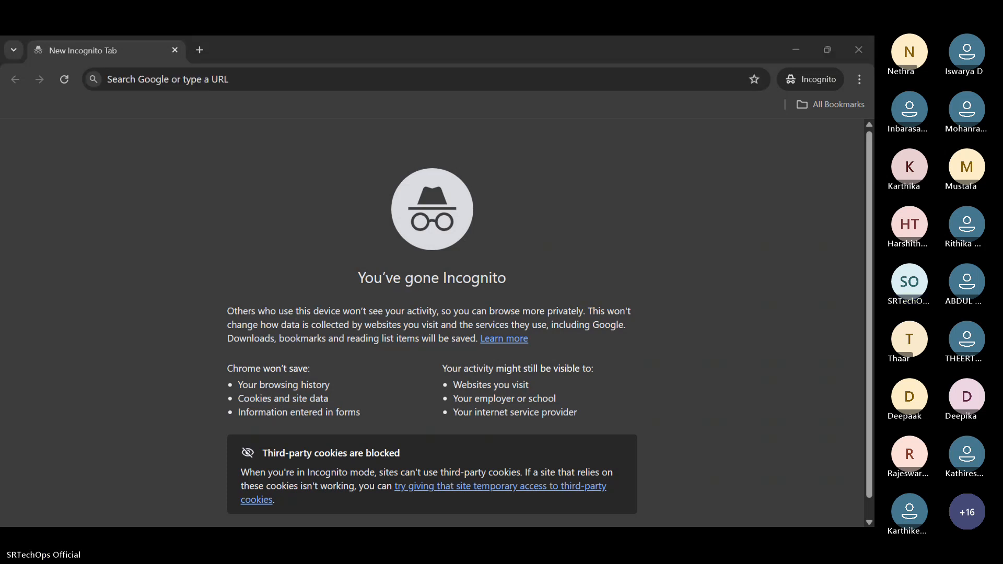
{"action": "left_click", "coordinate": [632, 82]}
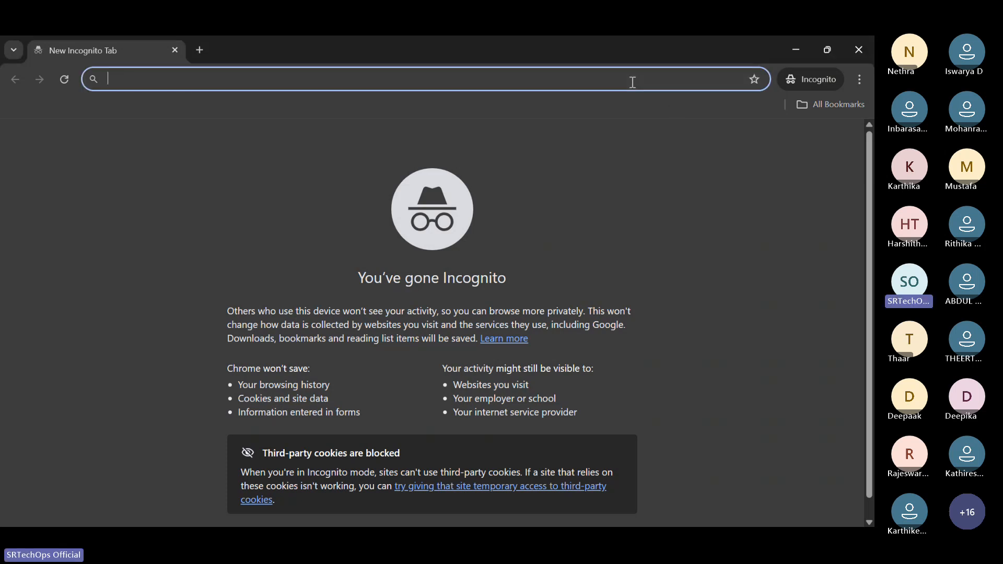
{"action": "type", "text": "aws "}
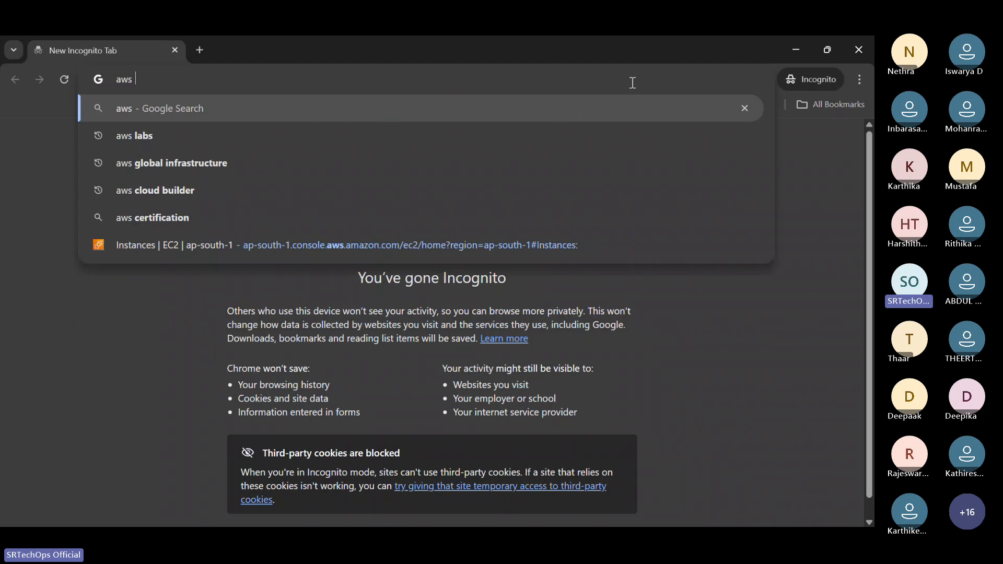
{"action": "type", "text": "console"}
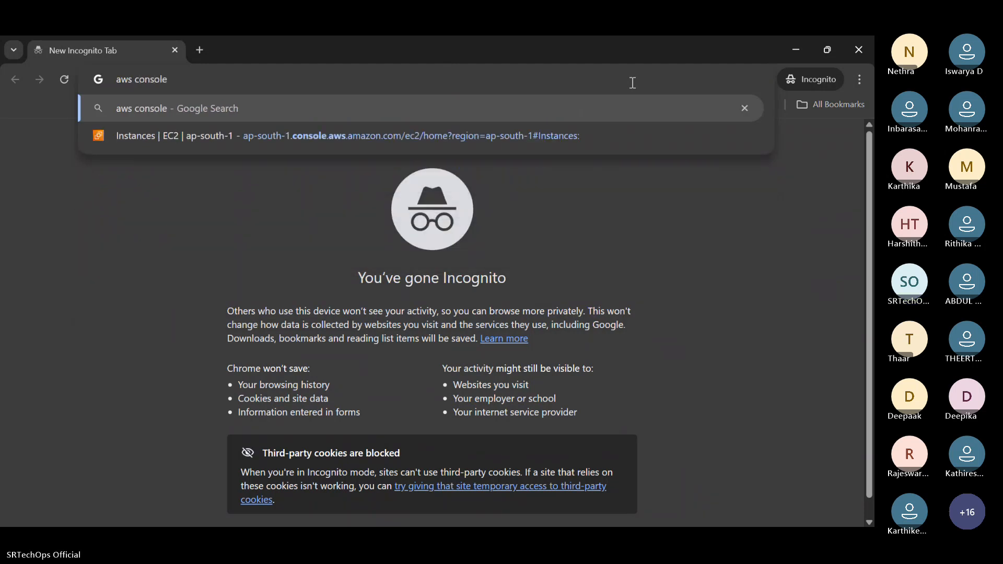
{"action": "key", "text": "Return"}
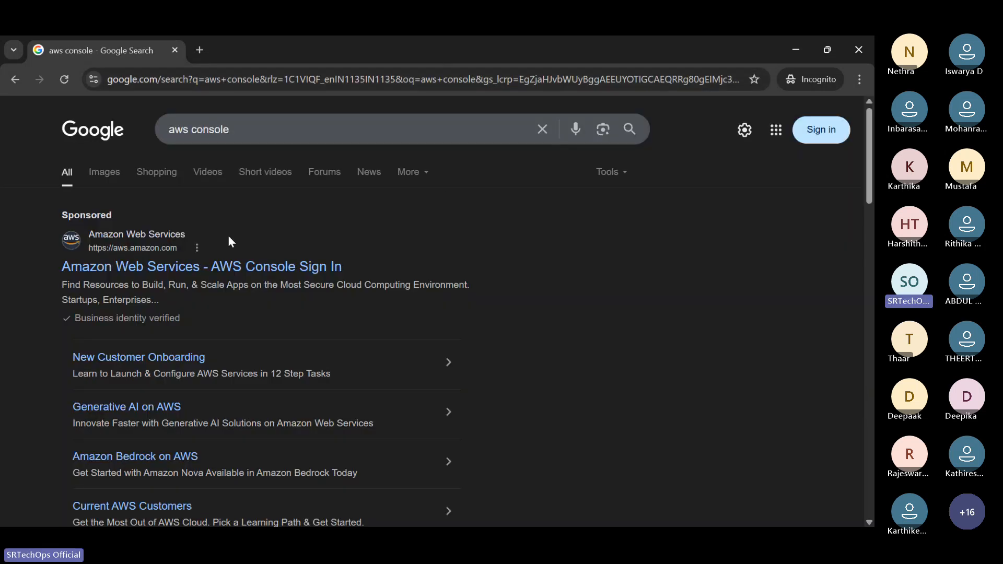
{"action": "left_click", "coordinate": [156, 266]}
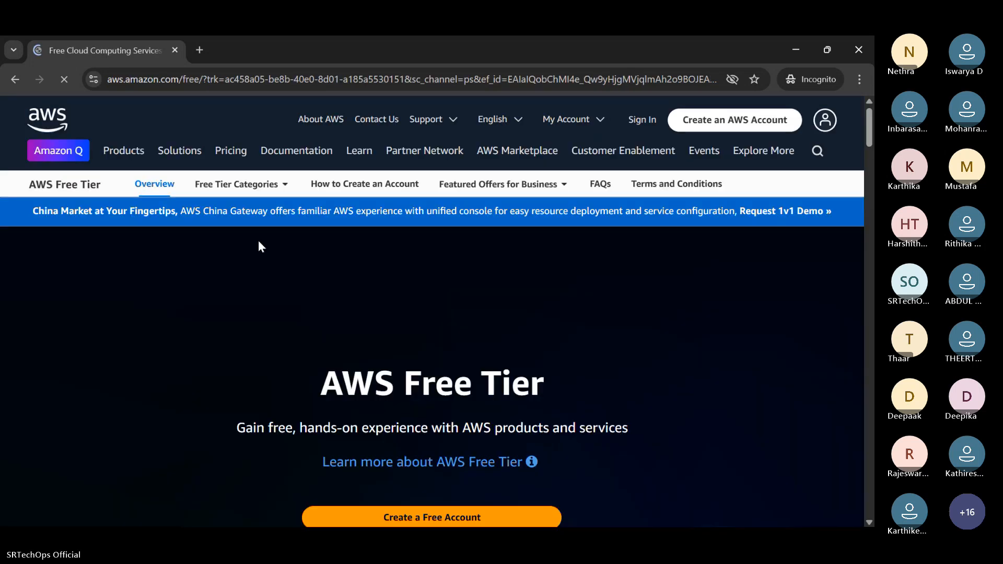
{"action": "left_click", "coordinate": [653, 123]}
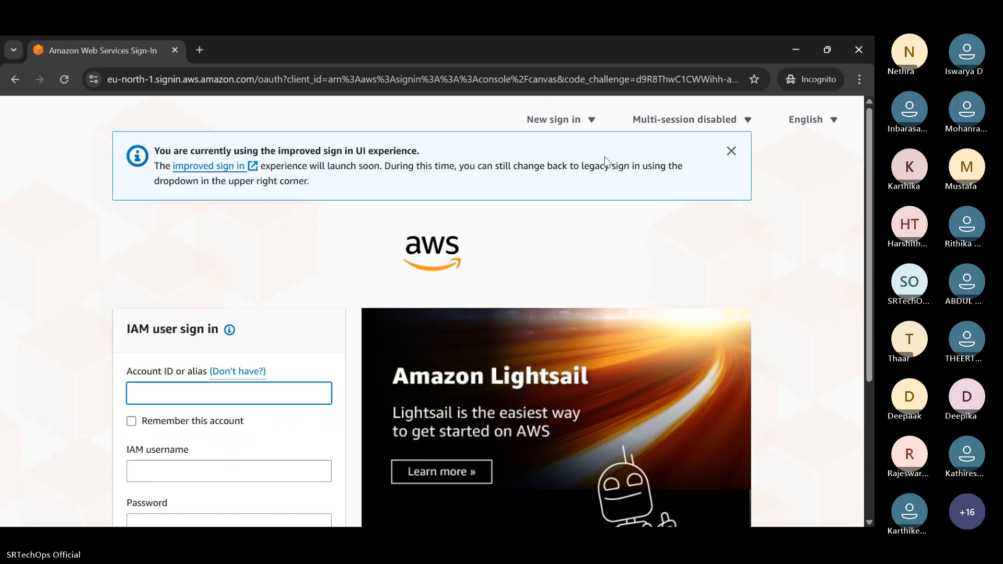
Switch to root sign-in and back to the IAM user form, inspect the Account ID field, then minimize.
{"action": "scroll", "coordinate": [262, 264], "scroll_direction": "down", "scroll_amount": 1}
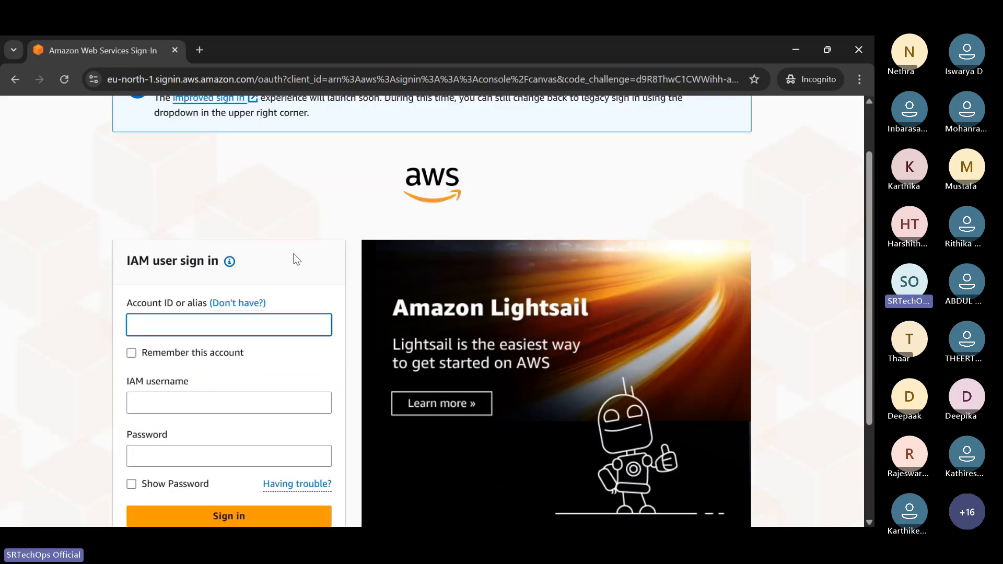
{"action": "scroll", "coordinate": [296, 259], "scroll_direction": "down", "scroll_amount": 2}
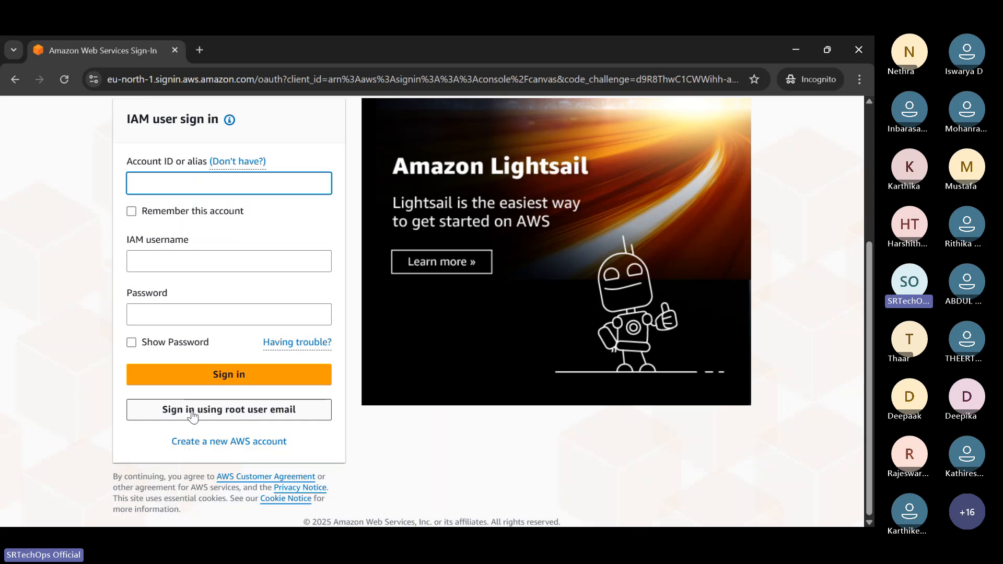
{"action": "left_click", "coordinate": [255, 409]}
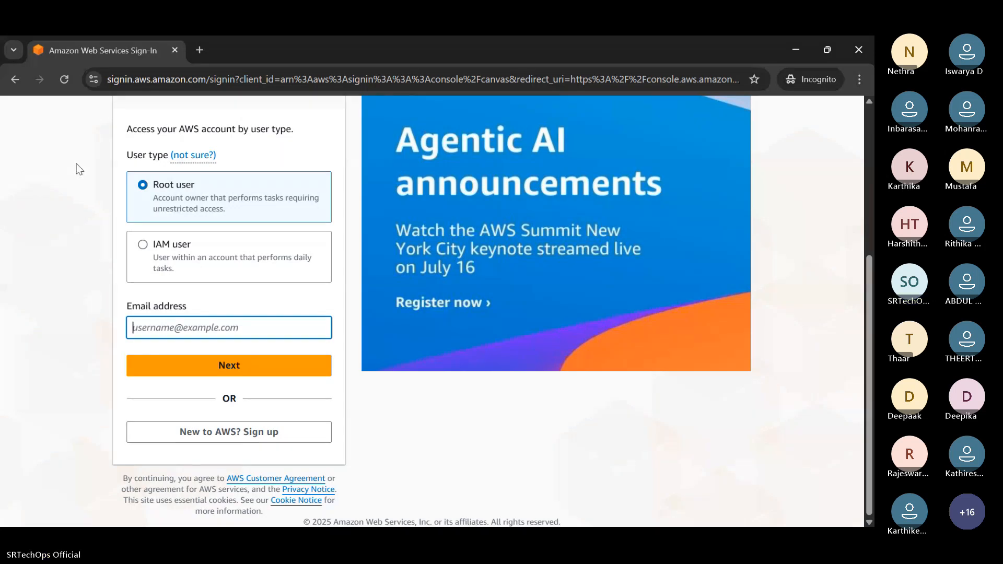
{"action": "left_click", "coordinate": [15, 79]}
{"action": "scroll", "coordinate": [219, 322], "scroll_direction": "down", "scroll_amount": 3}
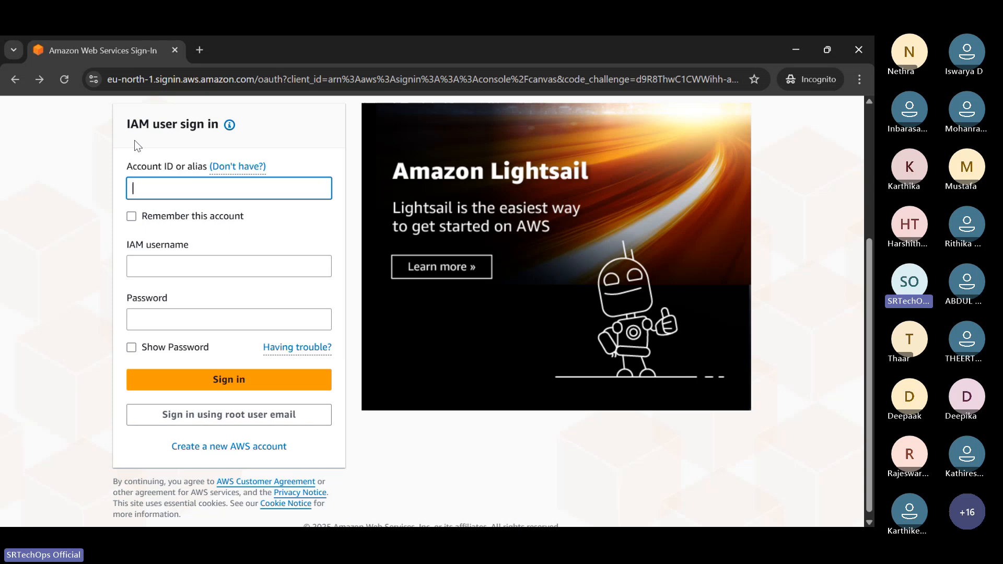
{"action": "left_click_drag", "start_coordinate": [130, 126], "coordinate": [209, 125]}
{"action": "left_click", "coordinate": [154, 197]}
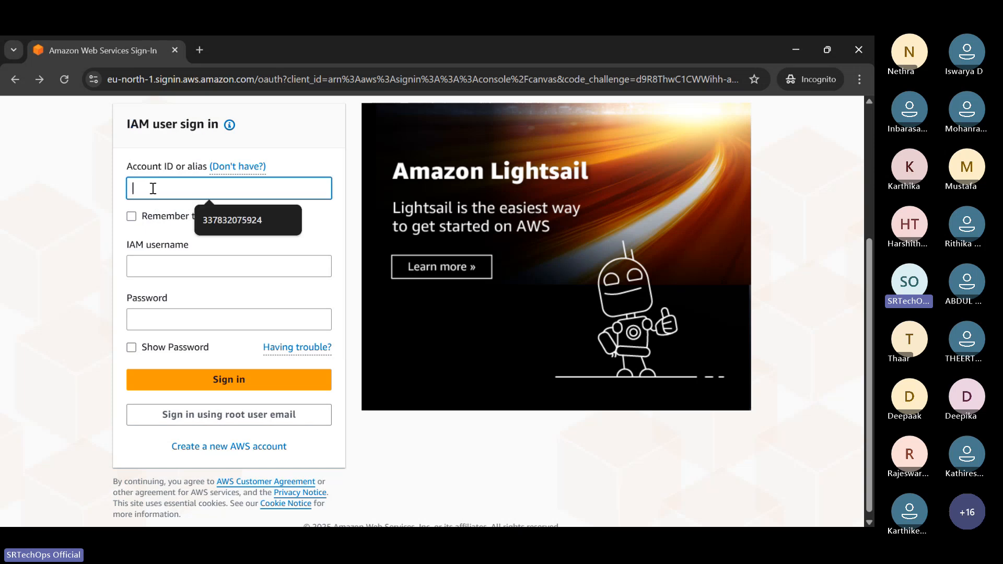
{"action": "left_click_drag", "start_coordinate": [127, 166], "coordinate": [207, 166]}
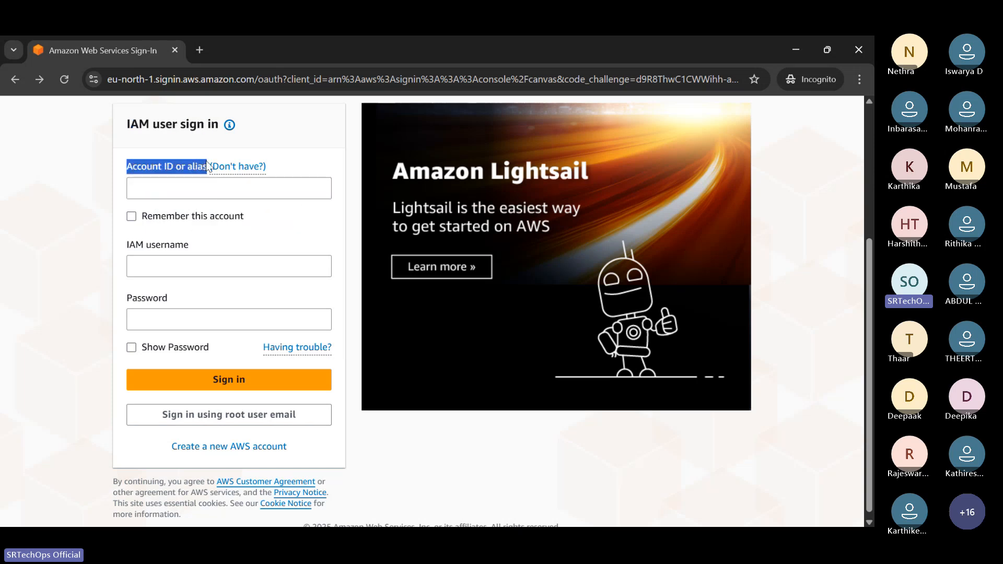
{"action": "left_click_drag", "start_coordinate": [128, 166], "coordinate": [208, 166]}
{"action": "left_click", "coordinate": [796, 50]}
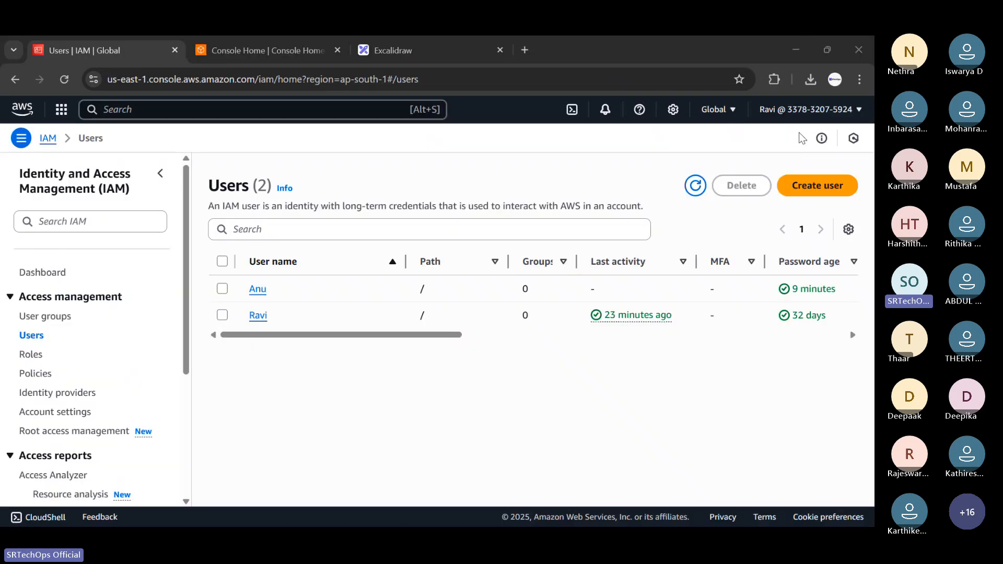
Copy the account ID from the account menu and compare it with the sign-in link in Notepad.
{"action": "left_click", "coordinate": [802, 109]}
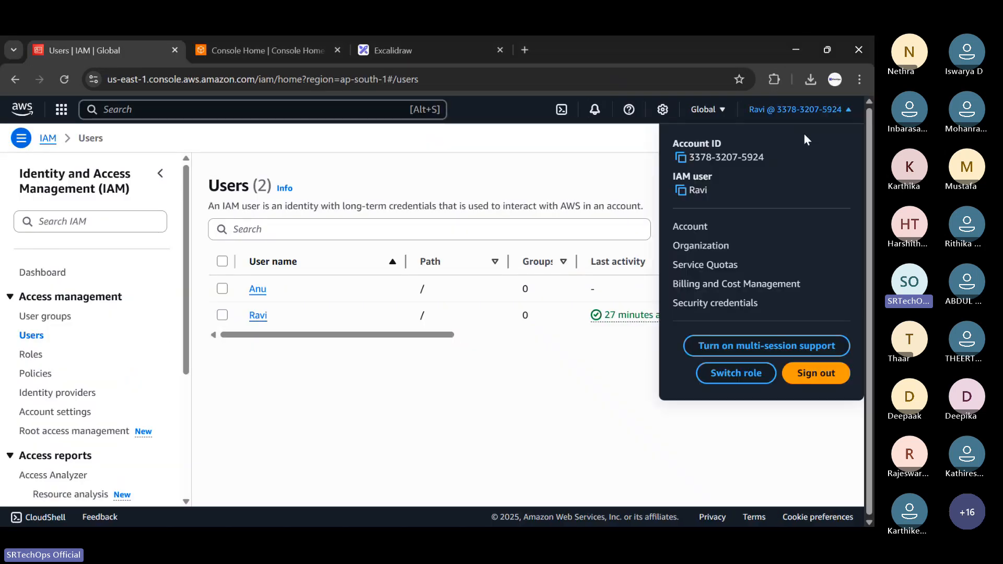
{"action": "left_click", "coordinate": [682, 158]}
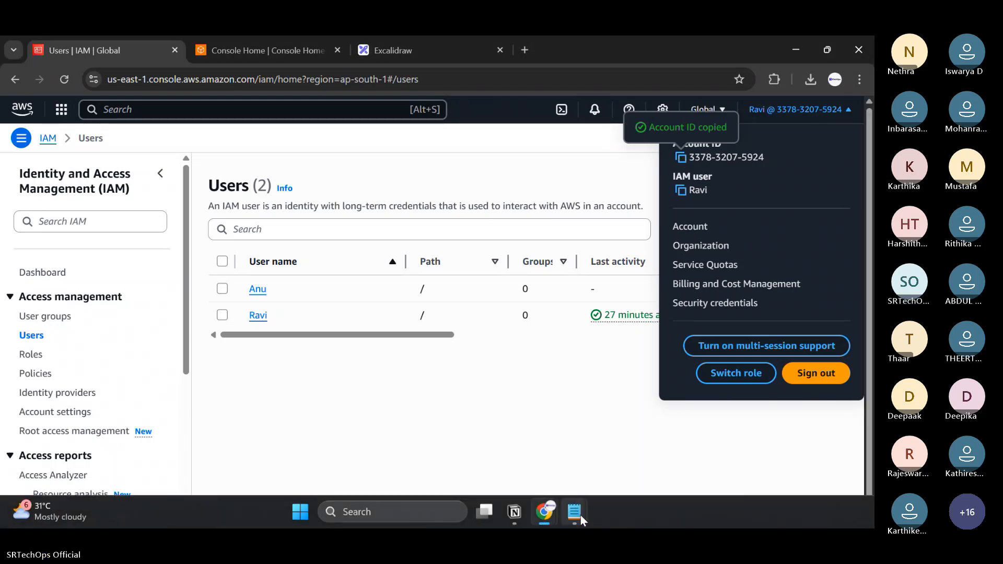
{"action": "left_click", "coordinate": [581, 515]}
{"action": "left_click", "coordinate": [645, 413]}
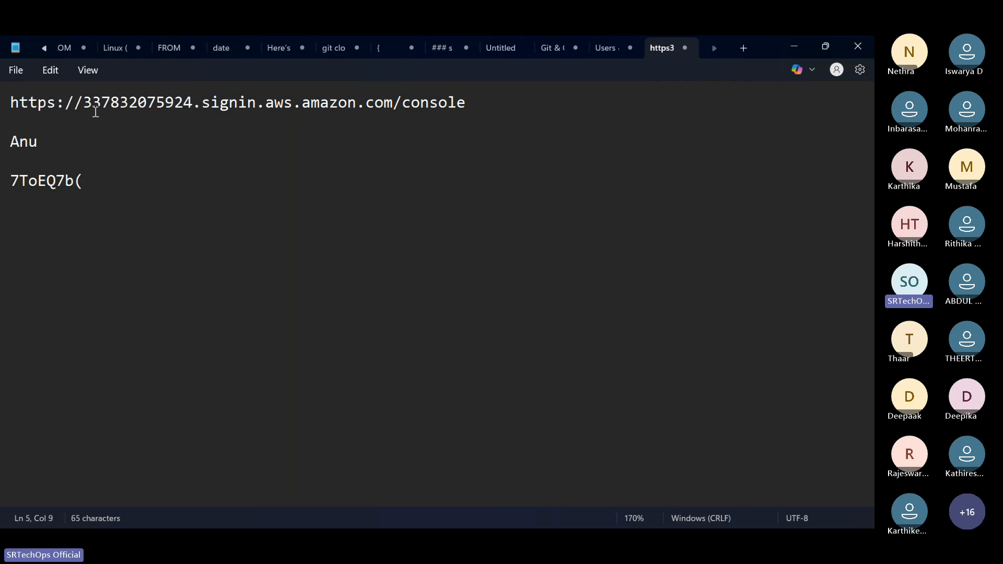
{"action": "left_click_drag", "start_coordinate": [83, 102], "coordinate": [194, 103]}
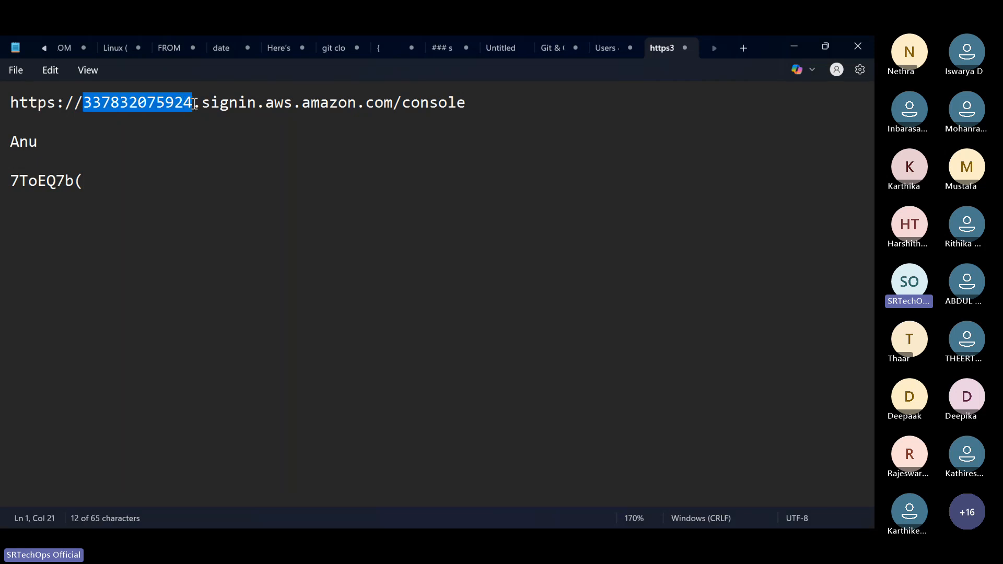
{"action": "left_click", "coordinate": [194, 103]}
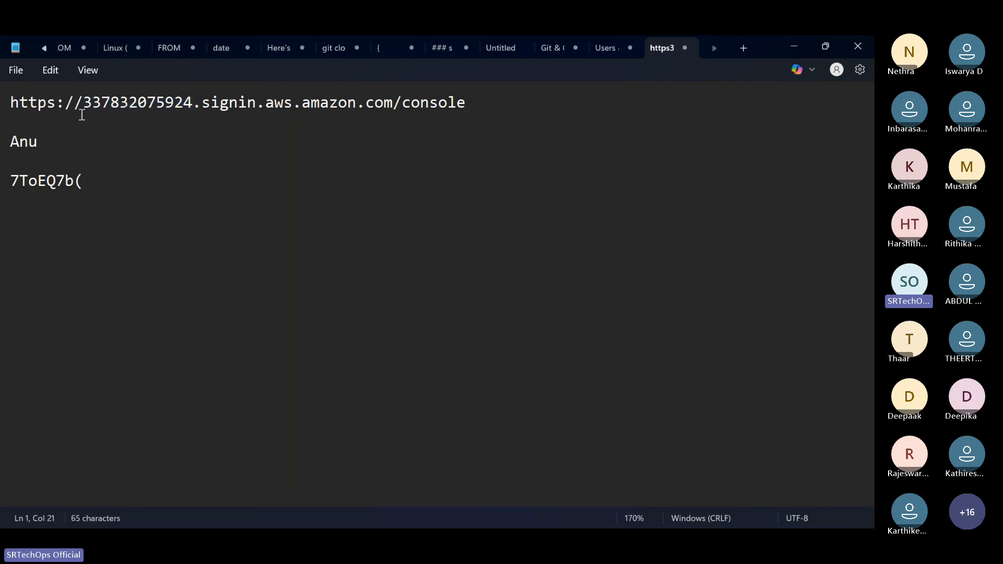
Select the saved sign-in link line, then return to Console Home and the incognito sign-in window.
{"action": "triple_click", "coordinate": [12, 103]}
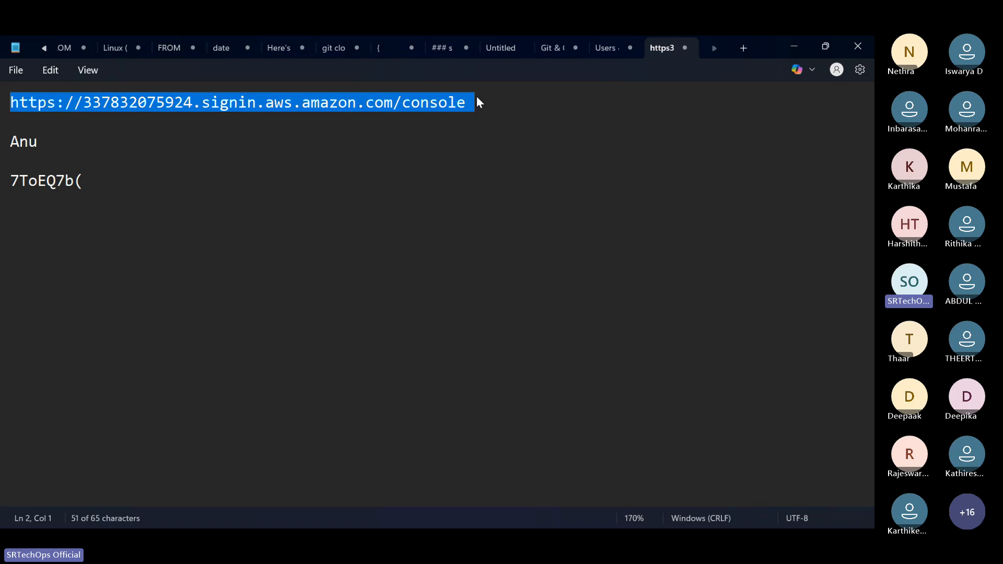
{"action": "left_click", "coordinate": [101, 124]}
{"action": "left_click_drag", "start_coordinate": [11, 102], "coordinate": [475, 85]}
{"action": "left_click", "coordinate": [465, 89]}
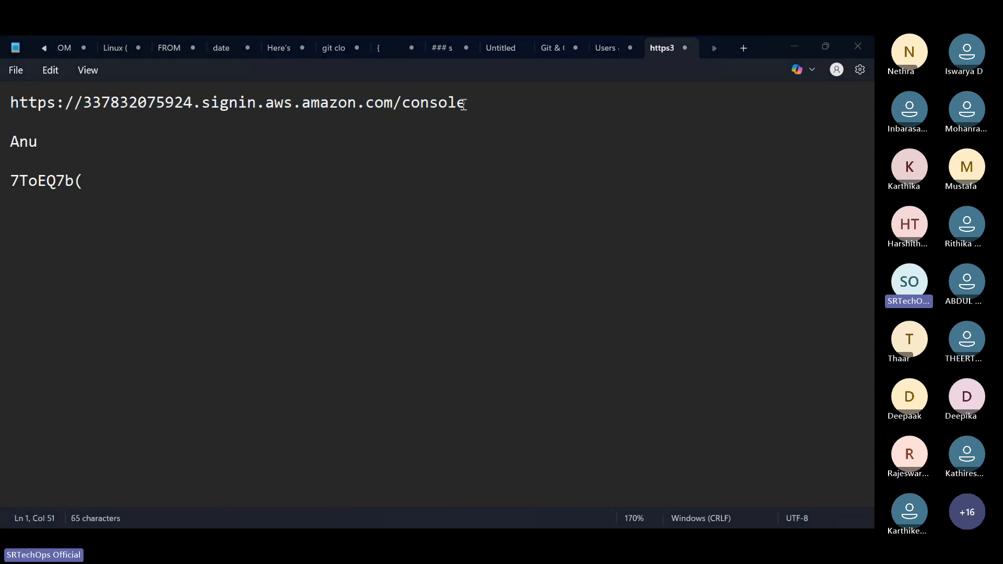
{"action": "key", "text": "alt+Tab"}
{"action": "left_click", "coordinate": [233, 46]}
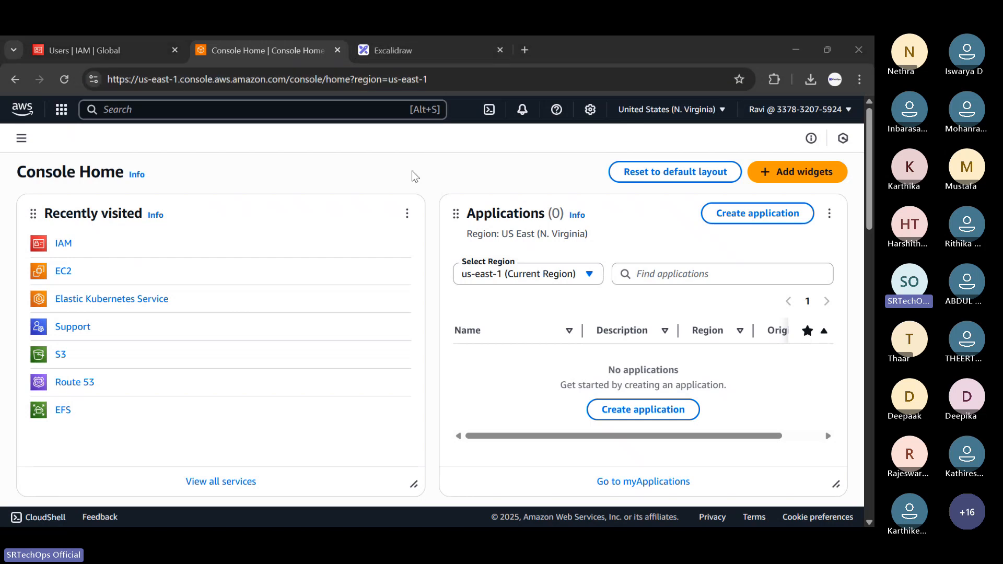
{"action": "key", "text": "alt+Tab"}
Open the pasted account sign-in link in a new incognito tab.
{"action": "left_click", "coordinate": [217, 190]}
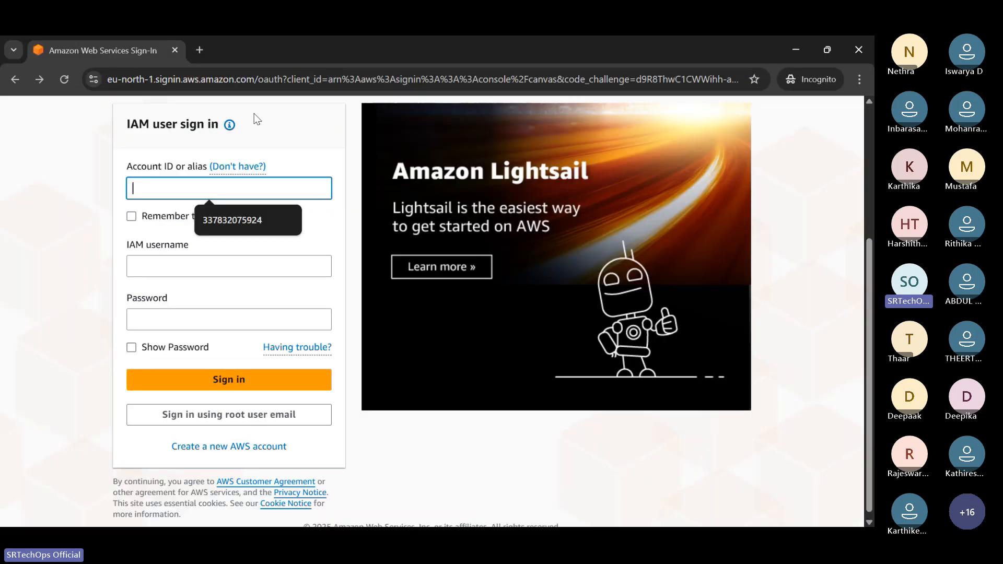
{"action": "left_click", "coordinate": [202, 52]}
{"action": "key", "text": "ctrl+v"}
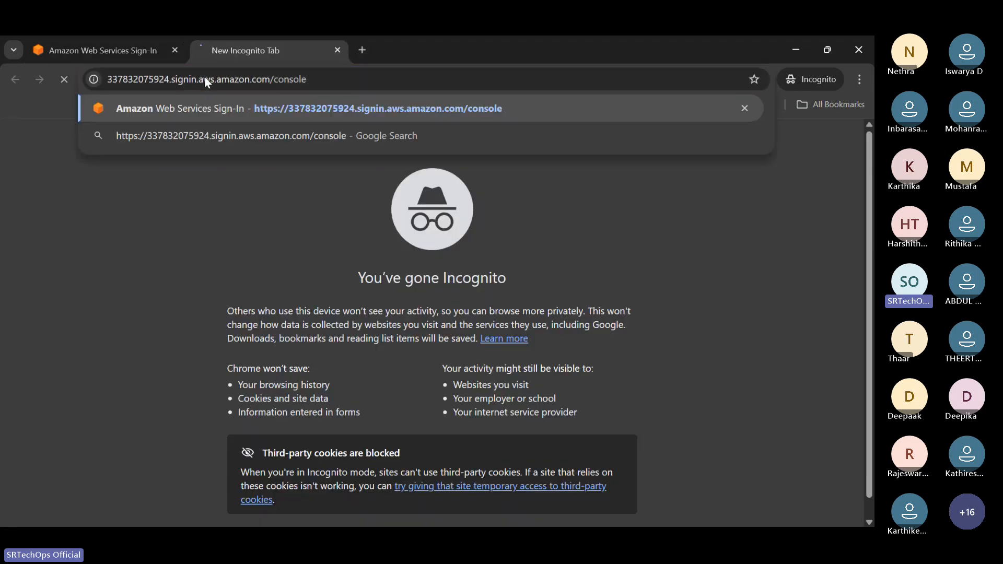
{"action": "key", "text": "Return"}
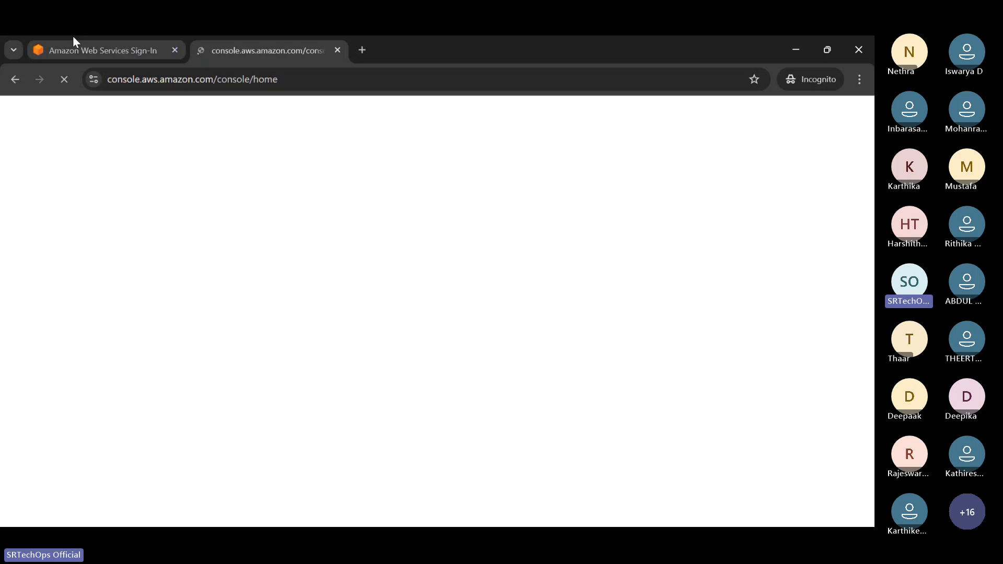
{"action": "left_click", "coordinate": [73, 41]}
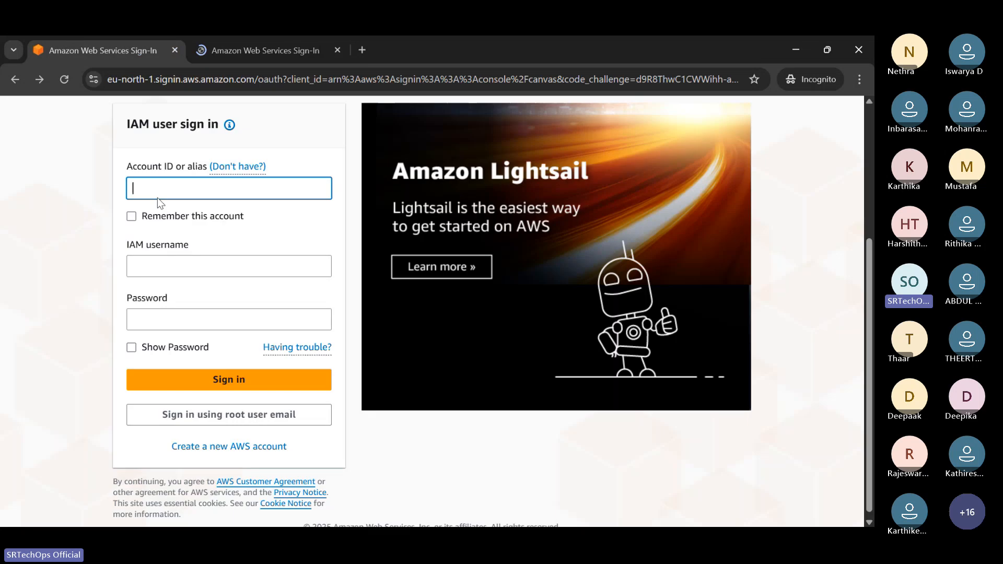
{"action": "left_click", "coordinate": [229, 51]}
Check the prefilled account ID on the IAM user sign-in form, then minimize the incognito window.
{"action": "left_click_drag", "start_coordinate": [215, 396], "coordinate": [80, 395]}
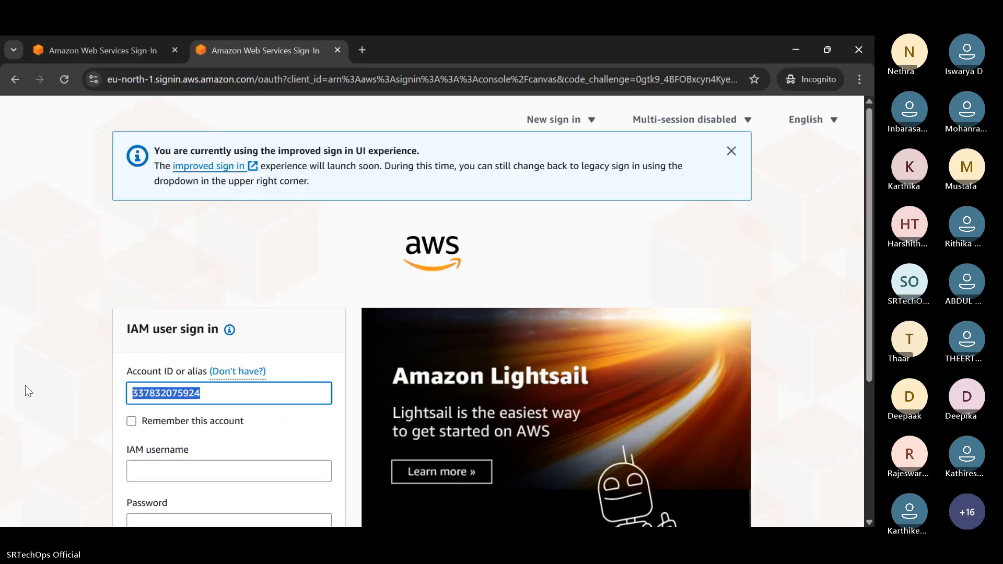
{"action": "left_click_drag", "start_coordinate": [239, 393], "coordinate": [80, 380]}
{"action": "left_click", "coordinate": [214, 391]}
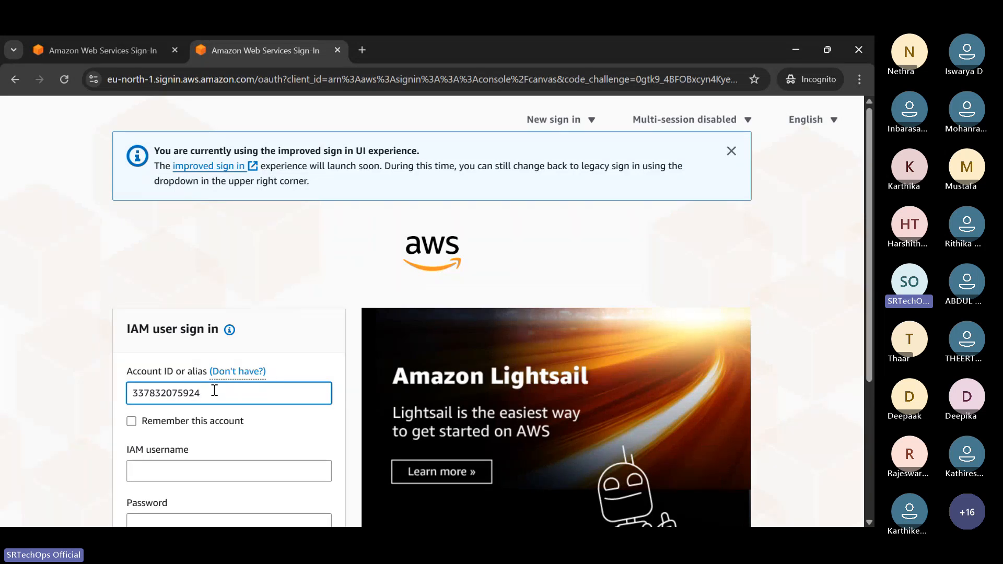
{"action": "scroll", "coordinate": [197, 385], "scroll_direction": "down", "scroll_amount": 2}
{"action": "left_click_drag", "start_coordinate": [239, 256], "coordinate": [139, 176]}
{"action": "left_click", "coordinate": [234, 260]}
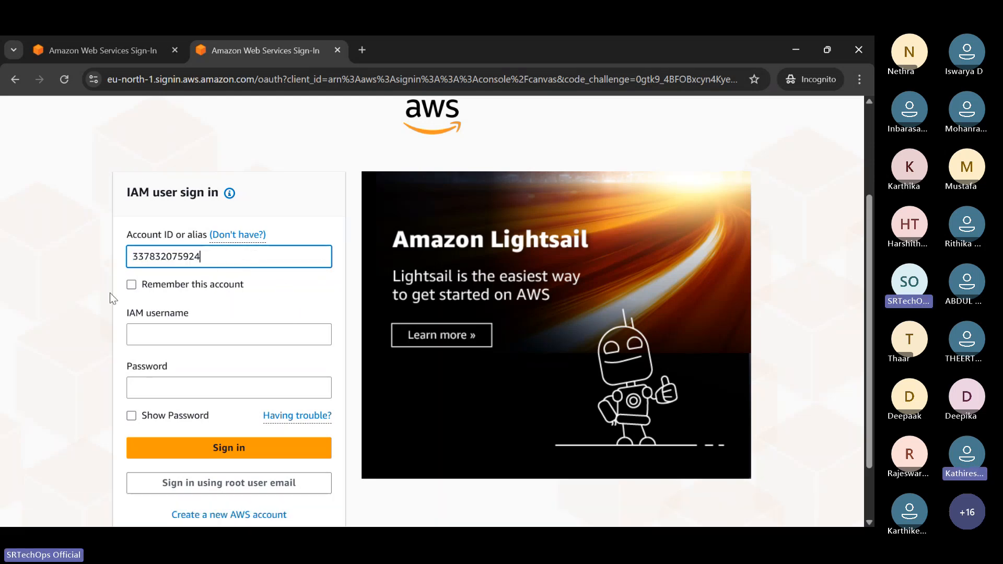
{"action": "left_click_drag", "start_coordinate": [208, 256], "coordinate": [123, 258]}
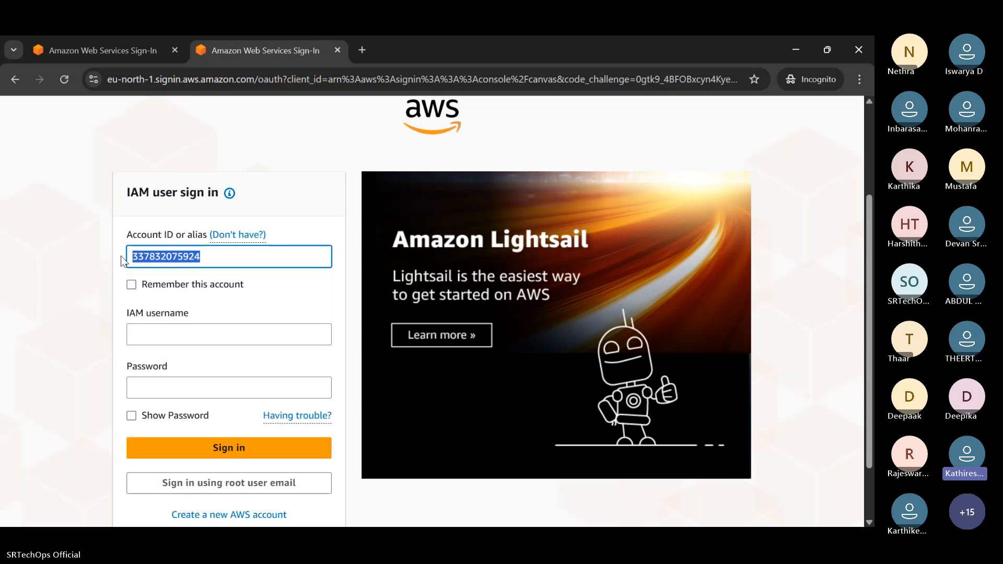
{"action": "left_click", "coordinate": [155, 147]}
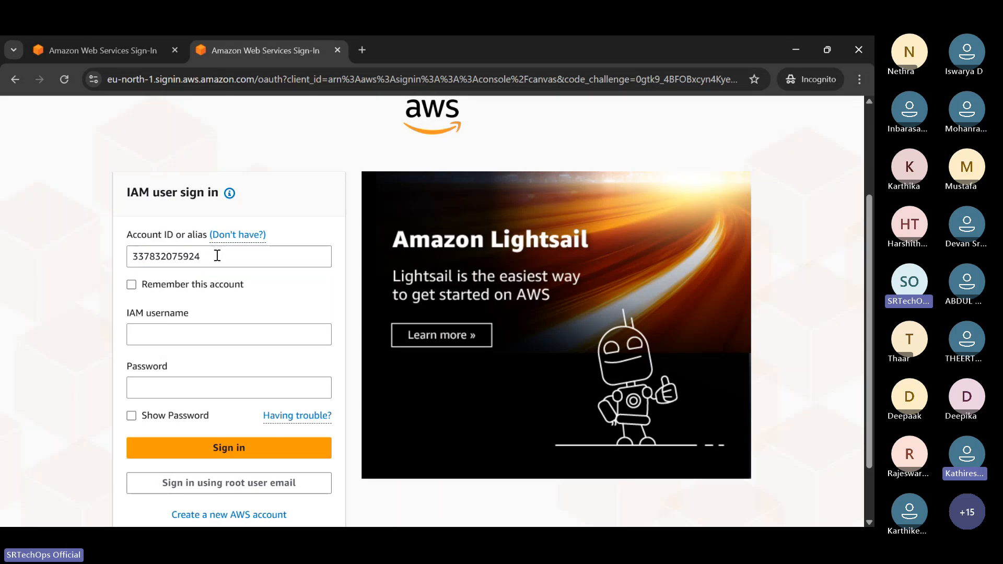
{"action": "left_click_drag", "start_coordinate": [217, 255], "coordinate": [120, 257]}
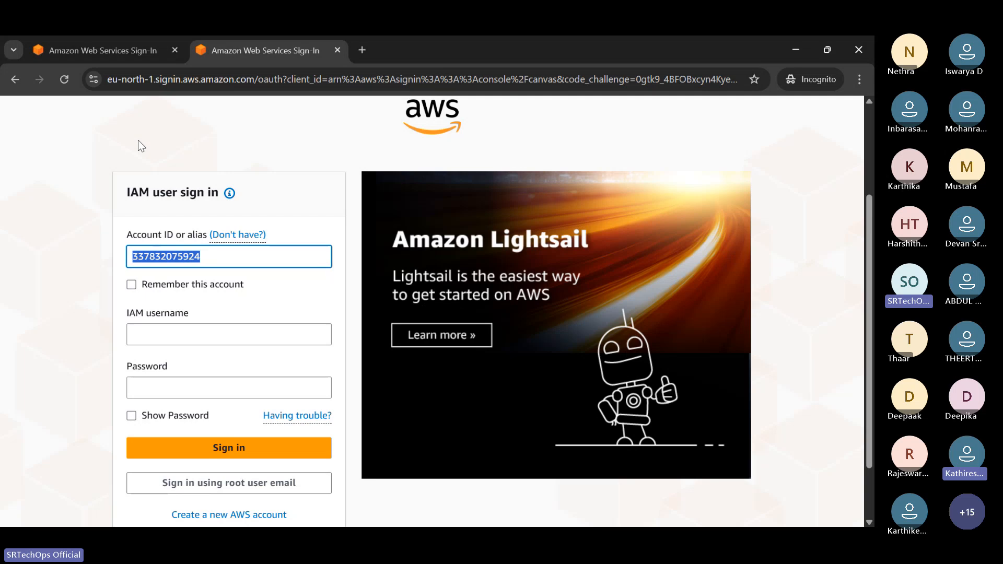
{"action": "left_click", "coordinate": [223, 254]}
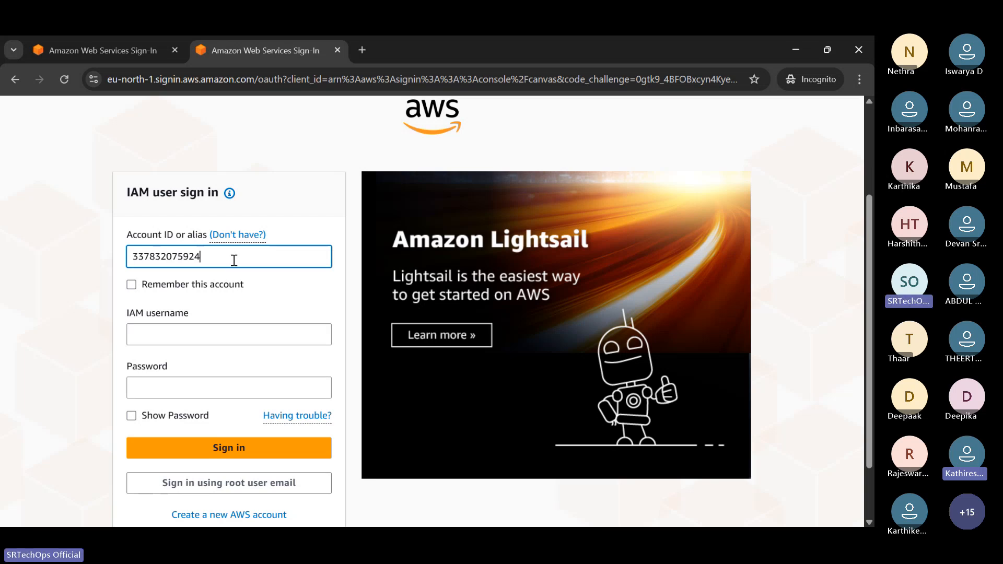
{"action": "left_click", "coordinate": [127, 38]}
{"action": "left_click", "coordinate": [826, 49]}
Minimize the incognito window and open Billing and Cost Management from the account menu.
{"action": "left_click", "coordinate": [784, 70]}
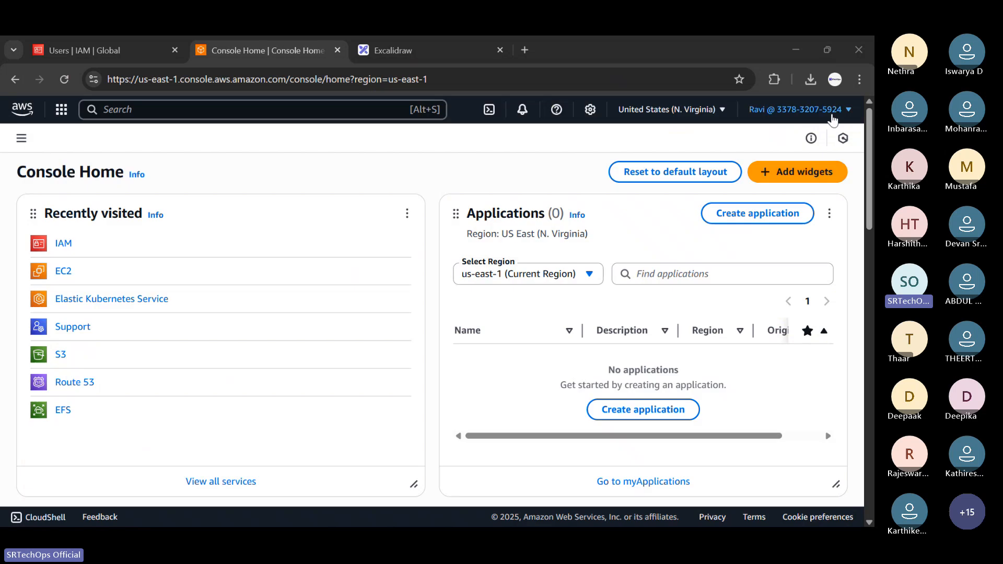
{"action": "left_click", "coordinate": [797, 110]}
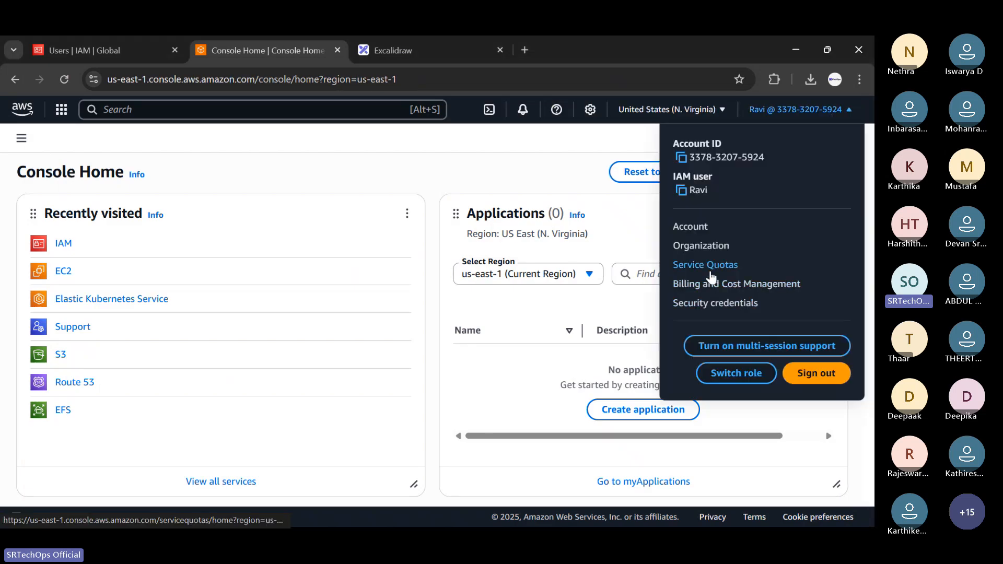
{"action": "left_click", "coordinate": [710, 284]}
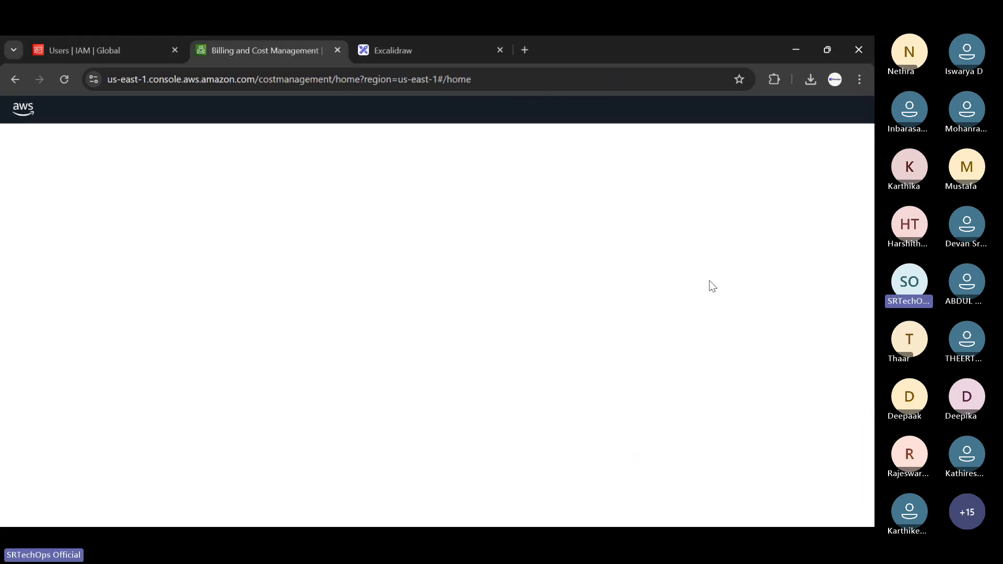
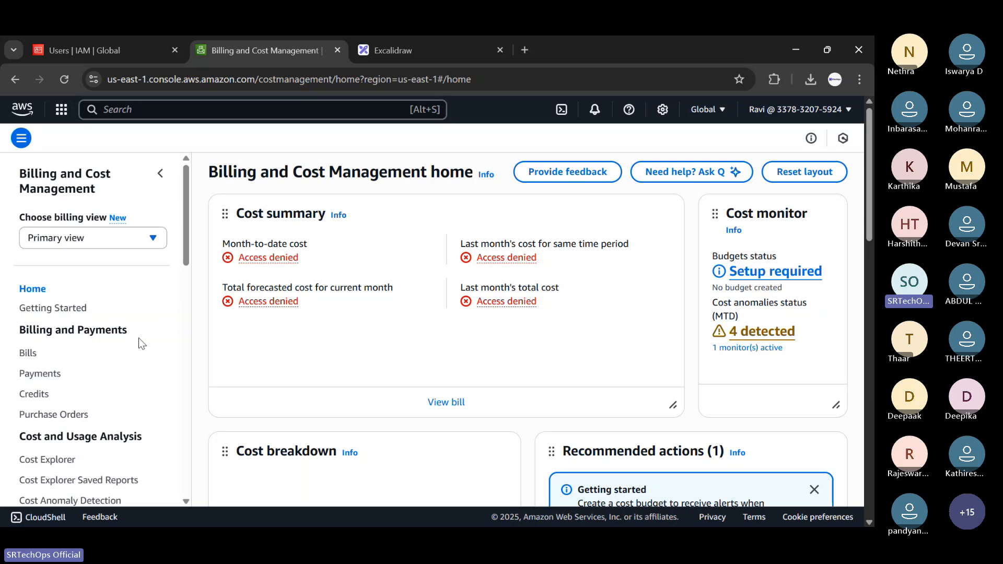
Fill in the account ID and the IAM username on the incognito sign-in form.
{"action": "scroll", "coordinate": [54, 380], "scroll_direction": "down", "scroll_amount": 8}
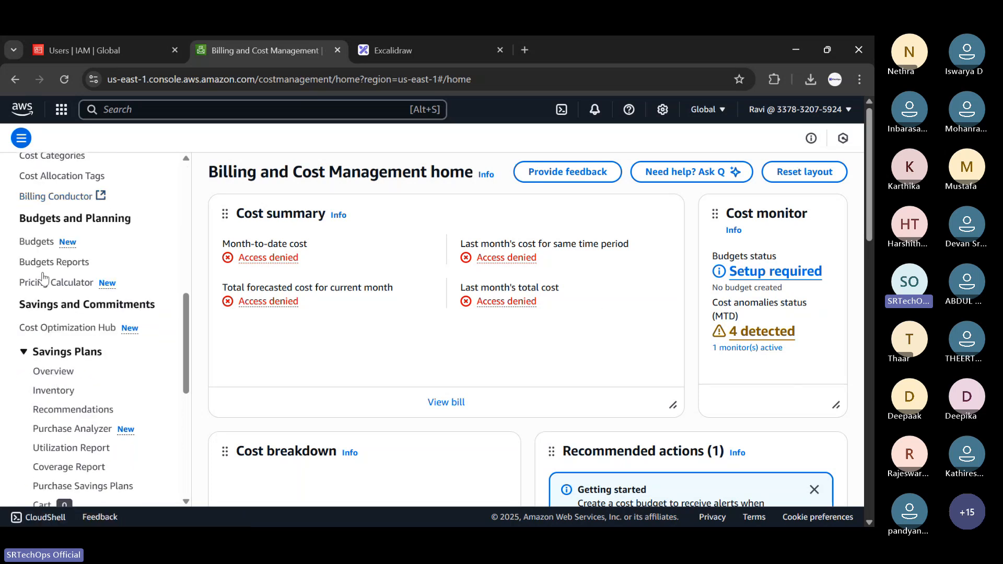
{"action": "scroll", "coordinate": [42, 271], "scroll_direction": "down", "scroll_amount": 3}
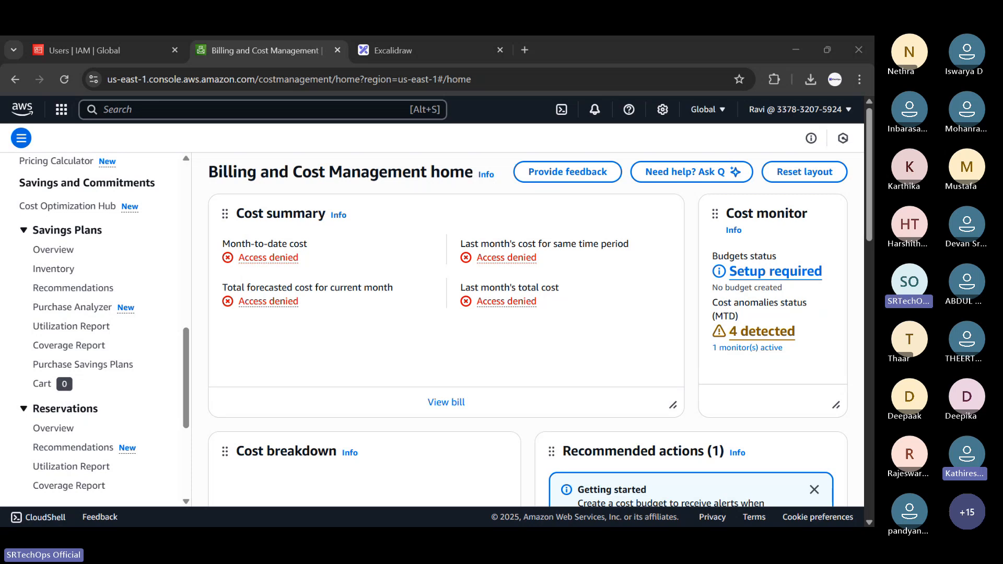
{"action": "key", "text": "alt+Tab"}
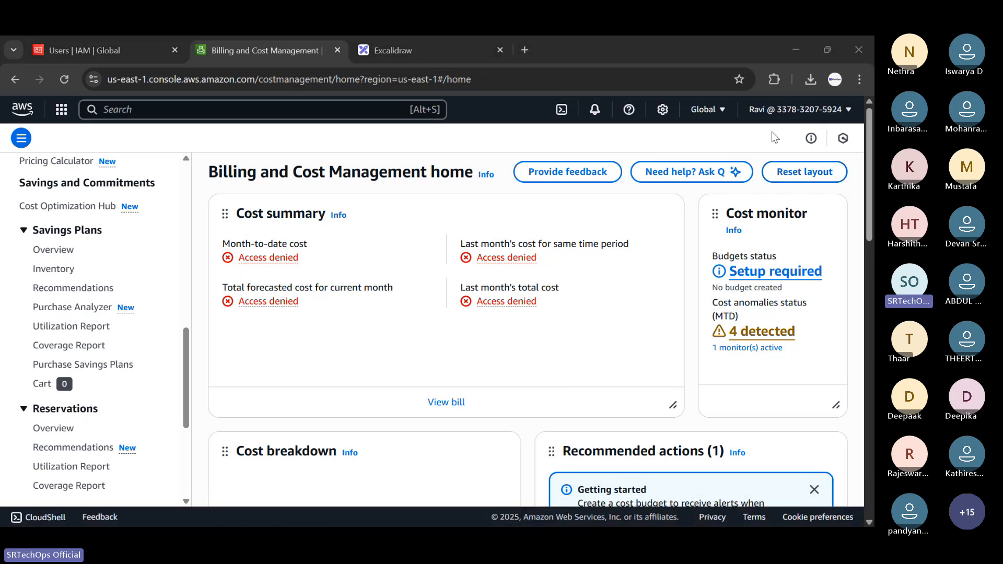
{"action": "key", "text": "alt+Tab"}
{"action": "left_click", "coordinate": [144, 187]}
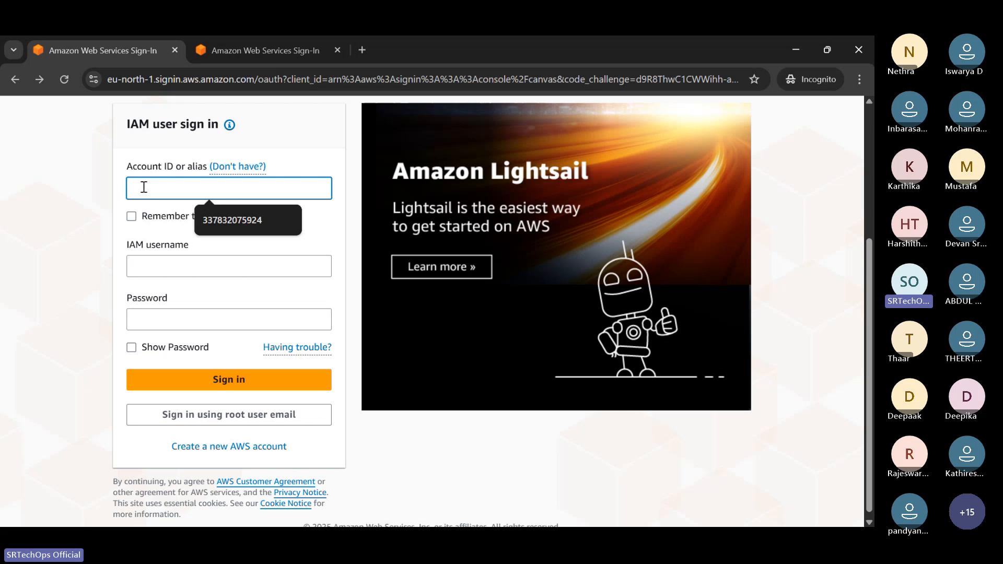
{"action": "left_click", "coordinate": [257, 39]}
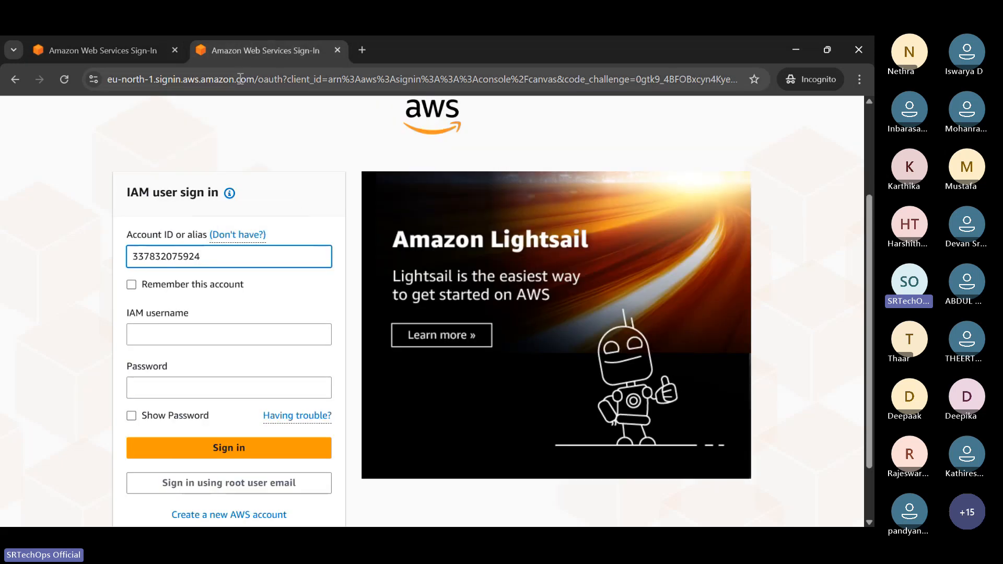
{"action": "left_click_drag", "start_coordinate": [215, 255], "coordinate": [123, 265]}
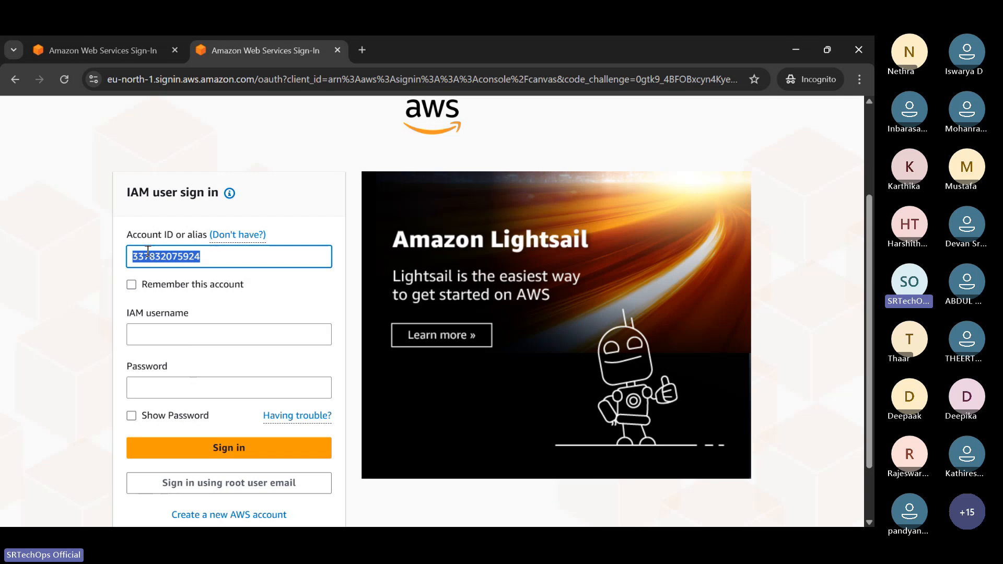
{"action": "left_click", "coordinate": [163, 342]}
{"action": "type", "text": "anu"}
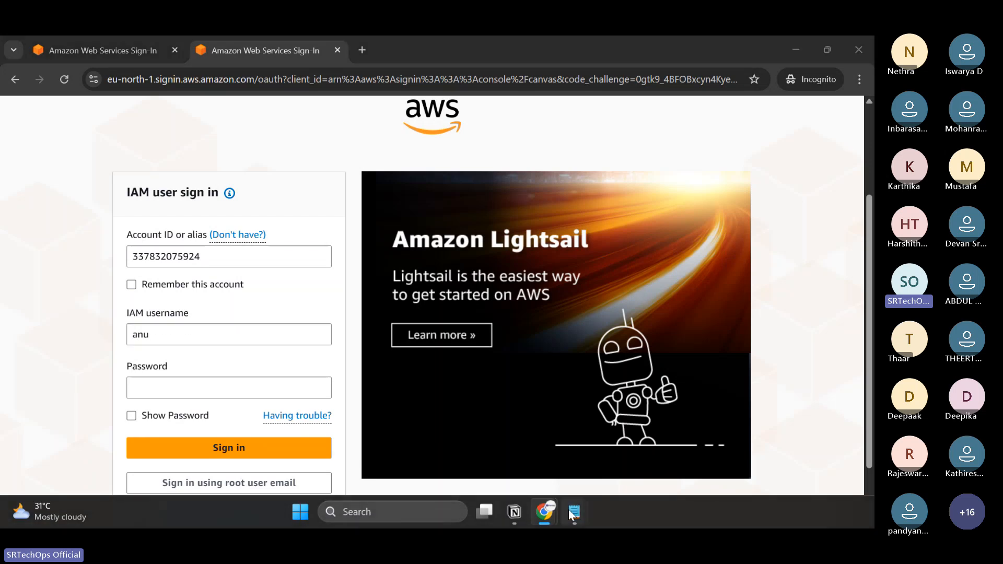
Copy the password from Notepad into the Password field and sign in.
{"action": "mouse_move", "coordinate": [574, 512]}
{"action": "left_click", "coordinate": [617, 429]}
{"action": "left_click_drag", "start_coordinate": [84, 180], "coordinate": [2, 184]}
{"action": "key", "text": "ctrl+c"}
{"action": "key", "text": "alt+Tab"}
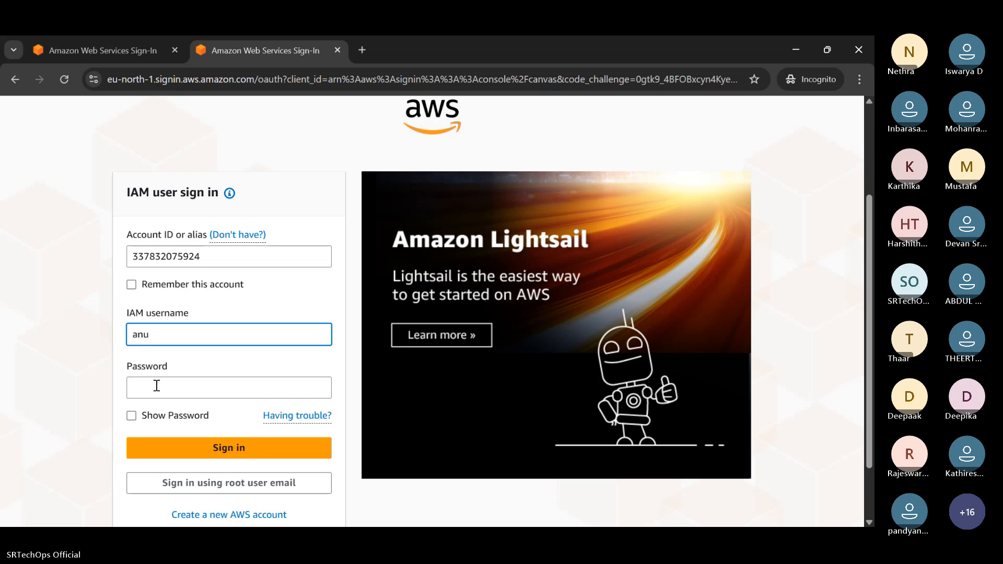
{"action": "left_click", "coordinate": [156, 387]}
{"action": "key", "text": "ctrl+v"}
{"action": "left_click", "coordinate": [202, 454]}
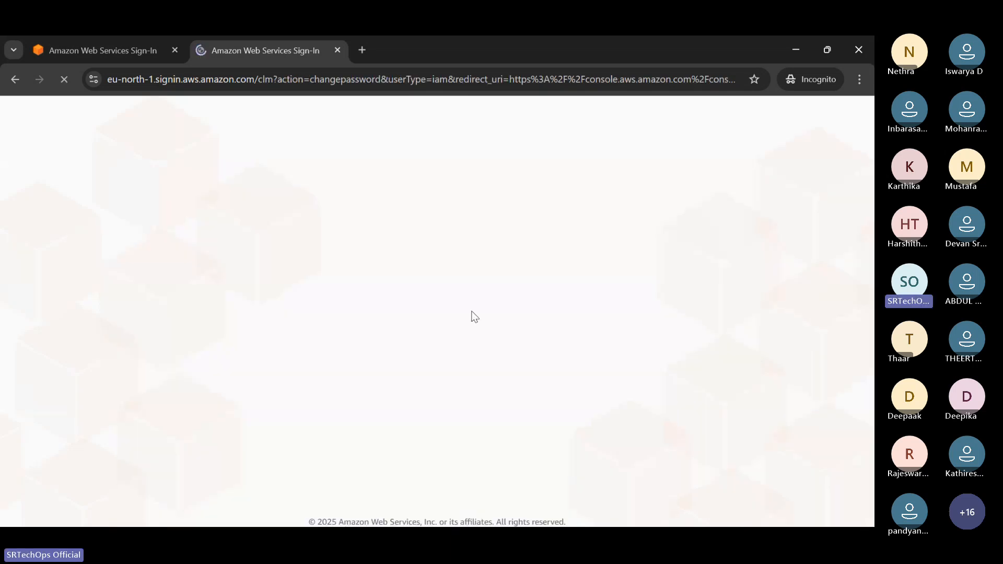
Paste the old password, enter and confirm a new password, then continue to Console Home.
{"action": "scroll", "coordinate": [452, 335], "scroll_direction": "down", "scroll_amount": 4}
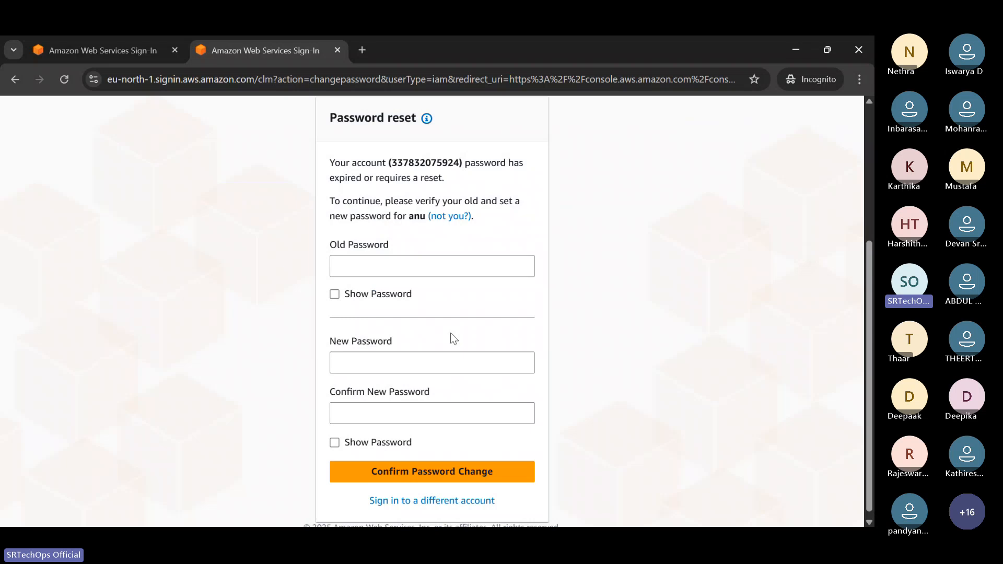
{"action": "left_click", "coordinate": [390, 272]}
{"action": "key", "text": "ctrl+v"}
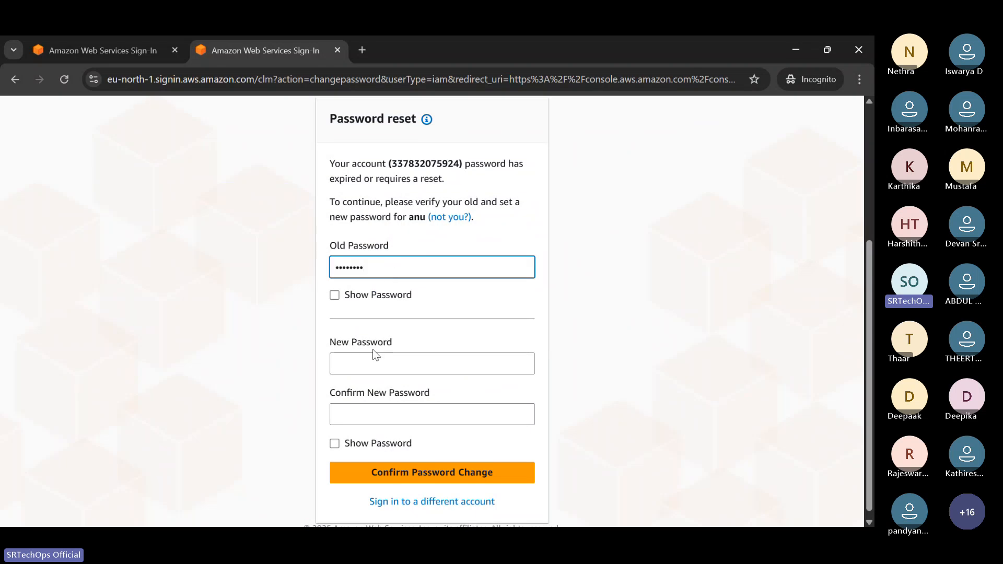
{"action": "left_click", "coordinate": [371, 362]}
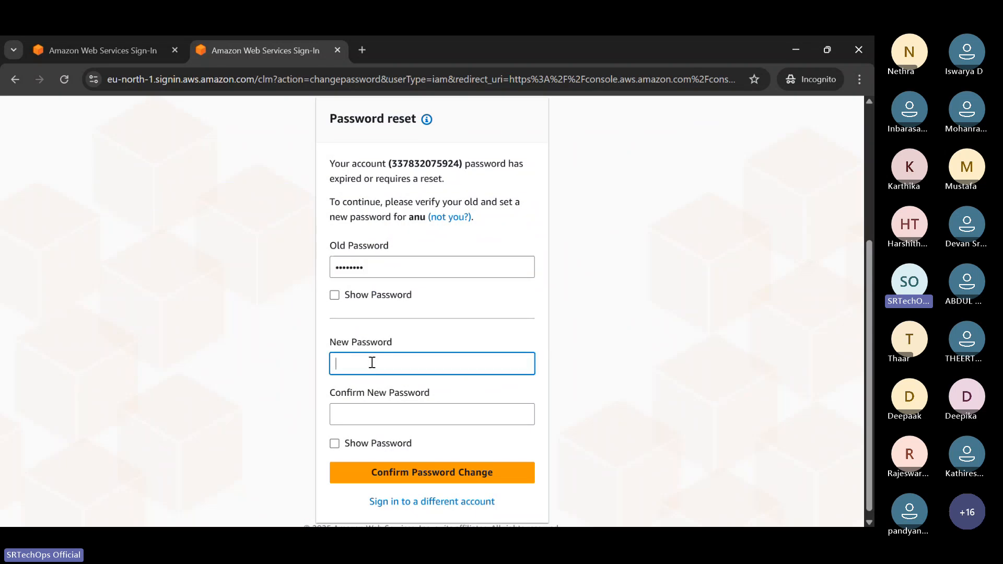
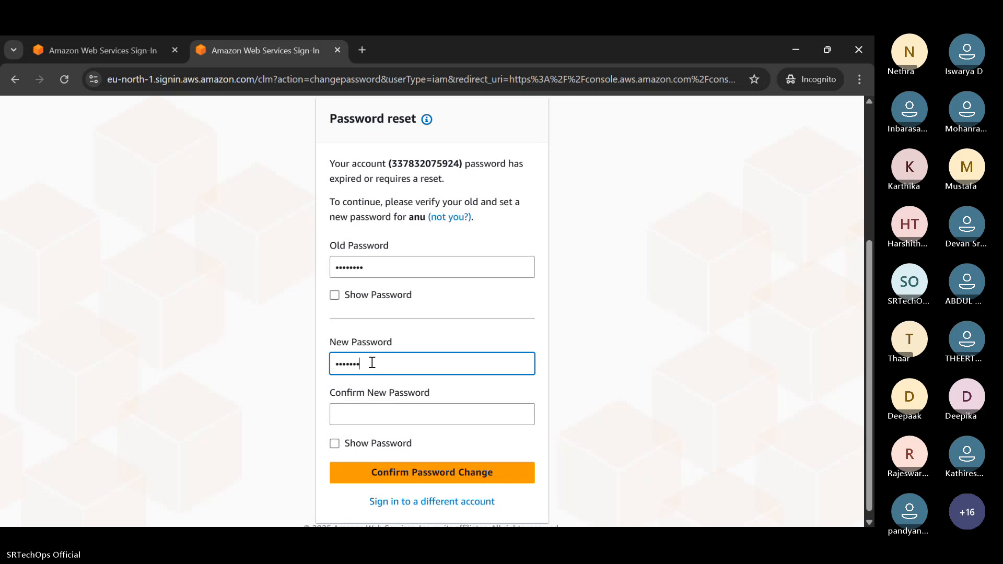
{"action": "left_click", "coordinate": [362, 414]}
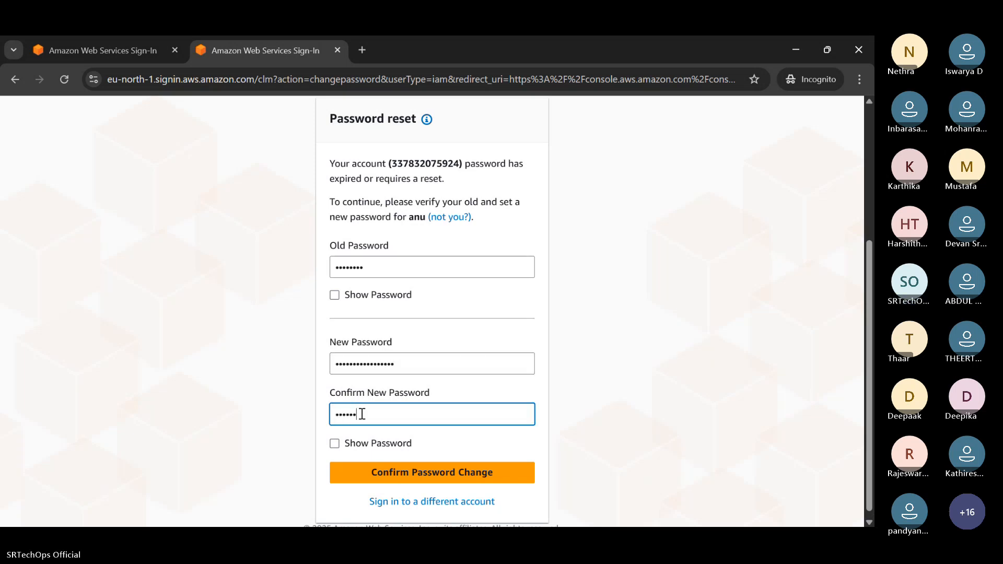
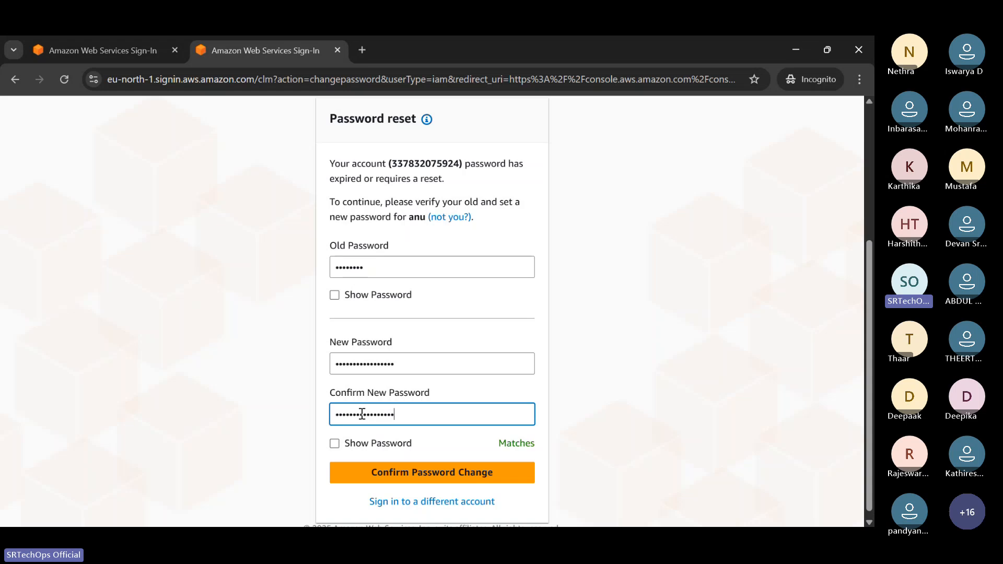
{"action": "left_click", "coordinate": [412, 472]}
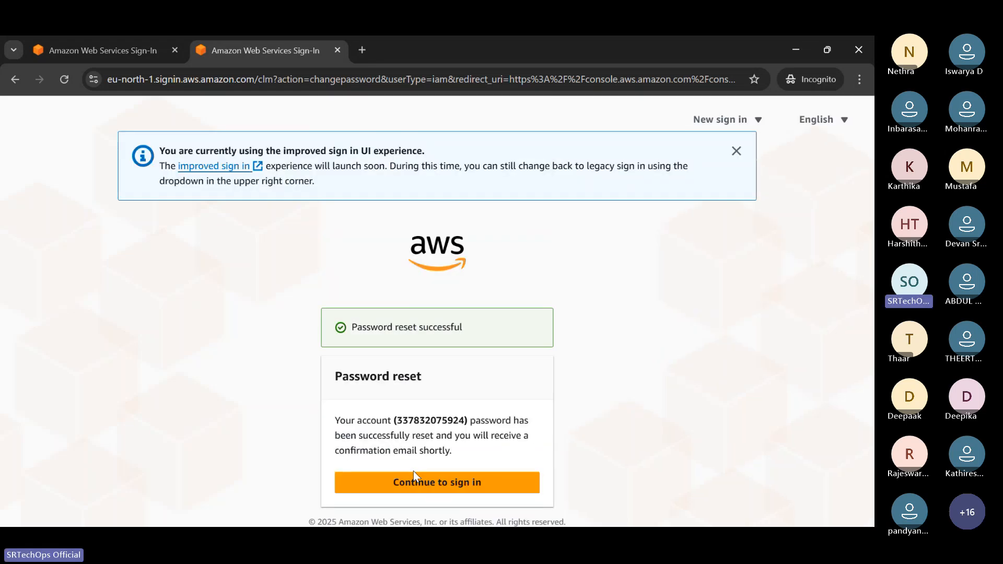
{"action": "left_click", "coordinate": [431, 482]}
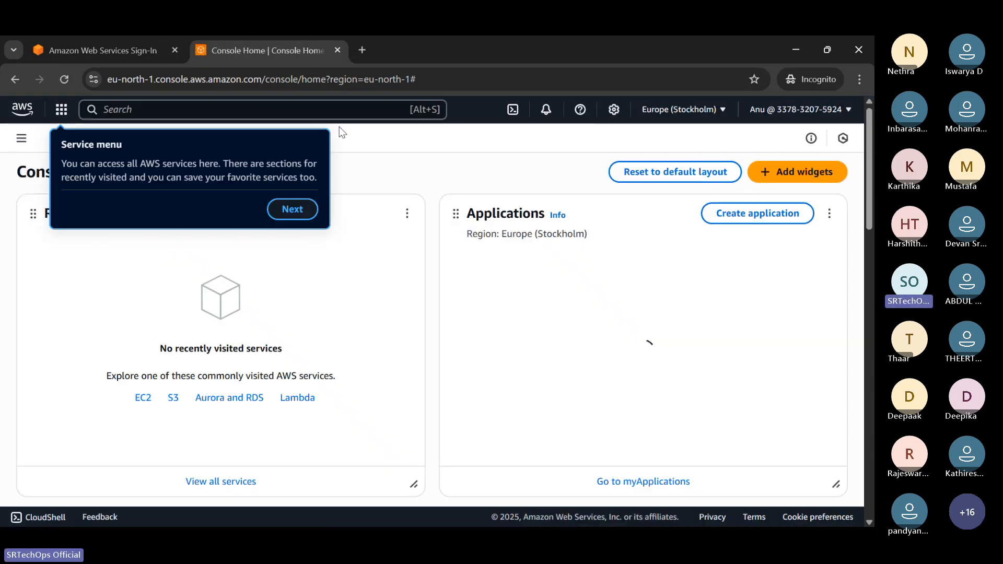
Skip through the welcome tour, go to S3 and start a new bucket.
{"action": "left_click", "coordinate": [296, 210]}
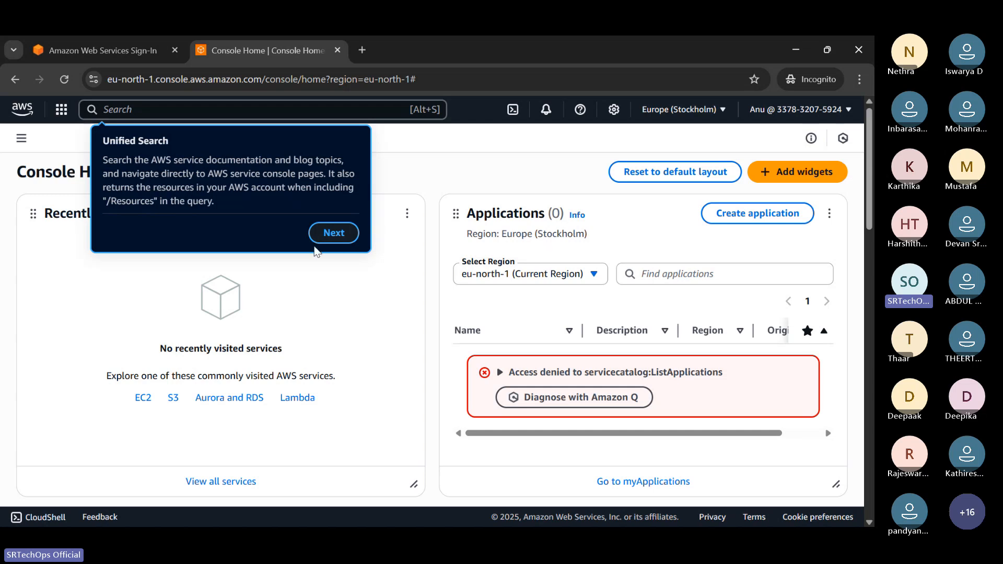
{"action": "left_click", "coordinate": [344, 233]}
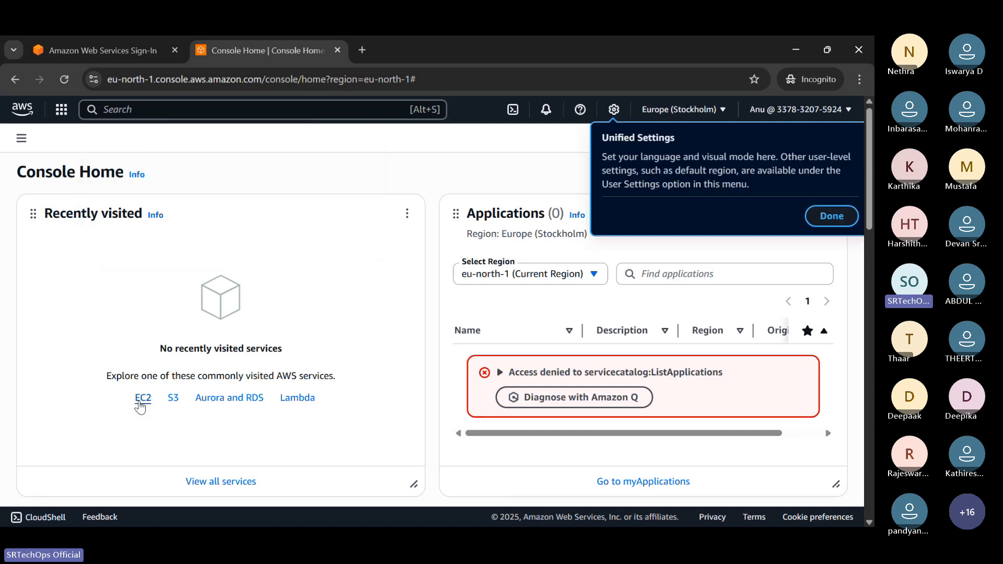
{"action": "left_click", "coordinate": [174, 400]}
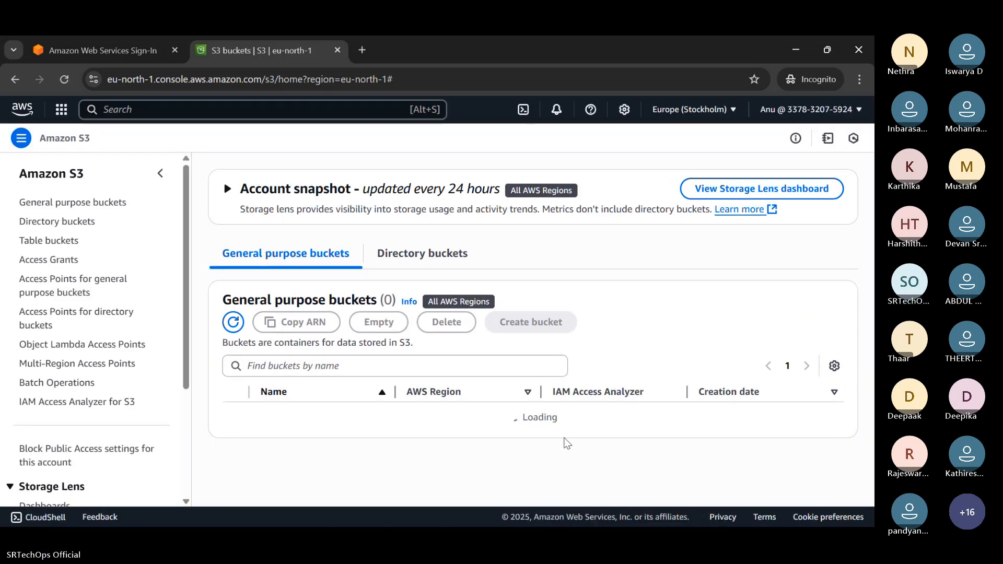
{"action": "scroll", "coordinate": [574, 428], "scroll_direction": "down", "scroll_amount": 3}
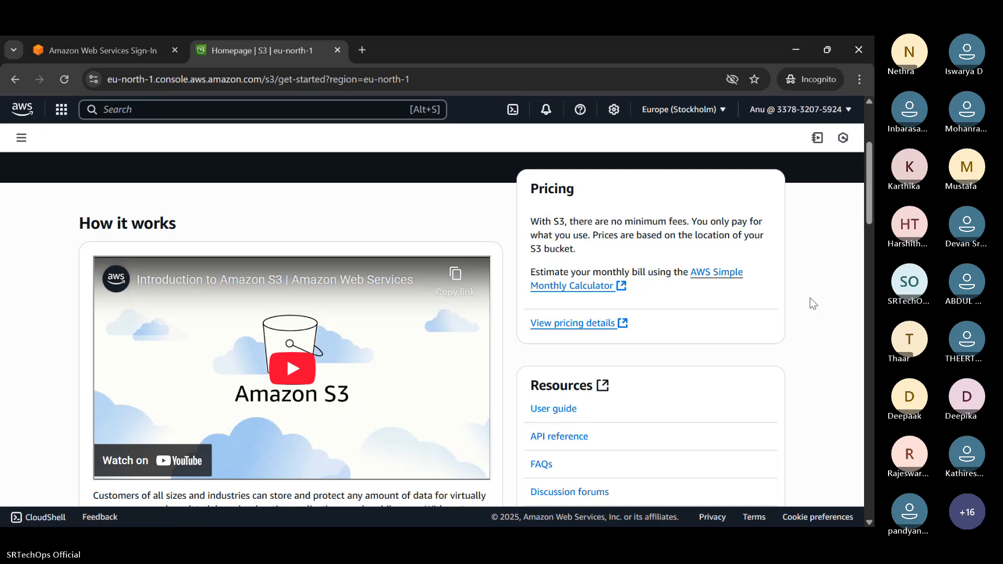
{"action": "scroll", "coordinate": [731, 292], "scroll_direction": "up", "scroll_amount": 3}
{"action": "left_click", "coordinate": [573, 297]}
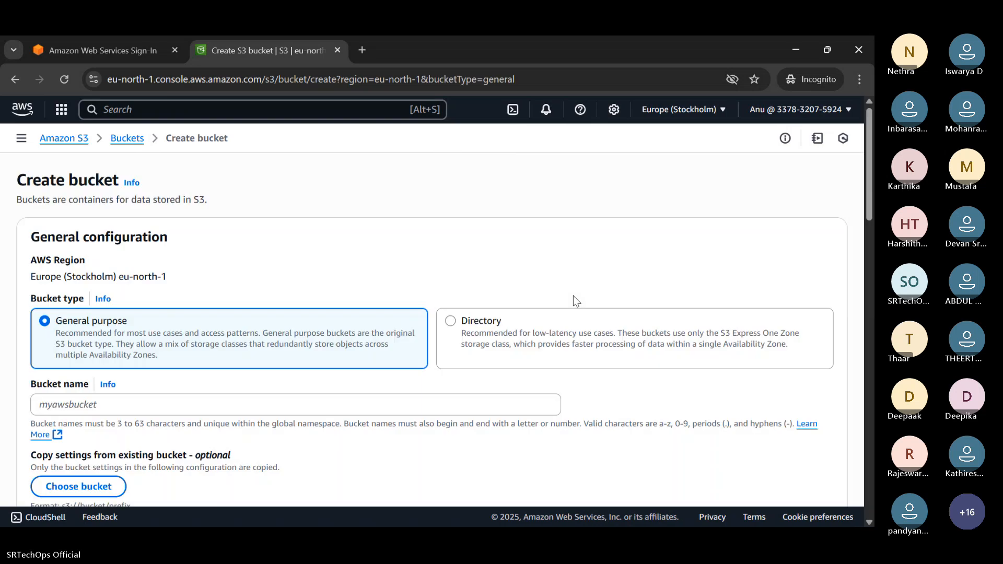
Name the bucket srtechops838430495 and try to create it.
{"action": "scroll", "coordinate": [260, 336], "scroll_direction": "down", "scroll_amount": 2}
{"action": "left_click", "coordinate": [259, 336]}
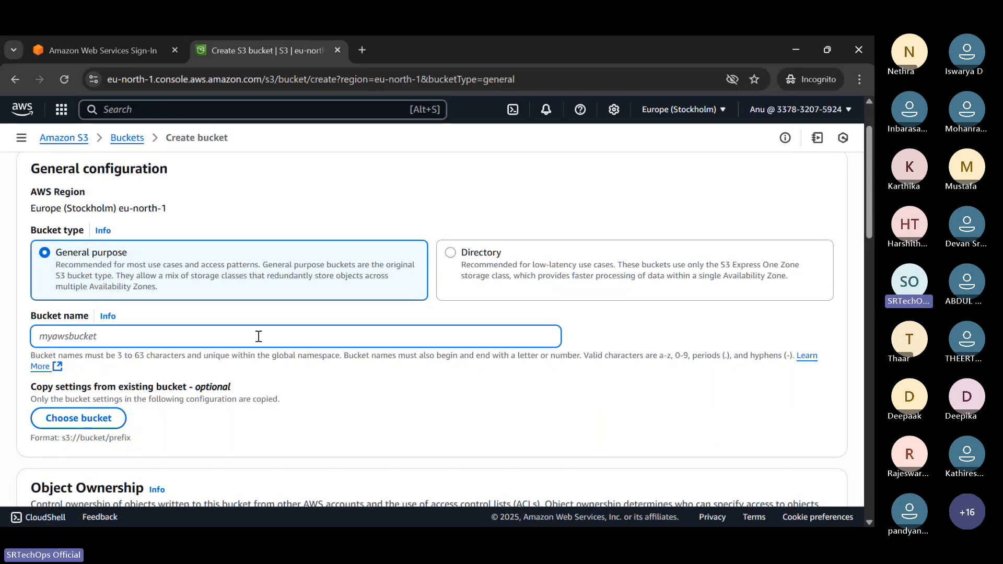
{"action": "type", "text": "srtechops"}
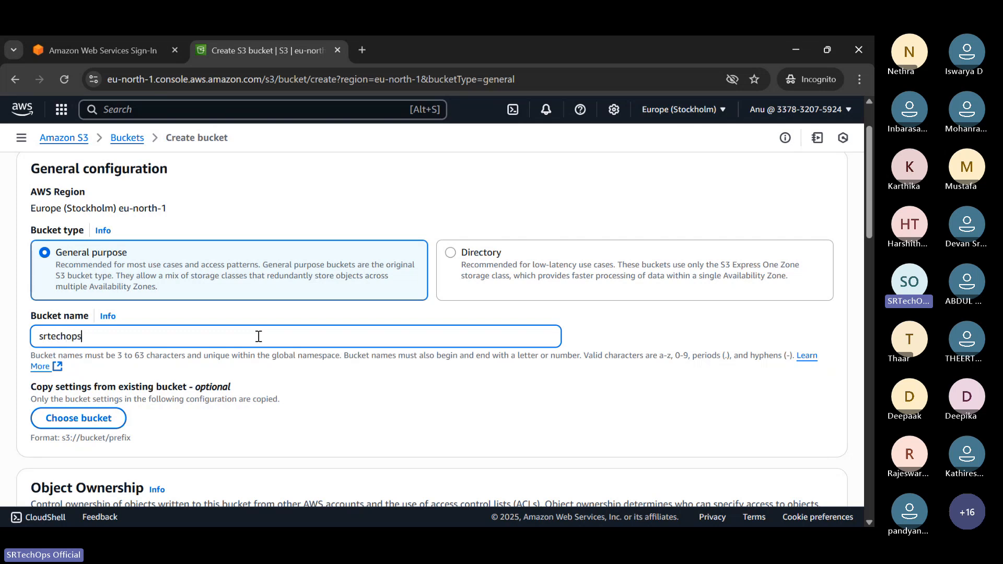
{"action": "type", "text": "83843049-903"}
{"action": "key", "text": "BackSpace"}
{"action": "key", "text": "BackSpace"}
{"action": "key", "text": "BackSpace"}
{"action": "key", "text": "BackSpace"}
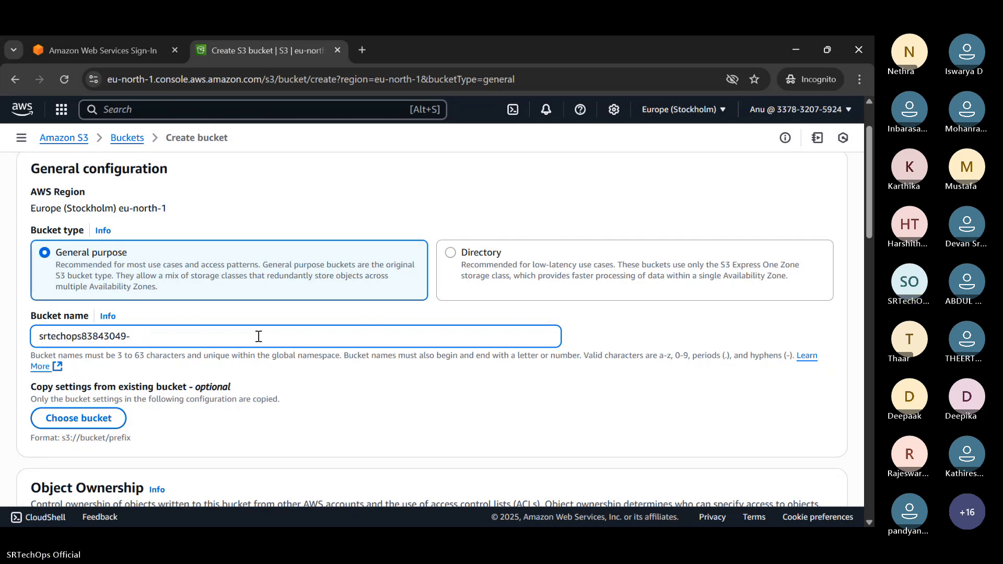
{"action": "type", "text": "5i4"}
{"action": "scroll", "coordinate": [257, 336], "scroll_direction": "down", "scroll_amount": 5}
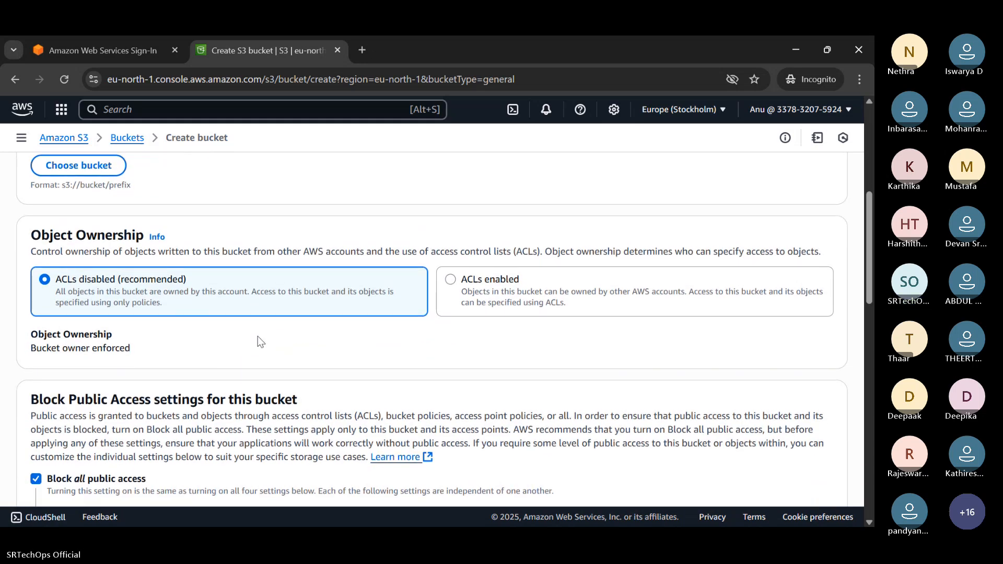
{"action": "scroll", "coordinate": [651, 420], "scroll_direction": "down", "scroll_amount": 20}
{"action": "left_click", "coordinate": [790, 469]}
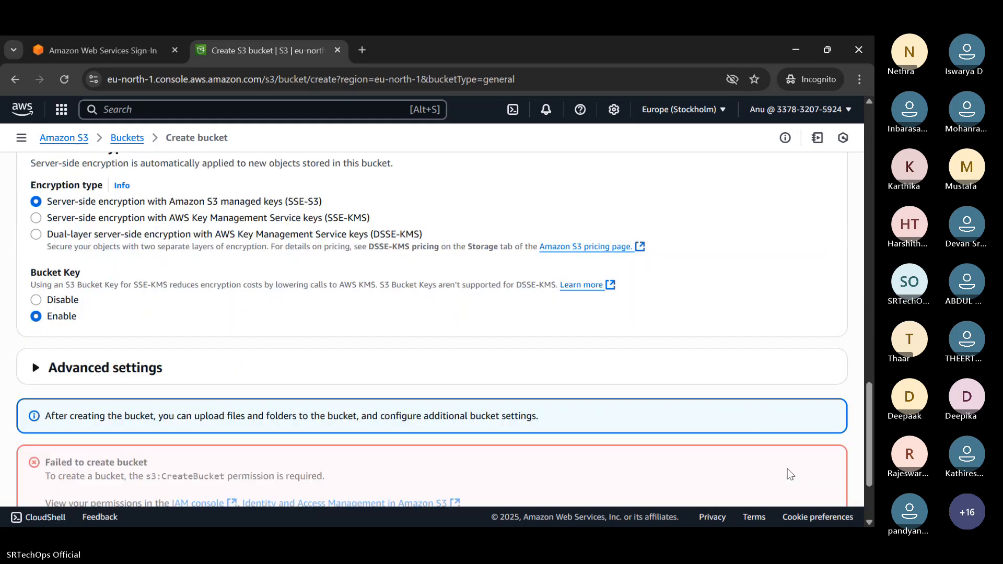
Review the missing s3:CreateBucket permission error, then bring up the list of all services.
{"action": "left_click_drag", "start_coordinate": [151, 359], "coordinate": [354, 360]}
{"action": "left_click", "coordinate": [354, 360]}
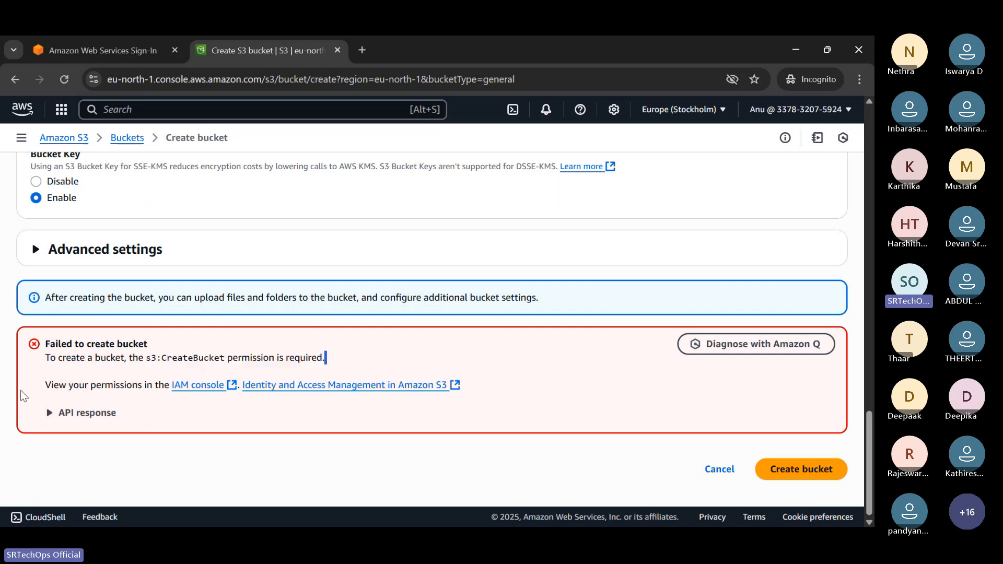
{"action": "scroll", "coordinate": [217, 290], "scroll_direction": "up", "scroll_amount": 20}
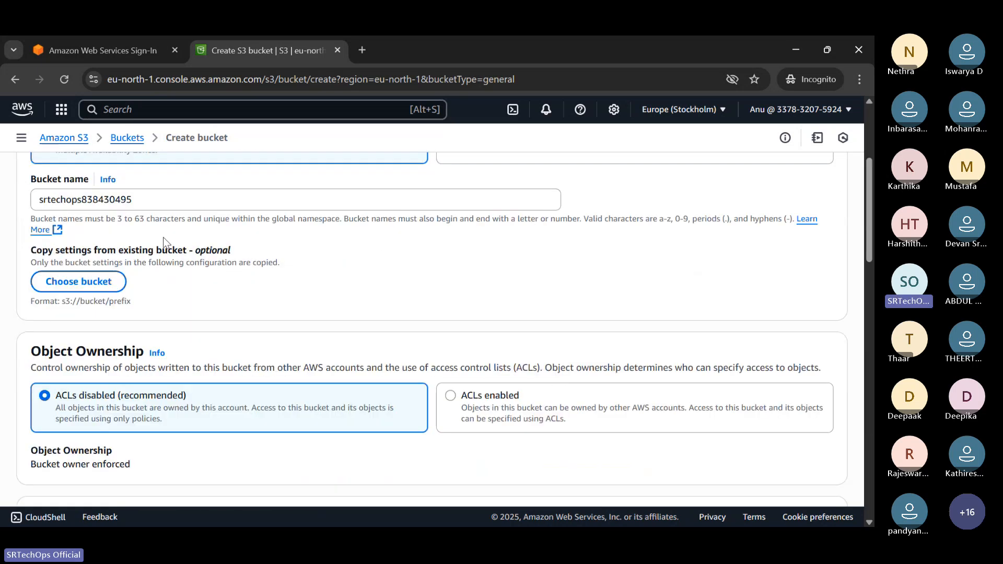
{"action": "left_click", "coordinate": [21, 137]}
{"action": "left_click", "coordinate": [61, 109]}
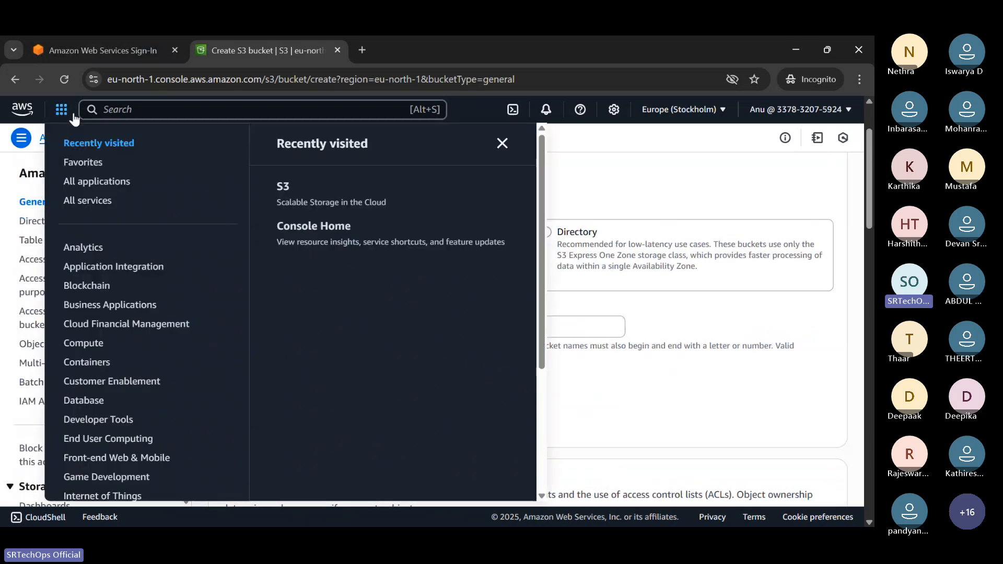
{"action": "left_click", "coordinate": [92, 187]}
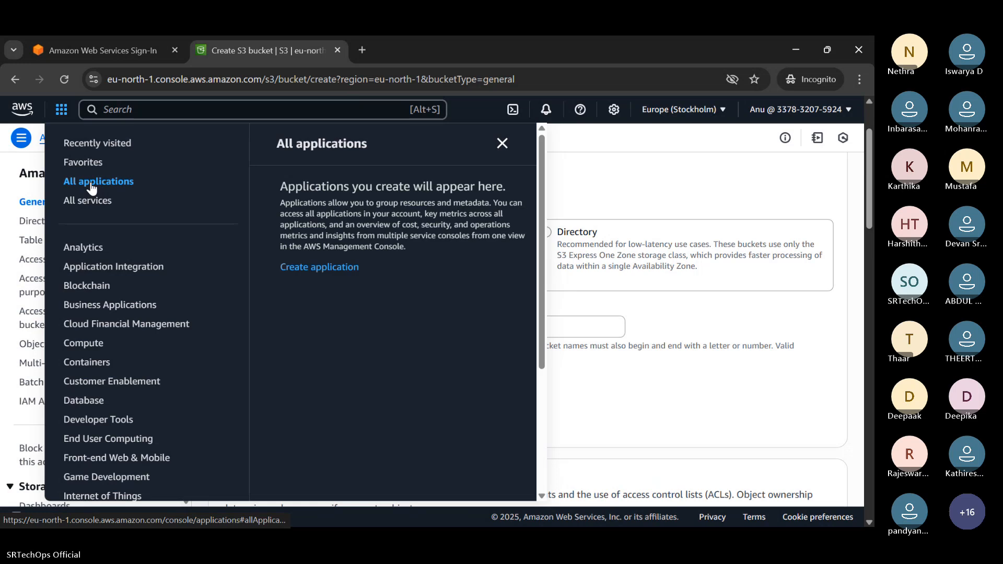
Open EC2 in a new tab via an 'ec' search and switch to the Asia Pacific (Mumbai) region.
{"action": "scroll", "coordinate": [156, 235], "scroll_direction": "down", "scroll_amount": 3}
{"action": "left_click", "coordinate": [246, 112]}
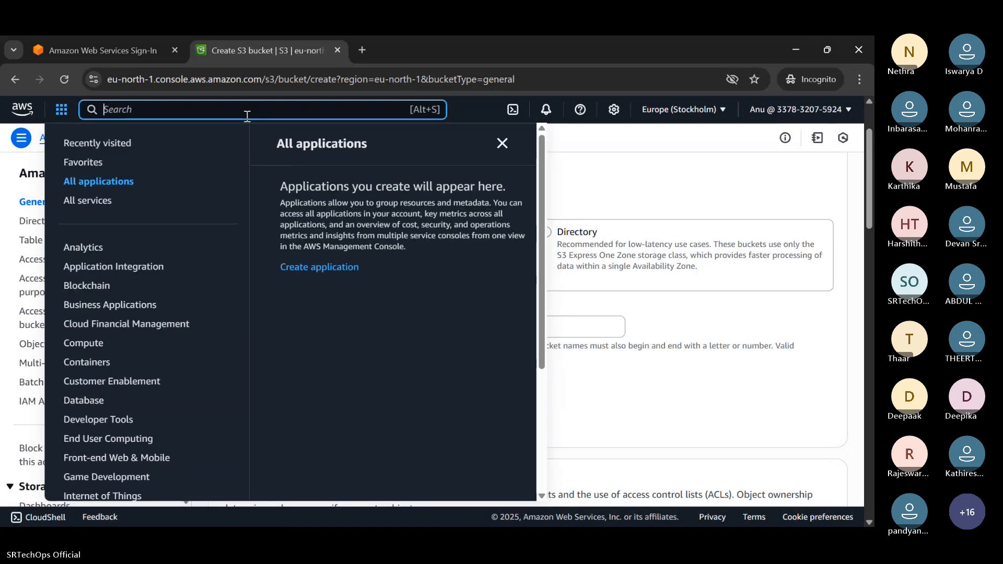
{"action": "type", "text": "ev"}
{"action": "key", "text": "BackSpace"}
{"action": "type", "text": "c"}
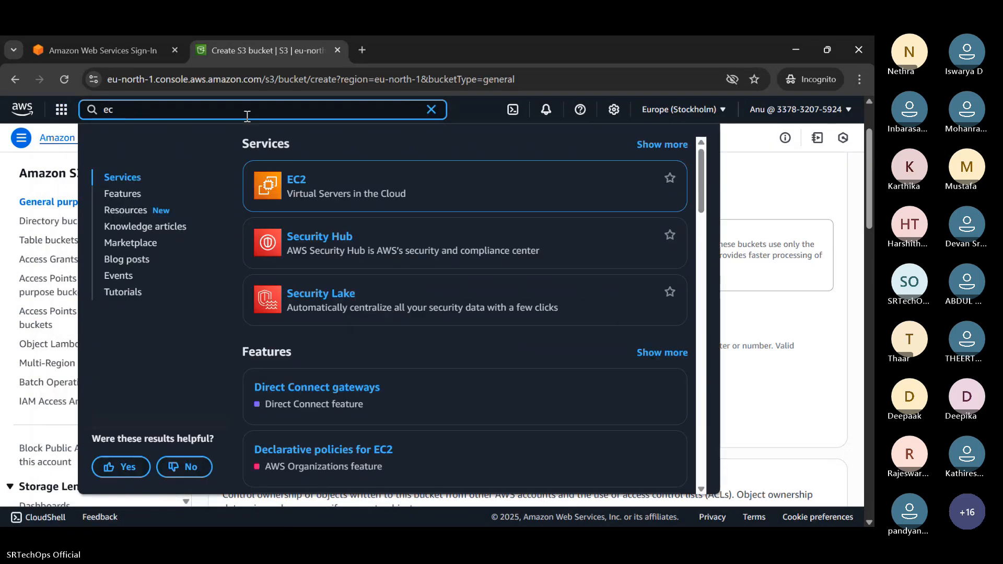
{"action": "middle_click", "coordinate": [293, 179]}
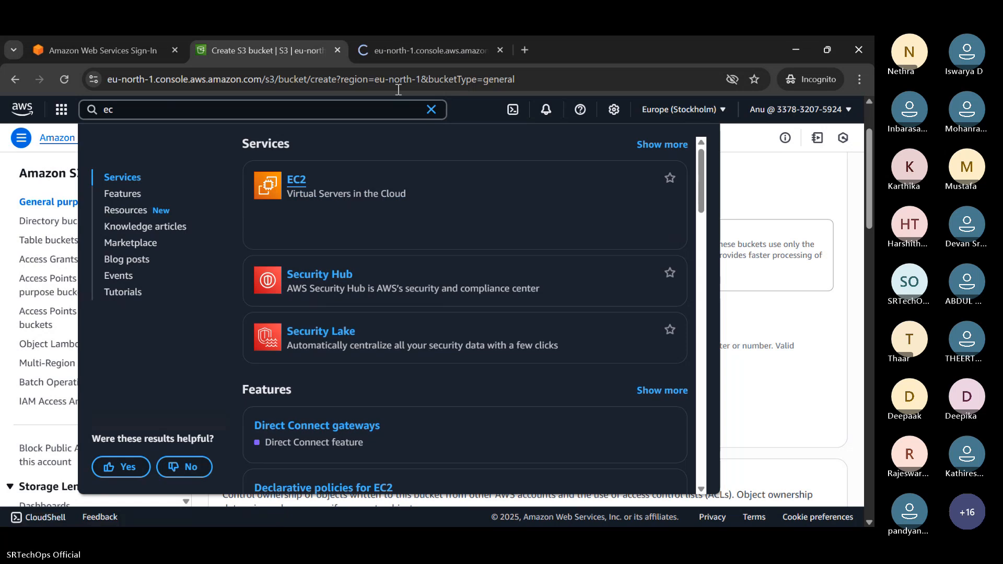
{"action": "left_click", "coordinate": [424, 41]}
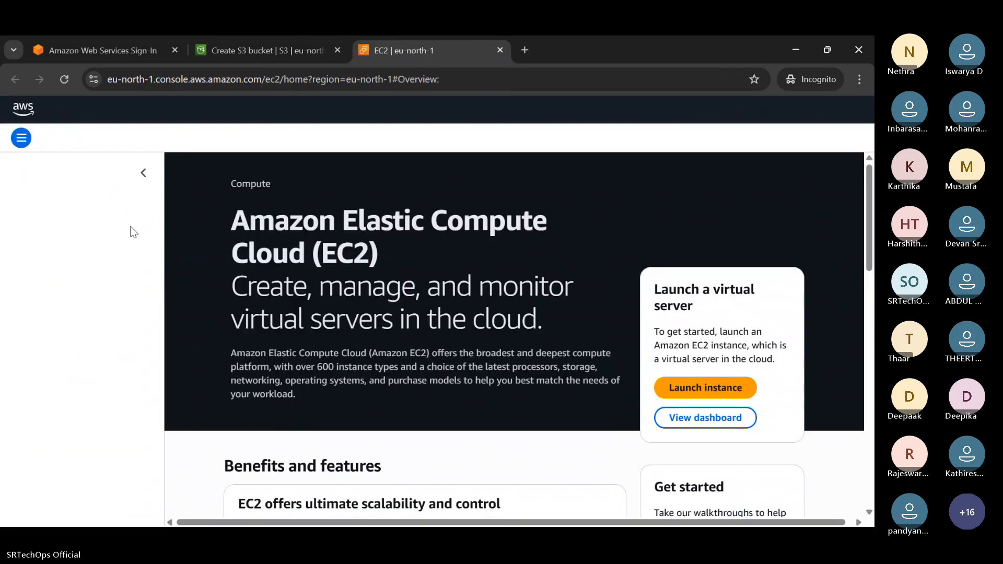
{"action": "left_click", "coordinate": [703, 111]}
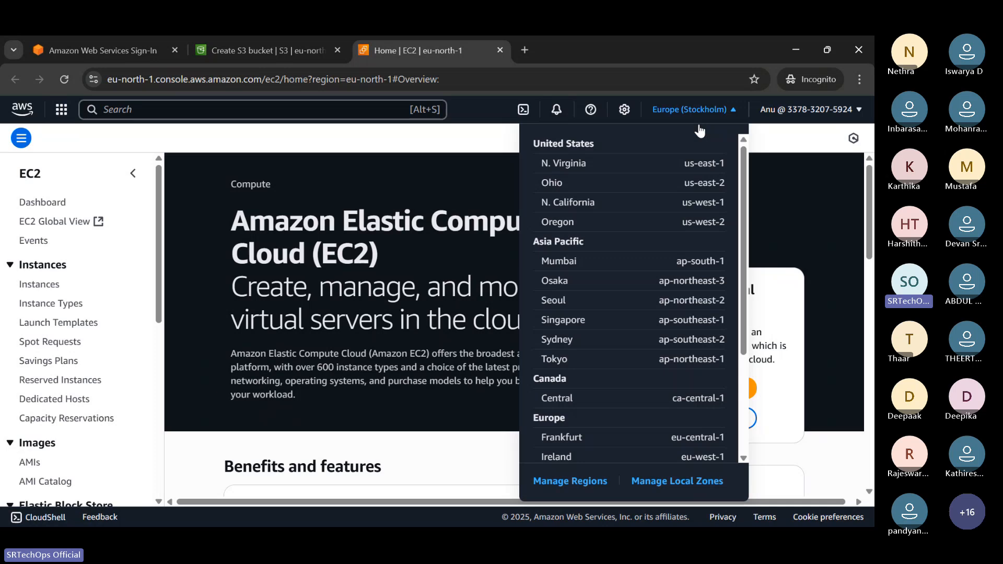
{"action": "left_click", "coordinate": [568, 260]}
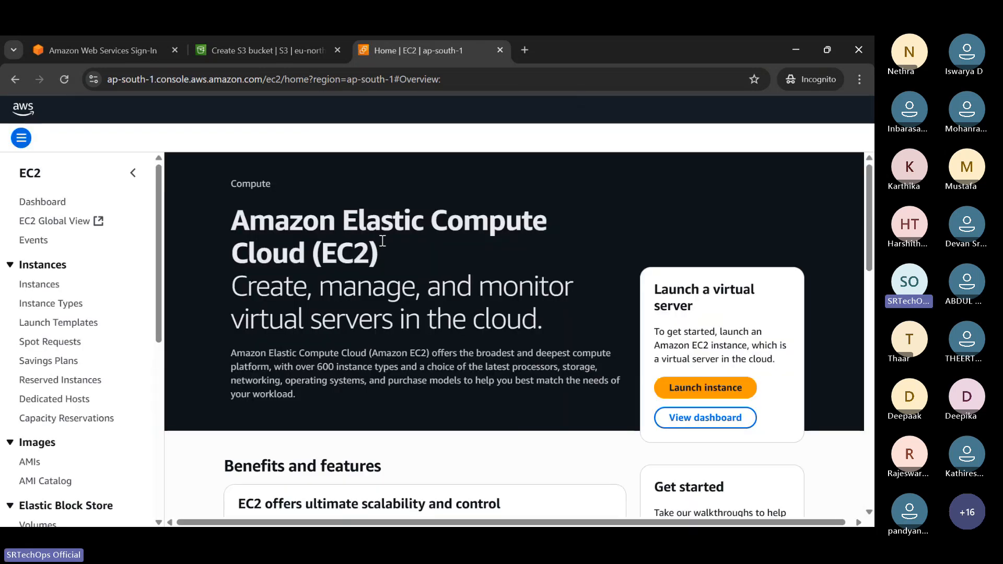
Launch a t2.micro instance named 'Web server' without a key pair.
{"action": "left_click", "coordinate": [716, 388]}
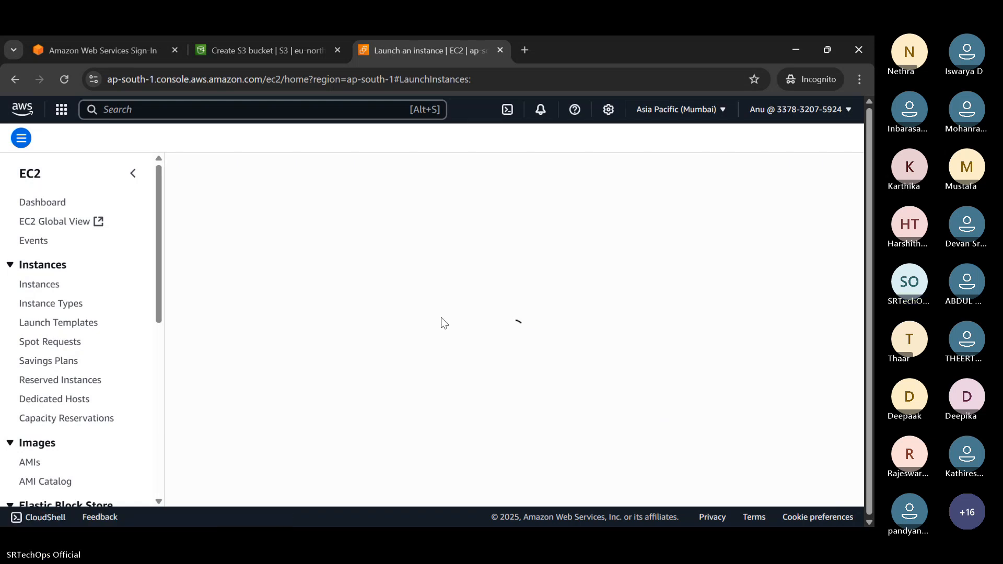
{"action": "left_click", "coordinate": [218, 350]}
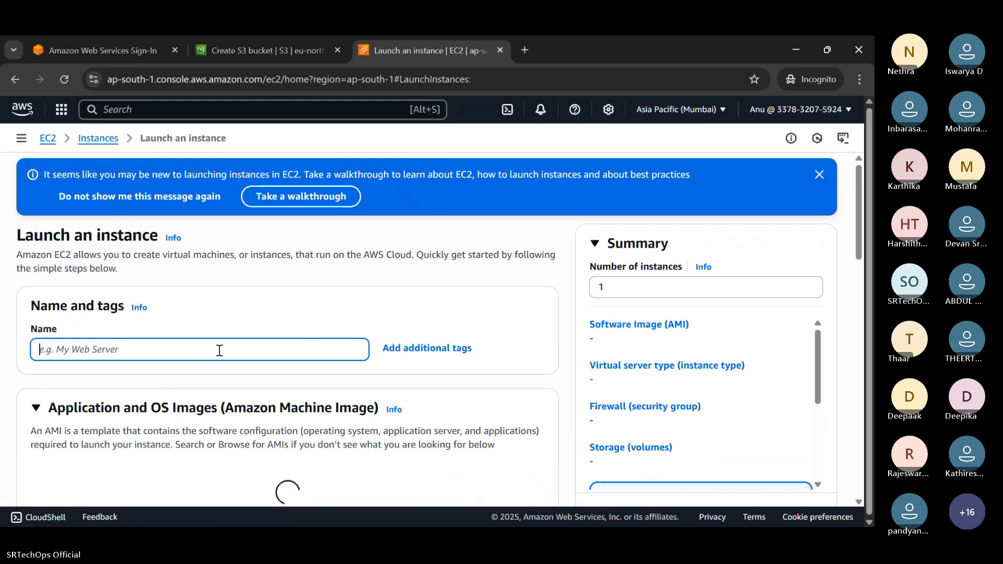
{"action": "type", "text": "De"}
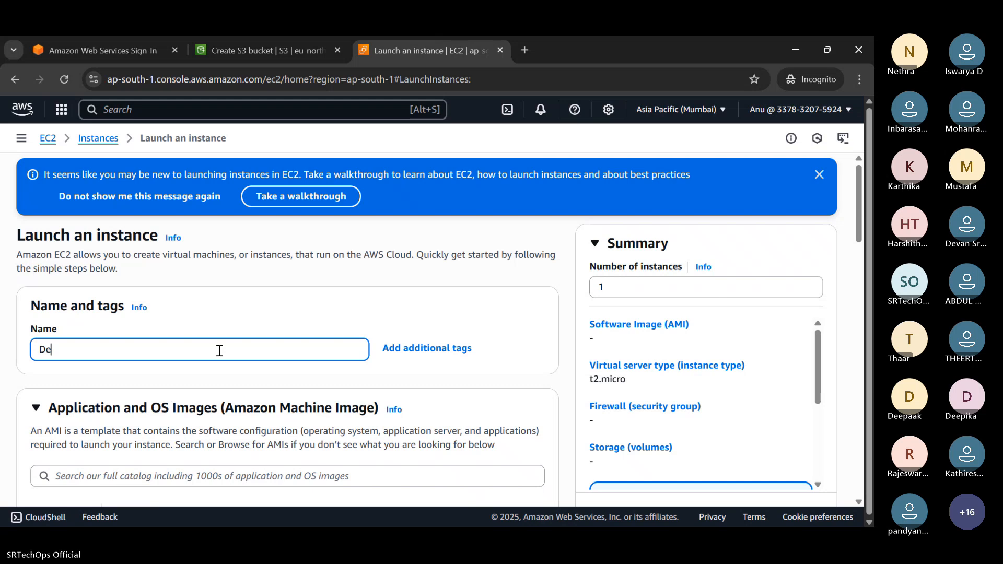
{"action": "type", "text": "mo"}
{"action": "key", "text": "BackSpace"}
{"action": "key", "text": "BackSpace"}
{"action": "key", "text": "BackSpace"}
{"action": "key", "text": "BackSpace"}
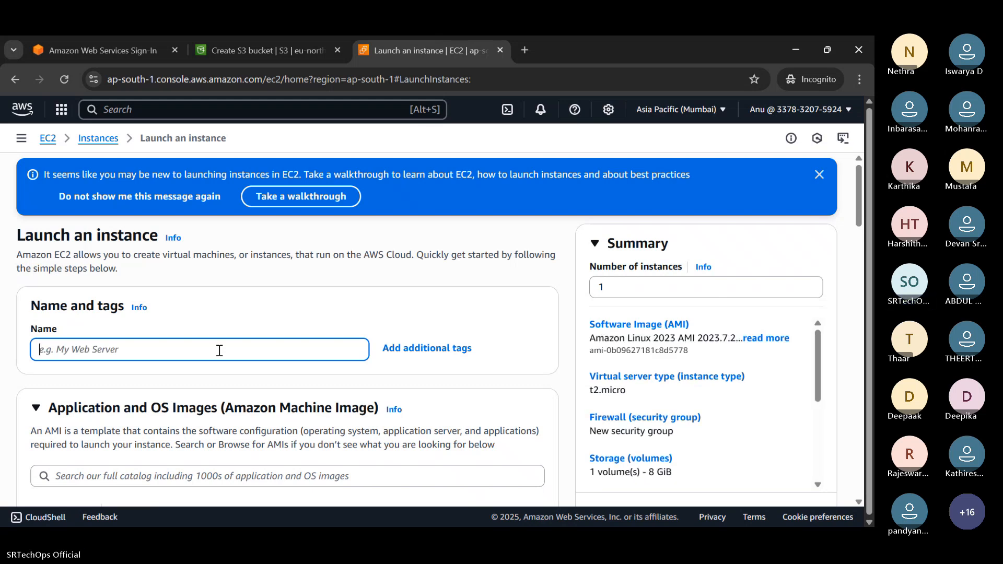
{"action": "type", "text": "Web server"}
{"action": "scroll", "coordinate": [145, 266], "scroll_direction": "down", "scroll_amount": 5}
{"action": "scroll", "coordinate": [146, 266], "scroll_direction": "down", "scroll_amount": 15}
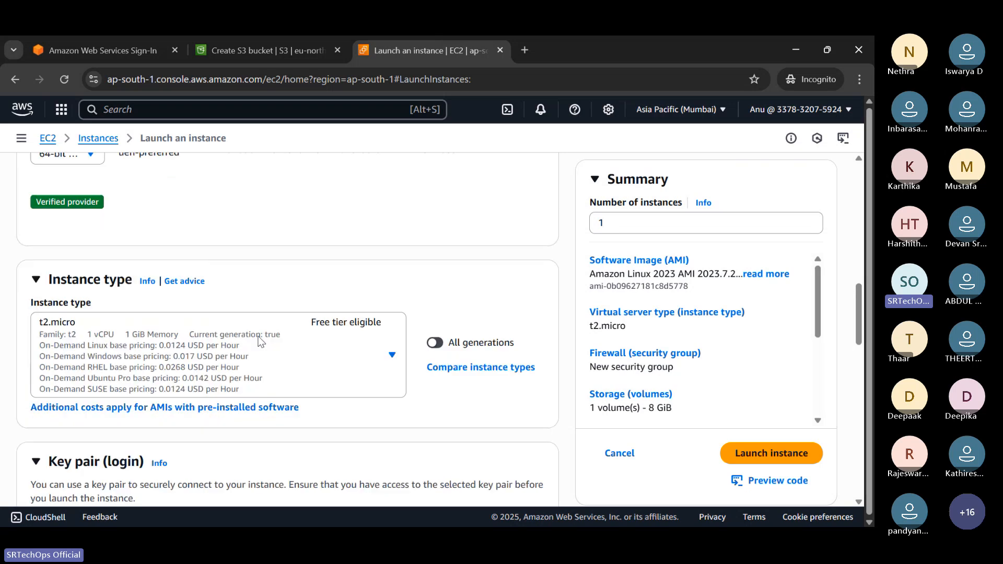
{"action": "left_click", "coordinate": [753, 431]}
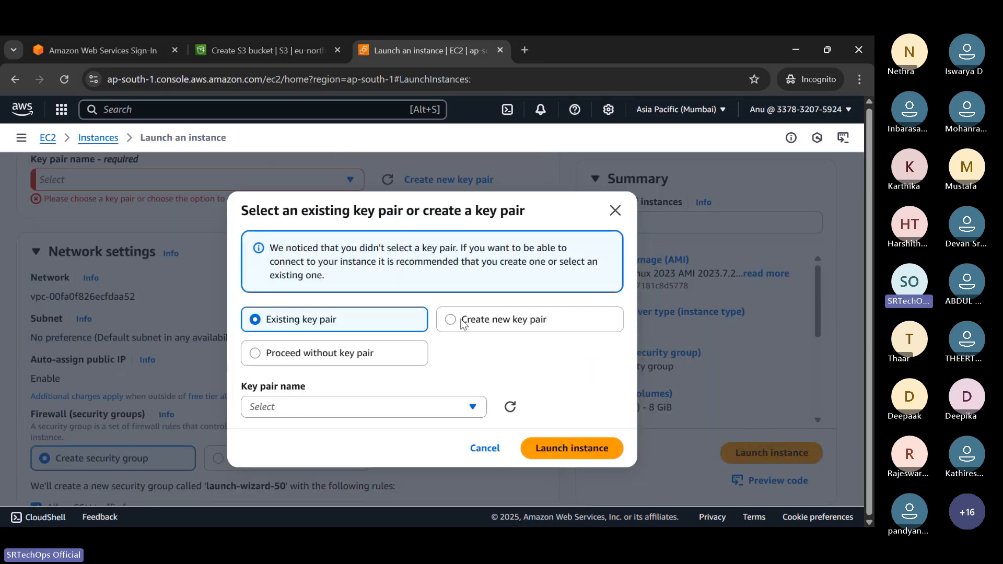
{"action": "left_click", "coordinate": [336, 354]}
{"action": "left_click", "coordinate": [597, 424]}
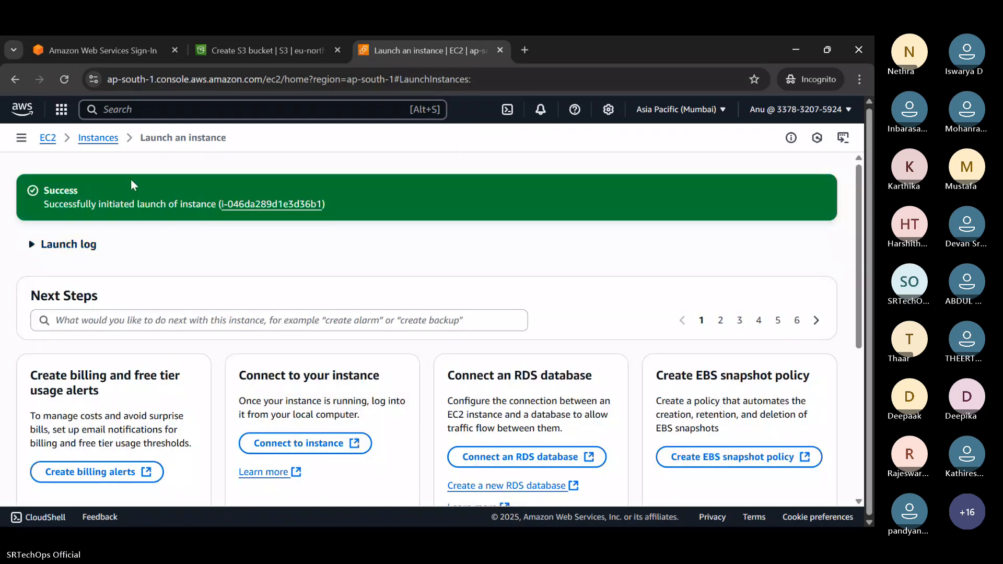
Refresh the Instances list to see the Web server's status check initializing.
{"action": "left_click", "coordinate": [103, 145]}
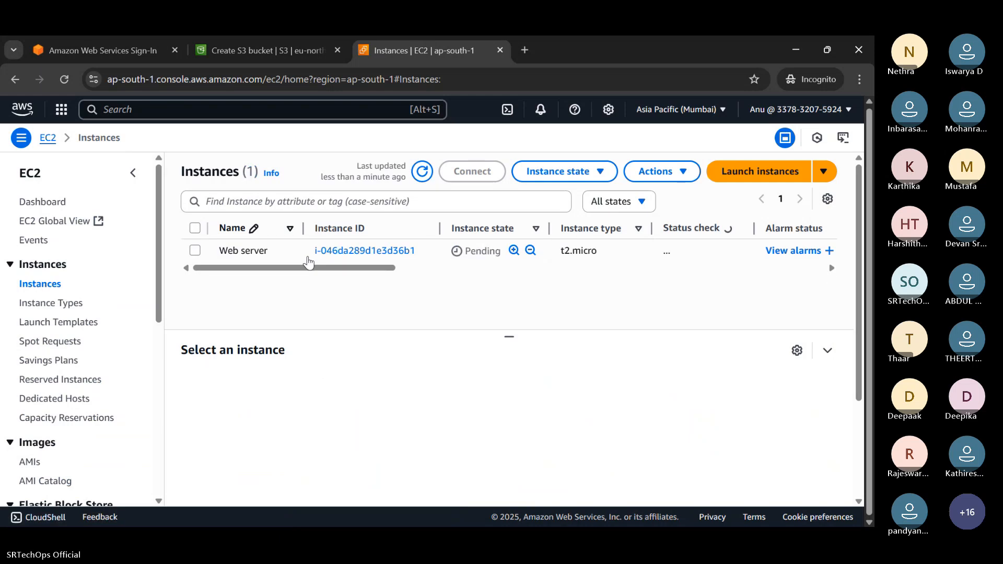
{"action": "left_click", "coordinate": [420, 173]}
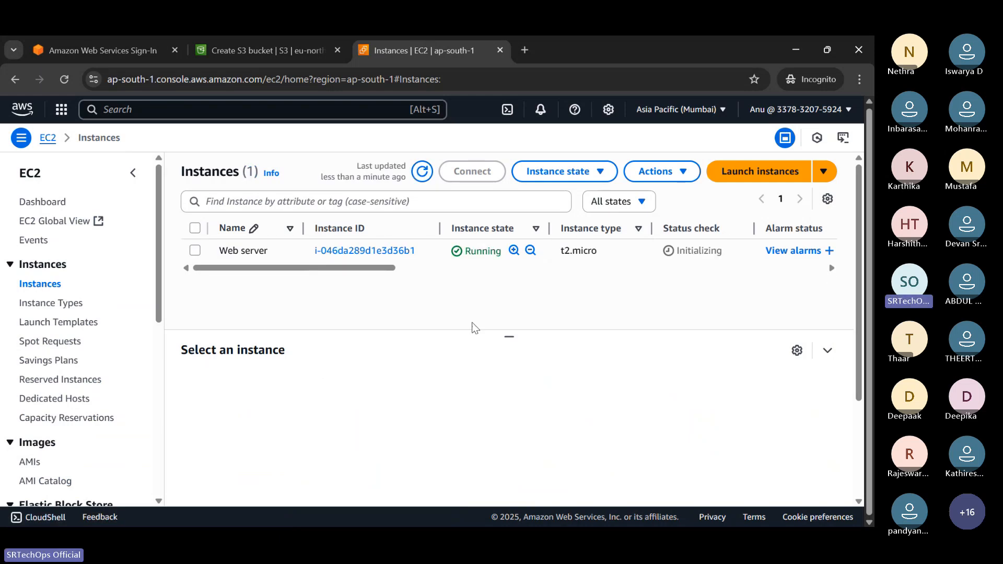
{"action": "mouse_move", "coordinate": [538, 515]}
In the admin's window, open EC2, switch to Mumbai and show the Instances list.
{"action": "key", "text": "alt+Tab"}
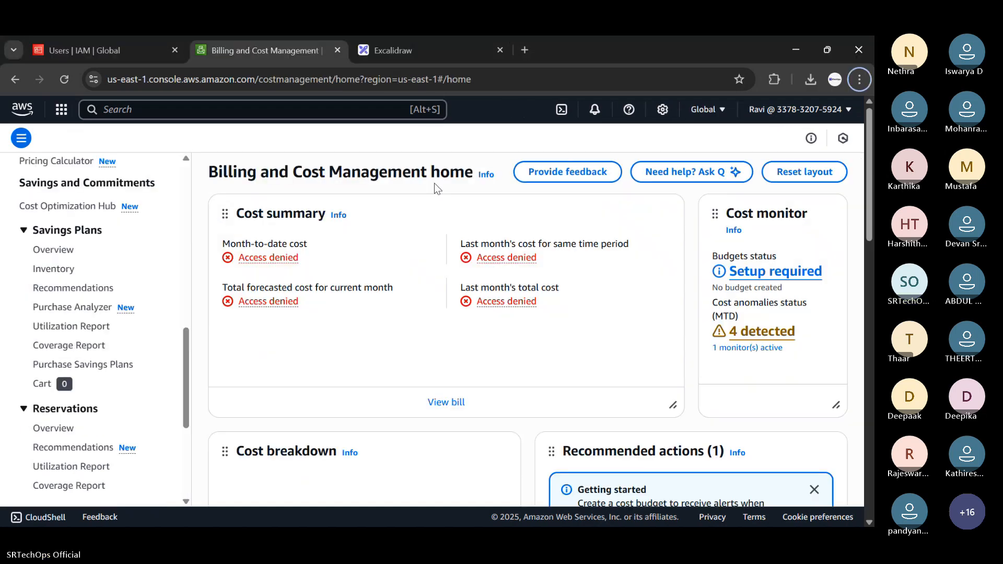
{"action": "left_click", "coordinate": [114, 106]}
{"action": "type", "text": "ec"}
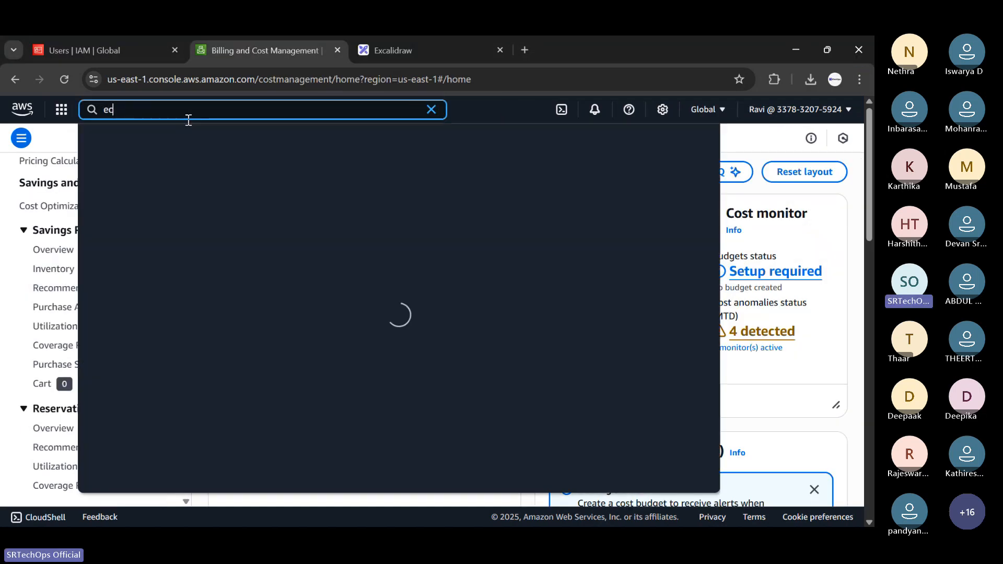
{"action": "left_click", "coordinate": [293, 180]}
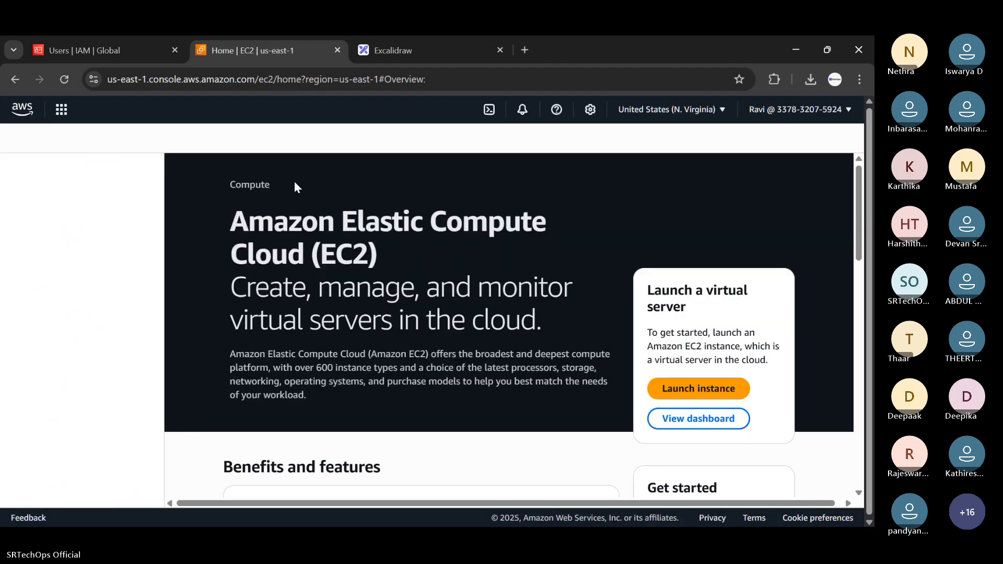
{"action": "left_click", "coordinate": [711, 109]}
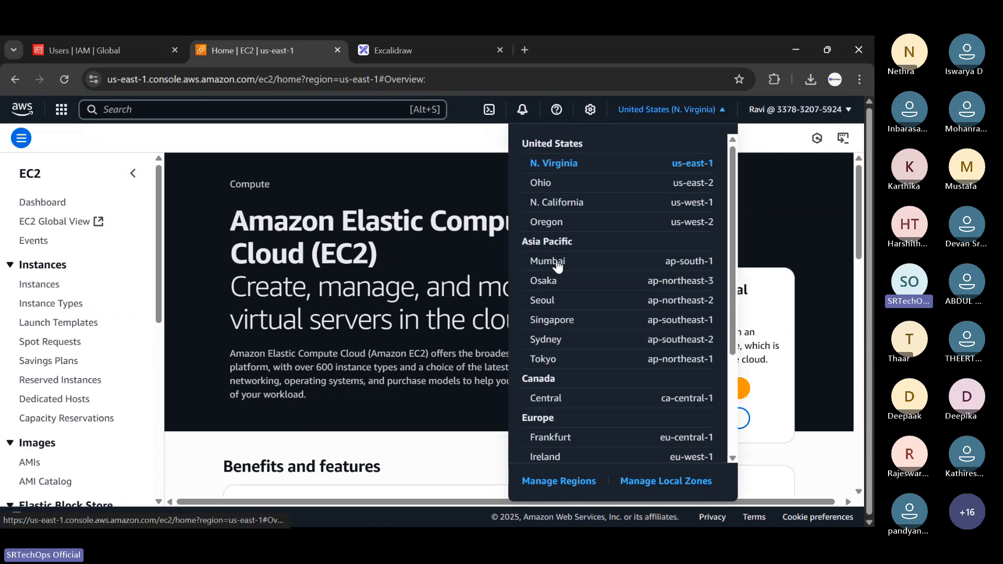
{"action": "left_click", "coordinate": [556, 262]}
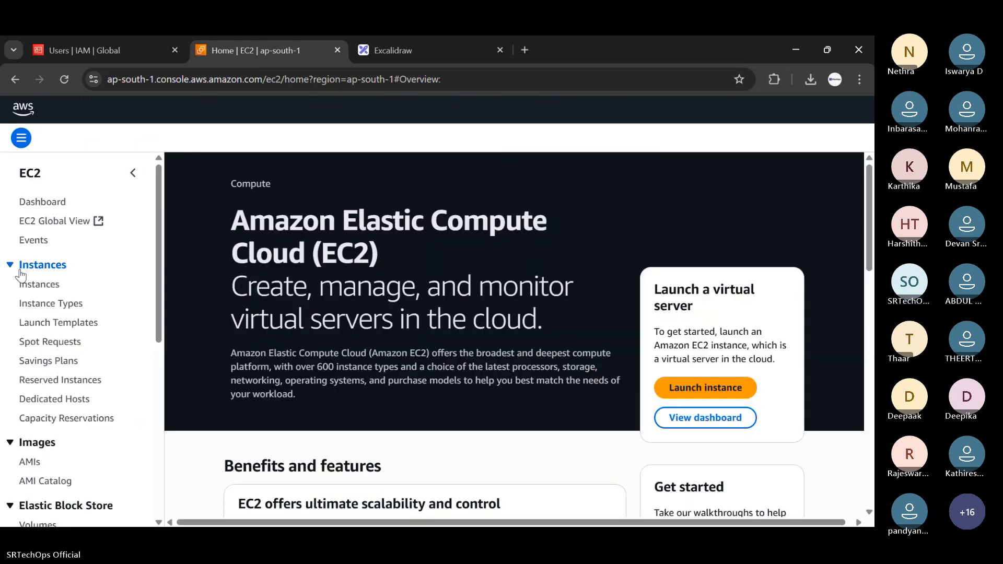
{"action": "left_click", "coordinate": [47, 285]}
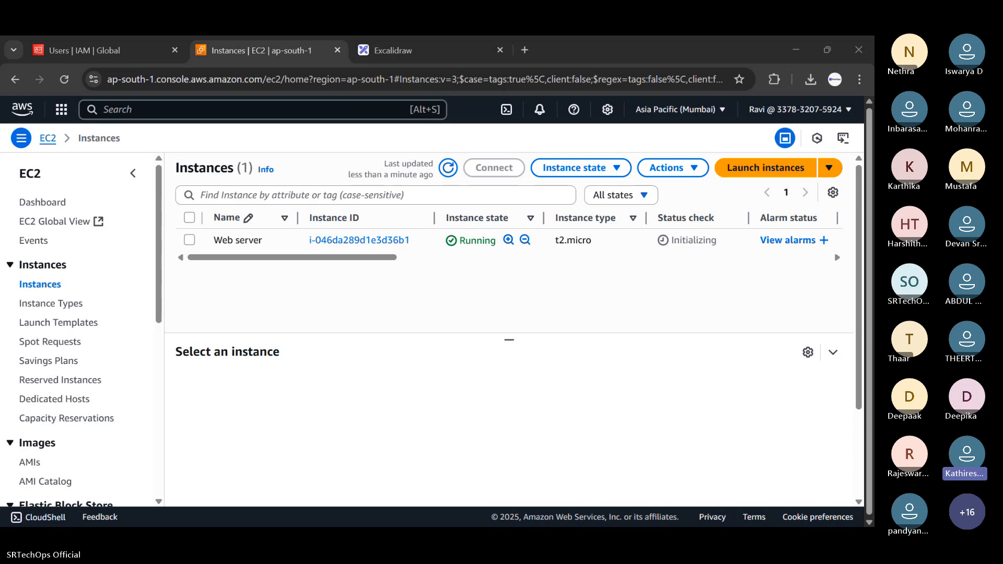
{"action": "left_click", "coordinate": [209, 110]}
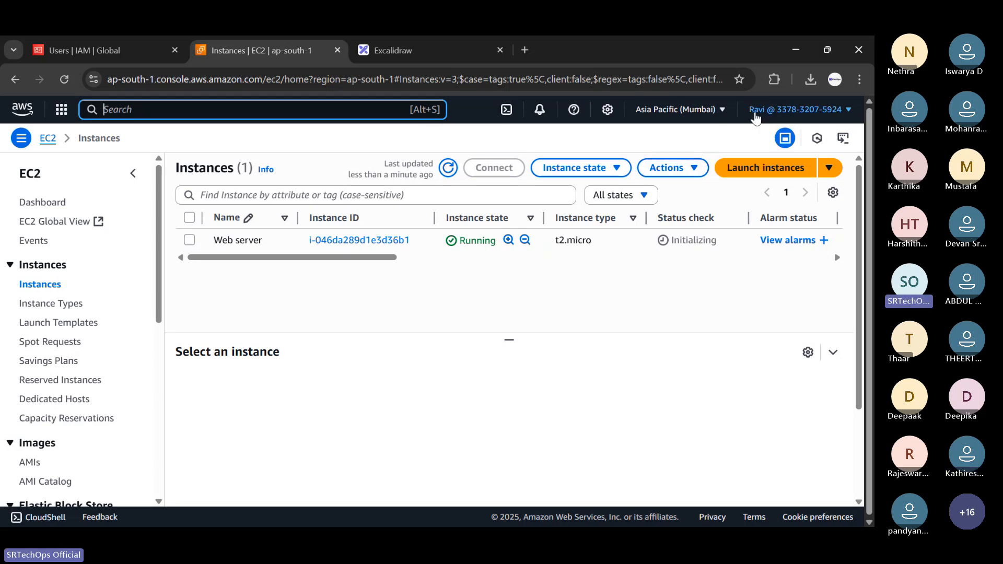
Terminate the Web server instance and refresh the list to watch it shut down.
{"action": "left_click", "coordinate": [232, 240]}
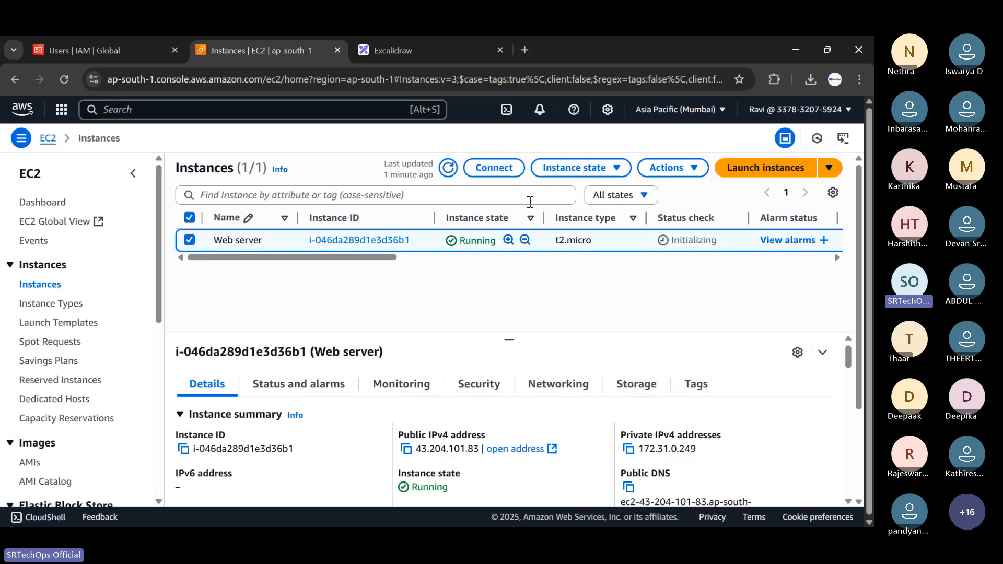
{"action": "left_click", "coordinate": [597, 174]}
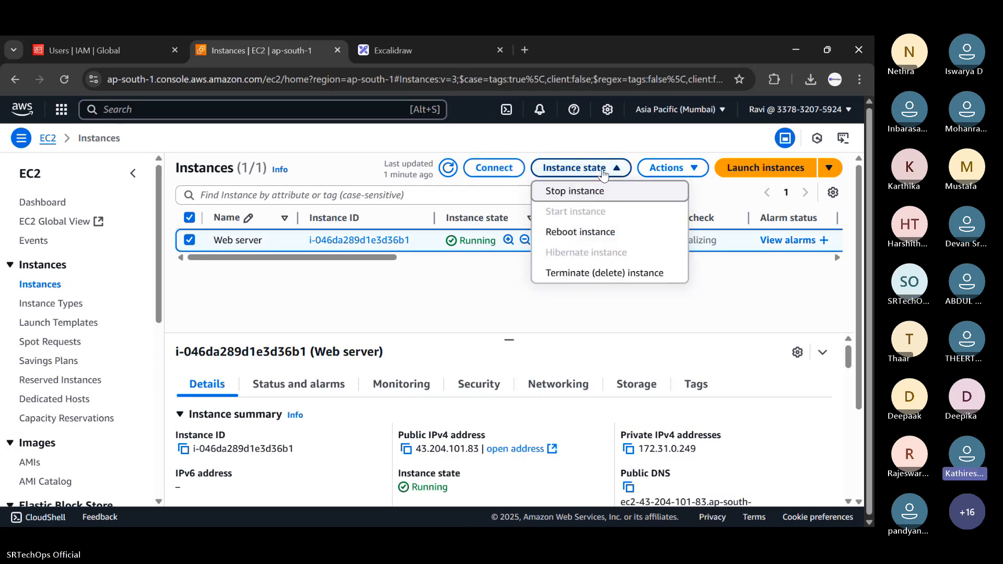
{"action": "left_click", "coordinate": [584, 278]}
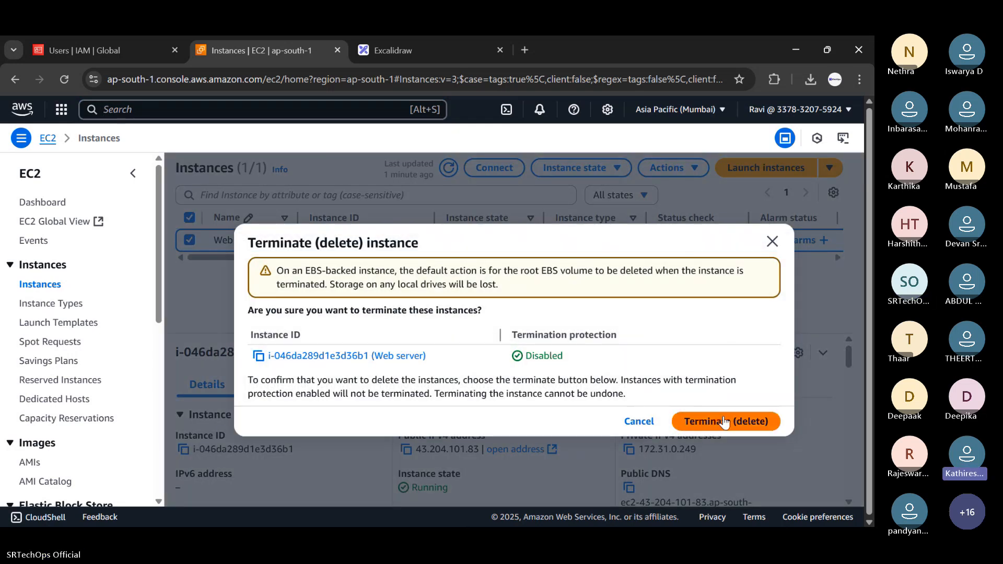
{"action": "left_click", "coordinate": [724, 422]}
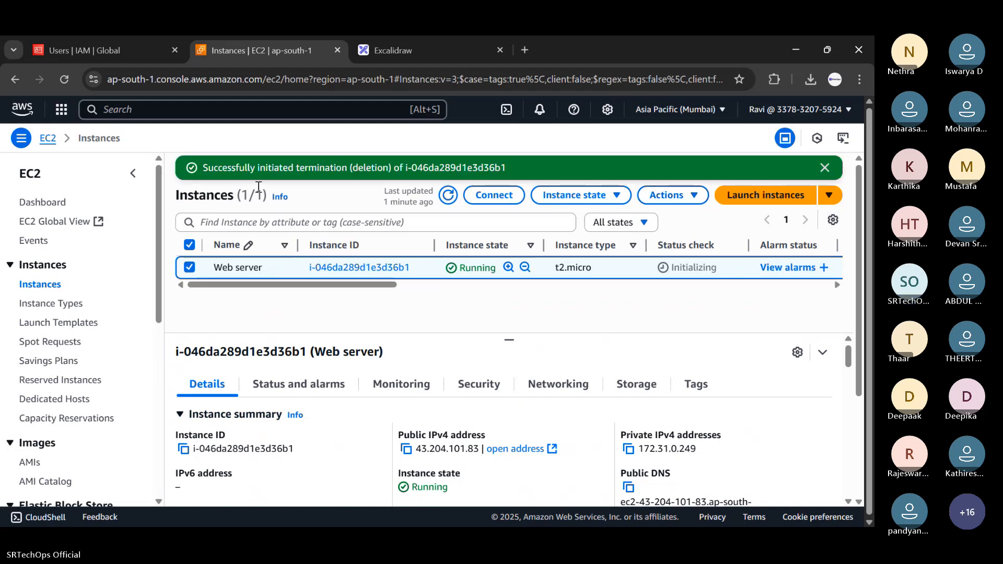
{"action": "left_click", "coordinate": [448, 195]}
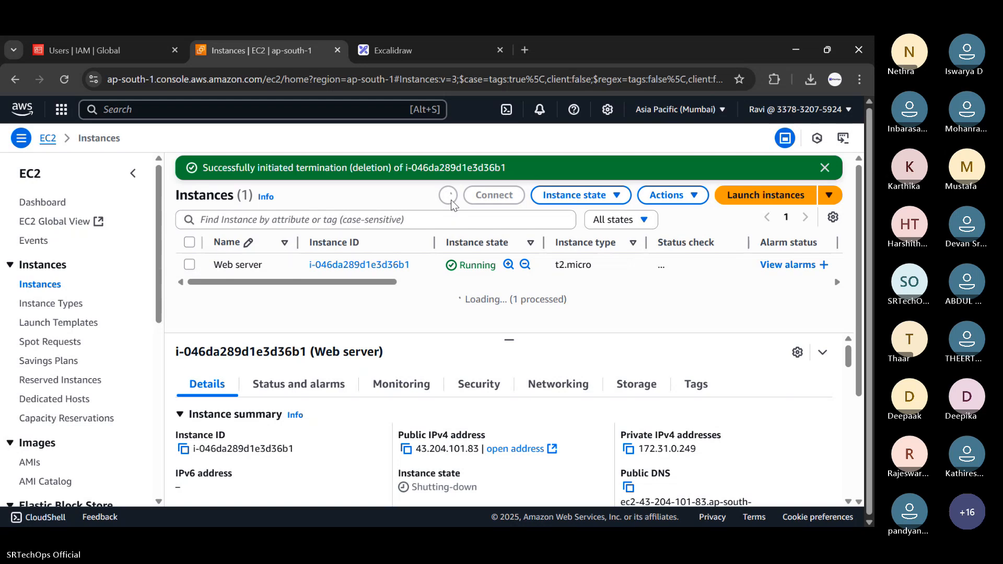
{"action": "left_click_drag", "start_coordinate": [460, 268], "coordinate": [509, 267]}
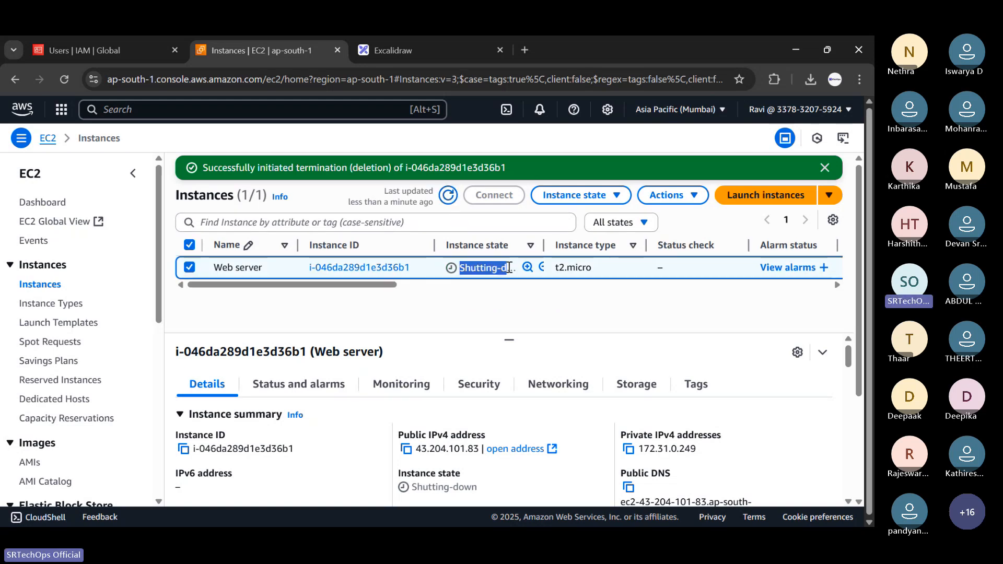
{"action": "left_click", "coordinate": [509, 267]}
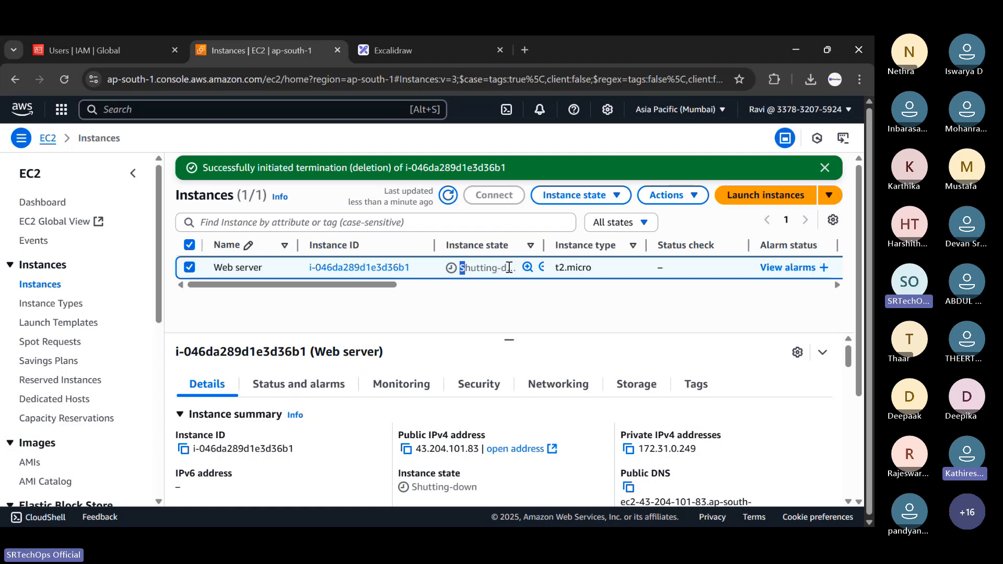
{"action": "left_click", "coordinate": [725, 112]}
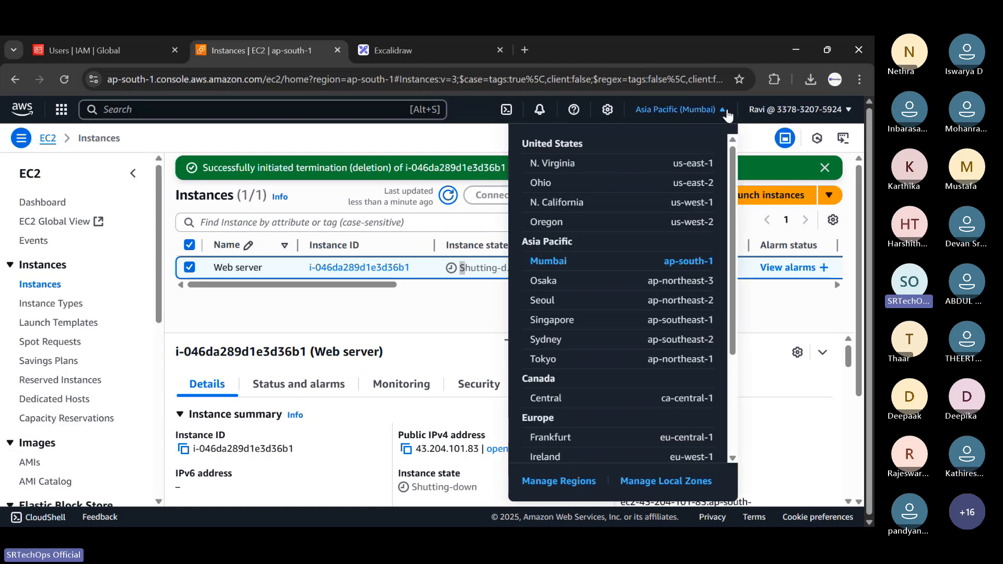
{"action": "left_click", "coordinate": [422, 296]}
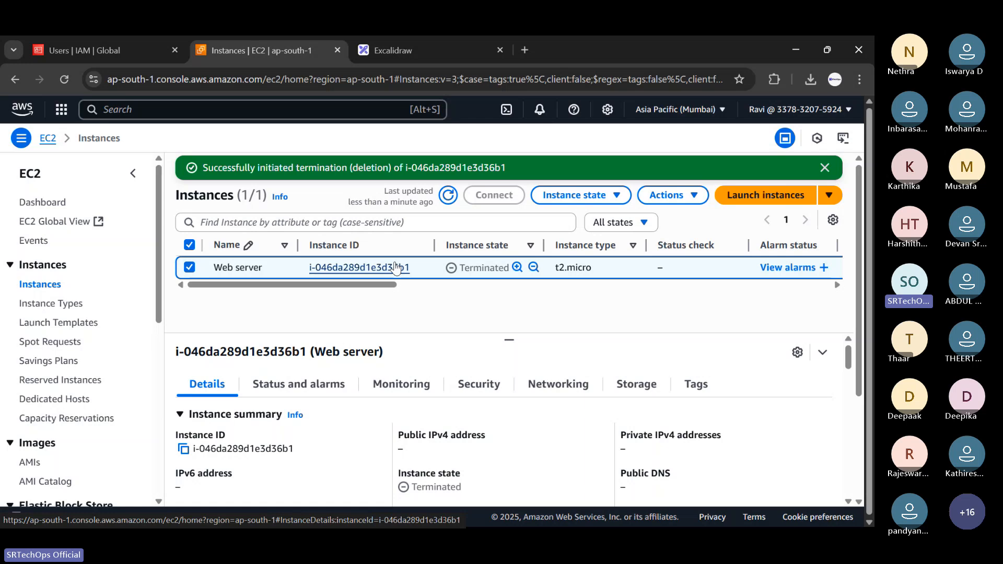
Open the CloudTrail service by searching 'cloudtr'.
{"action": "left_click", "coordinate": [182, 101]}
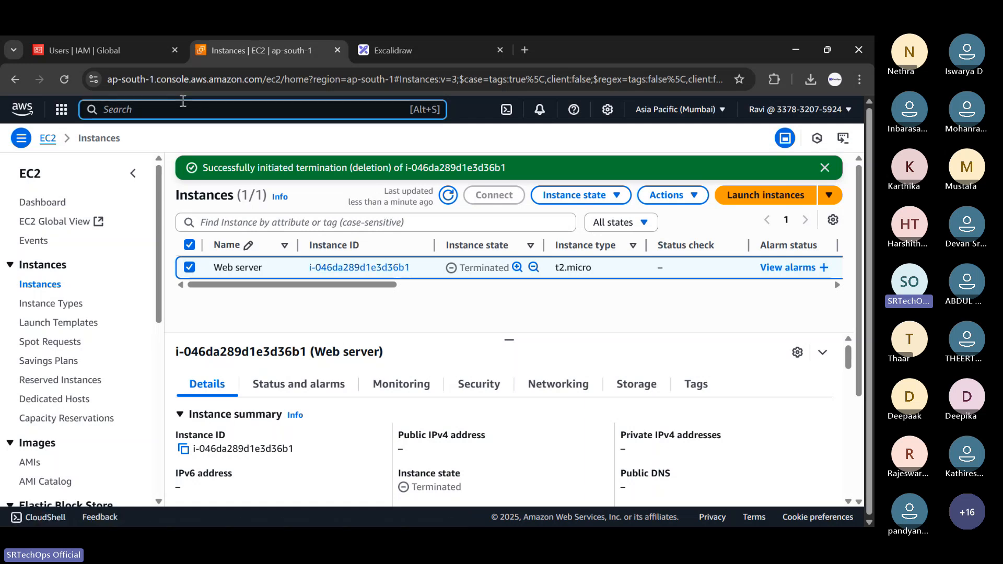
{"action": "type", "text": "cloud WAN"}
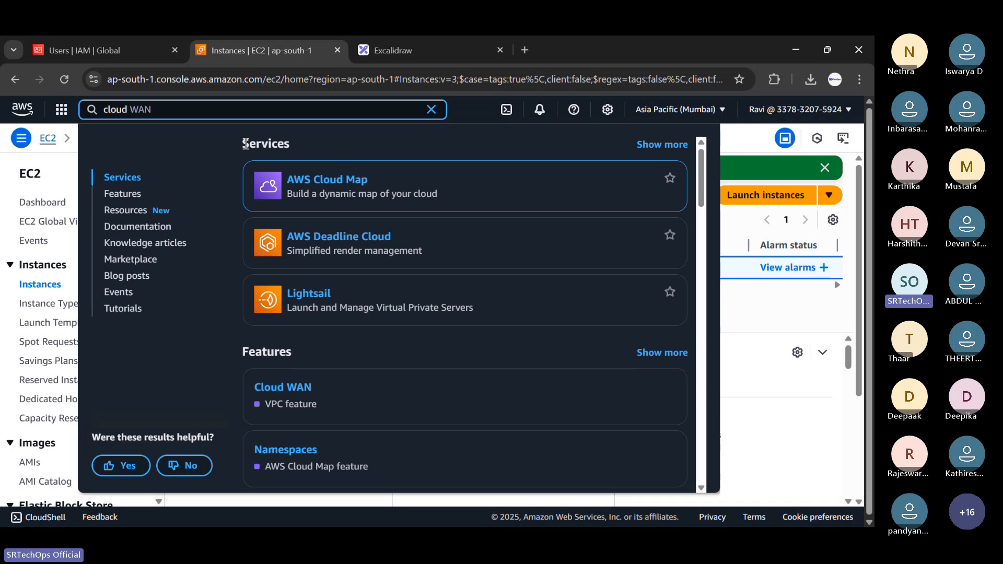
{"action": "scroll", "coordinate": [380, 244], "scroll_direction": "down", "scroll_amount": 1}
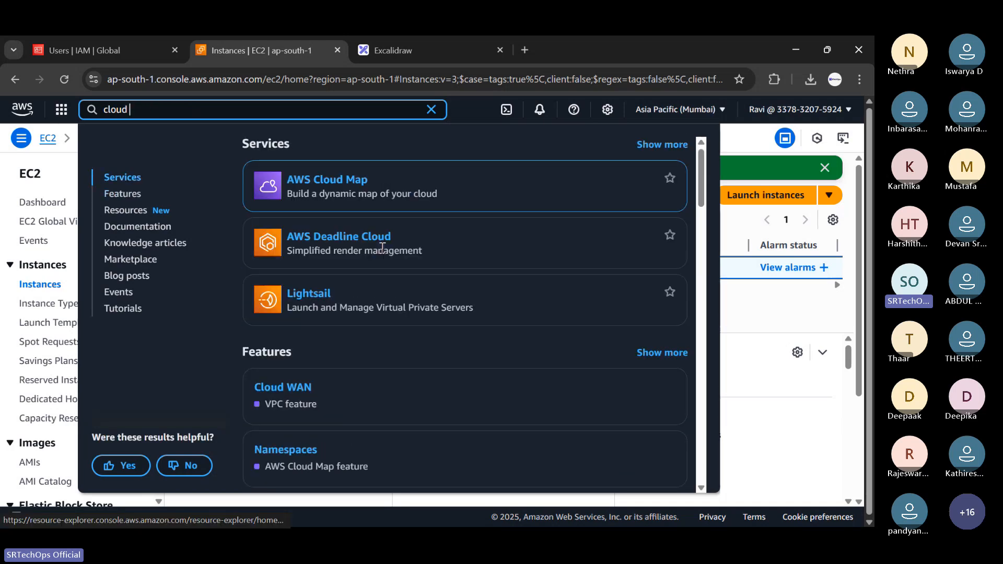
{"action": "type", "text": "tr"}
{"action": "left_click", "coordinate": [335, 180]}
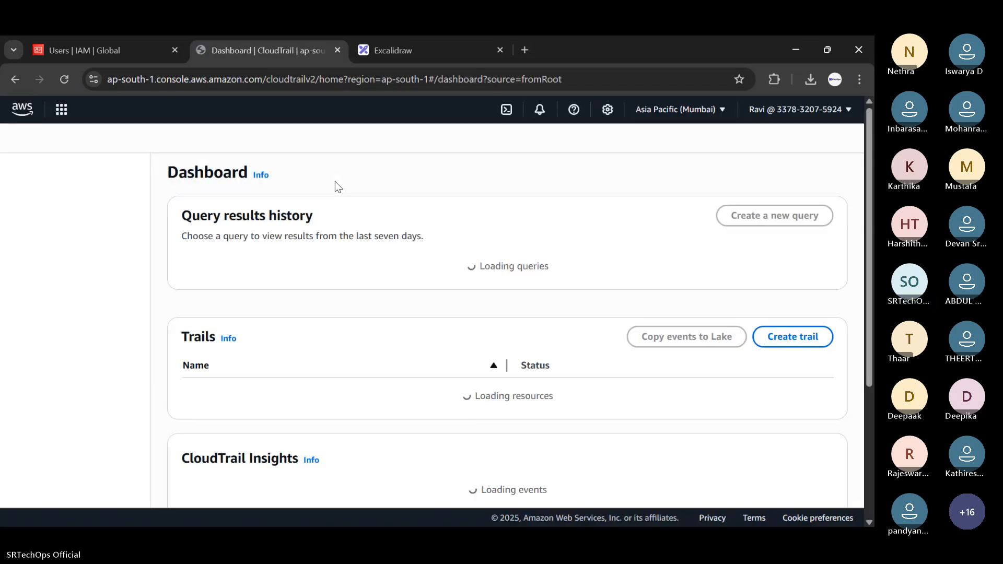
Browse the CloudTrail welcome page, then return to the IAM Users tab.
{"action": "scroll", "coordinate": [345, 190], "scroll_direction": "down", "scroll_amount": 8}
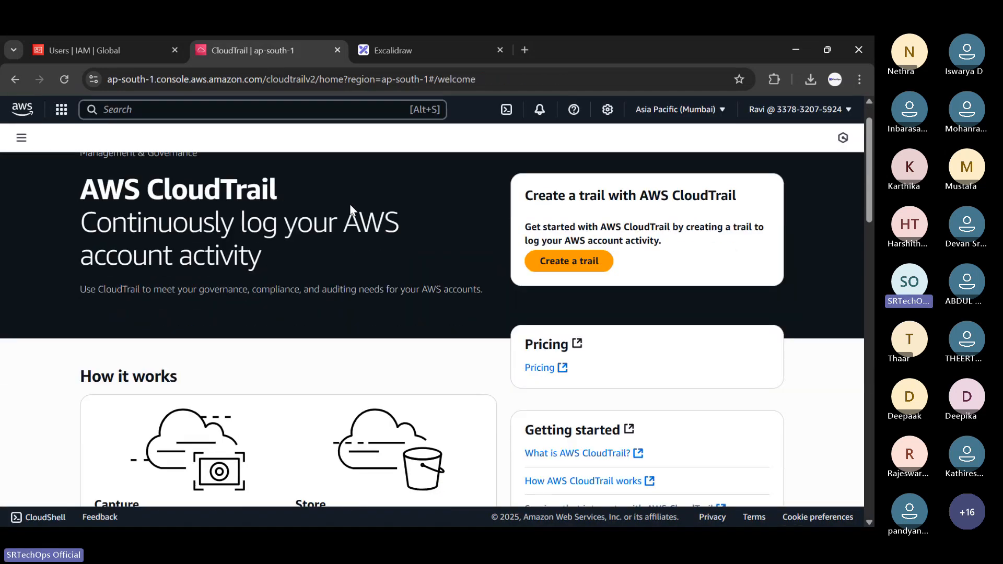
{"action": "scroll", "coordinate": [412, 238], "scroll_direction": "up", "scroll_amount": 8}
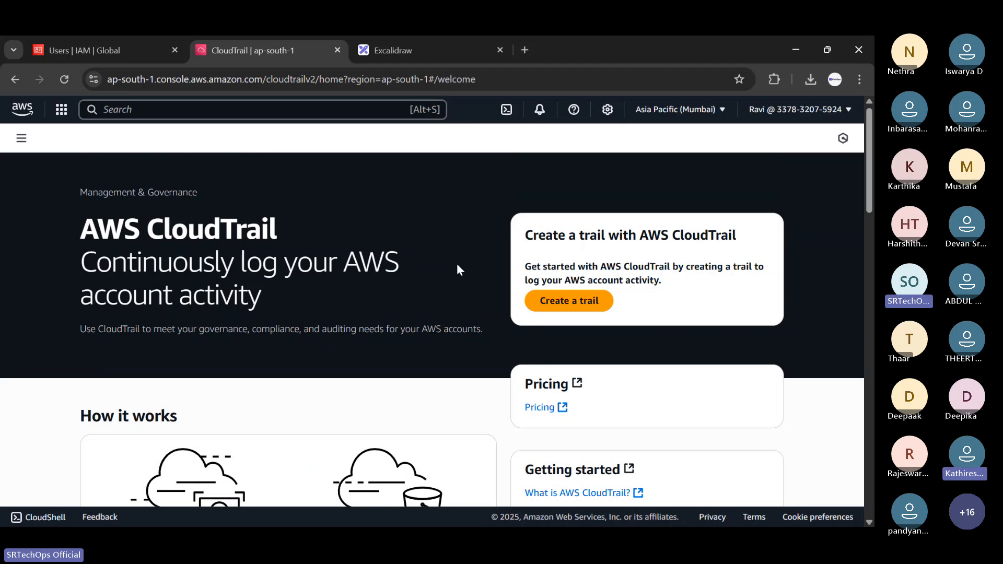
{"action": "scroll", "coordinate": [457, 264], "scroll_direction": "down", "scroll_amount": 9}
{"action": "scroll", "coordinate": [484, 268], "scroll_direction": "down", "scroll_amount": 6}
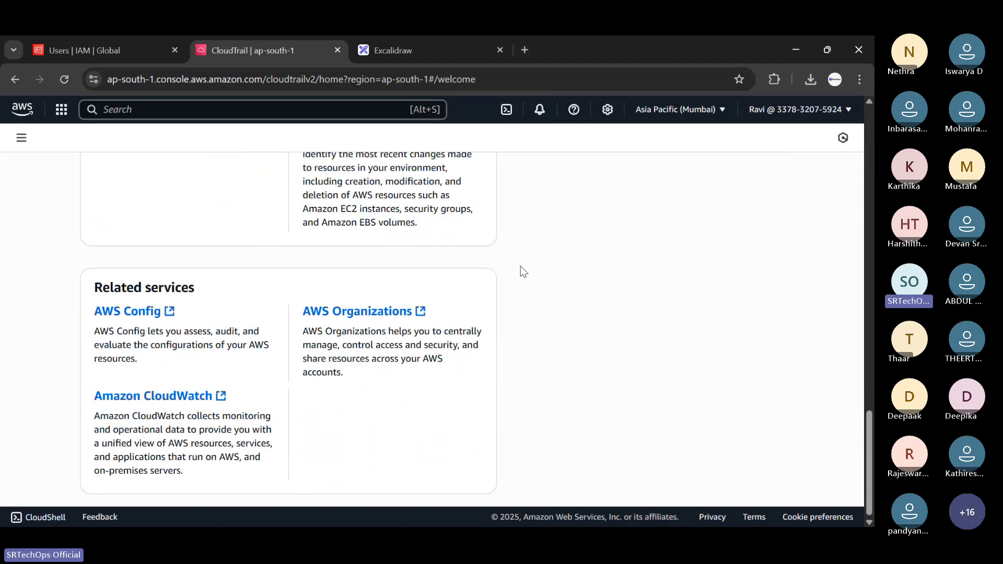
{"action": "scroll", "coordinate": [658, 240], "scroll_direction": "up", "scroll_amount": 14}
{"action": "scroll", "coordinate": [391, 240], "scroll_direction": "down", "scroll_amount": 3}
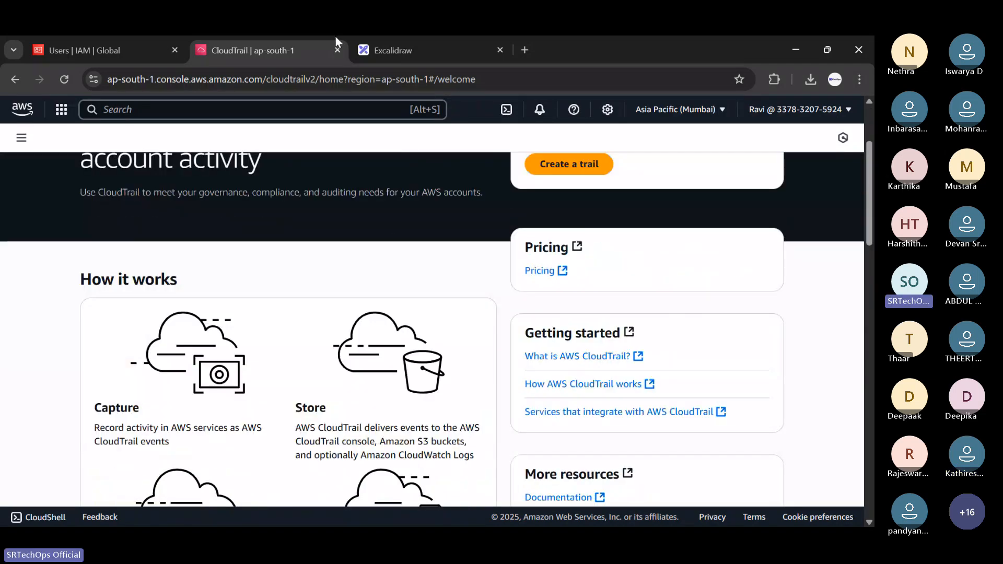
{"action": "left_click", "coordinate": [110, 40]}
Close the account dropdown to reveal the full IAM Users table.
{"action": "left_click", "coordinate": [558, 403]}
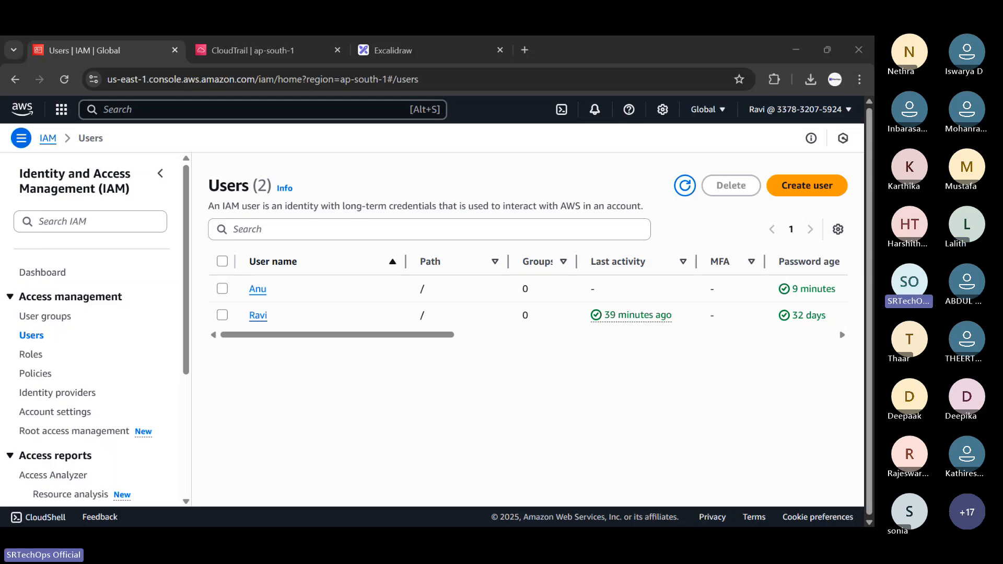
{"action": "left_click", "coordinate": [754, 109]}
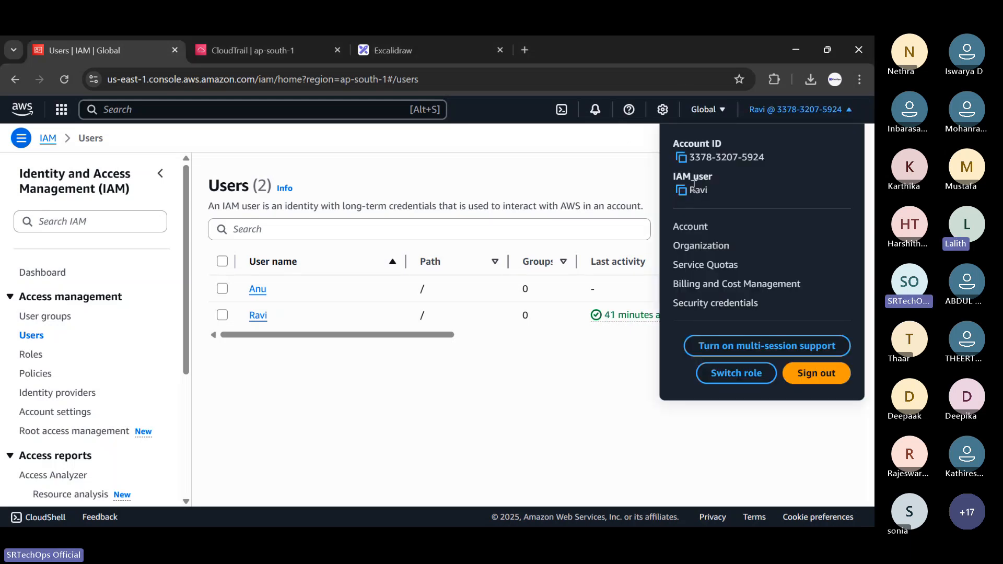
{"action": "left_click_drag", "start_coordinate": [694, 183], "coordinate": [715, 197]}
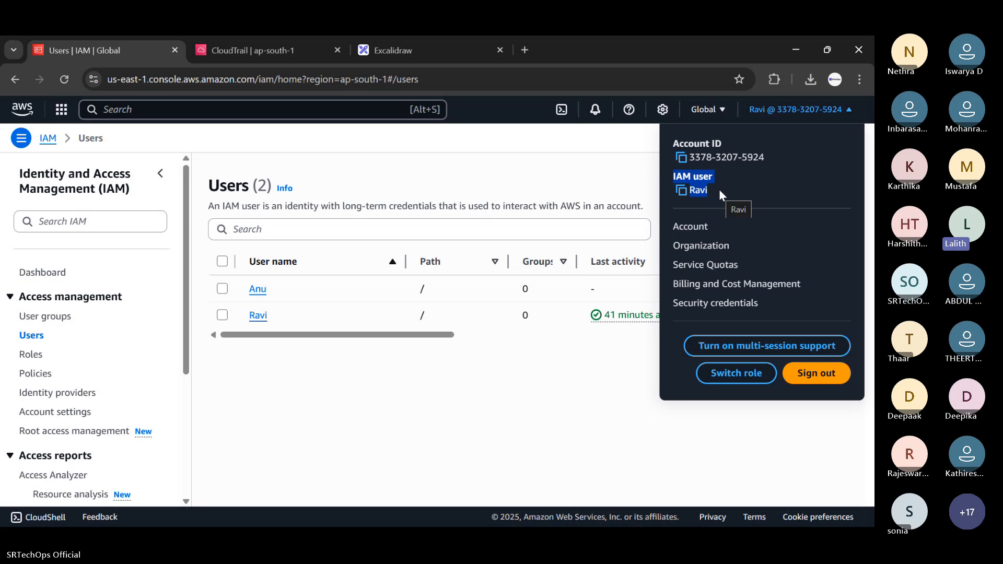
{"action": "left_click", "coordinate": [717, 190]}
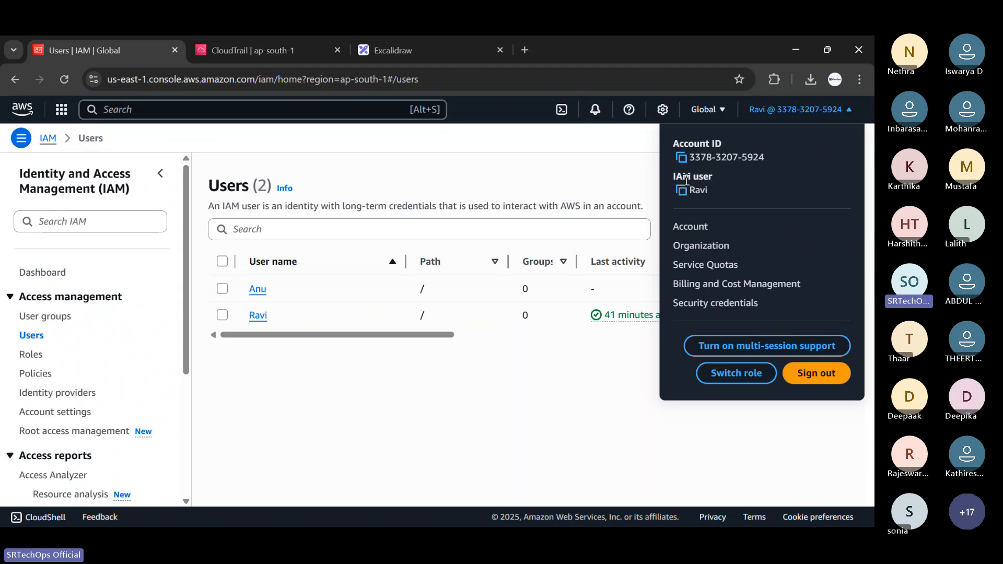
{"action": "left_click", "coordinate": [216, 206]}
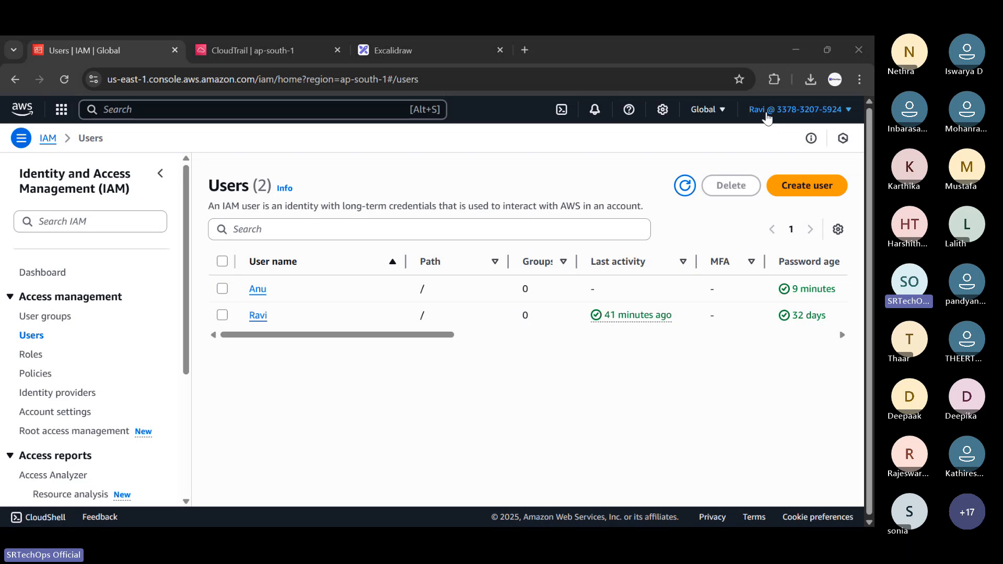
Go to Billing and Cost Management from the account menu and review the home widgets.
{"action": "left_click", "coordinate": [808, 110]}
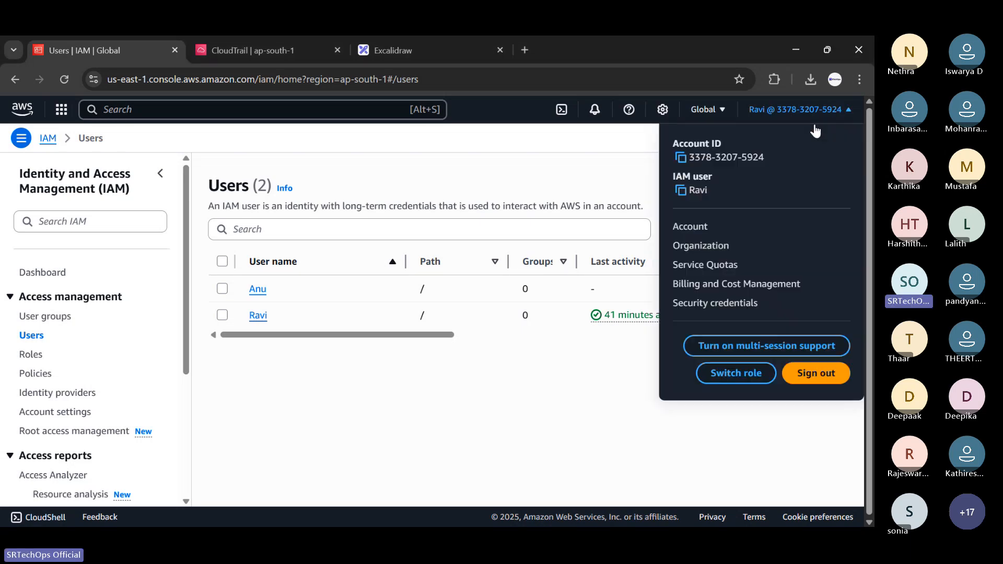
{"action": "left_click", "coordinate": [711, 285]}
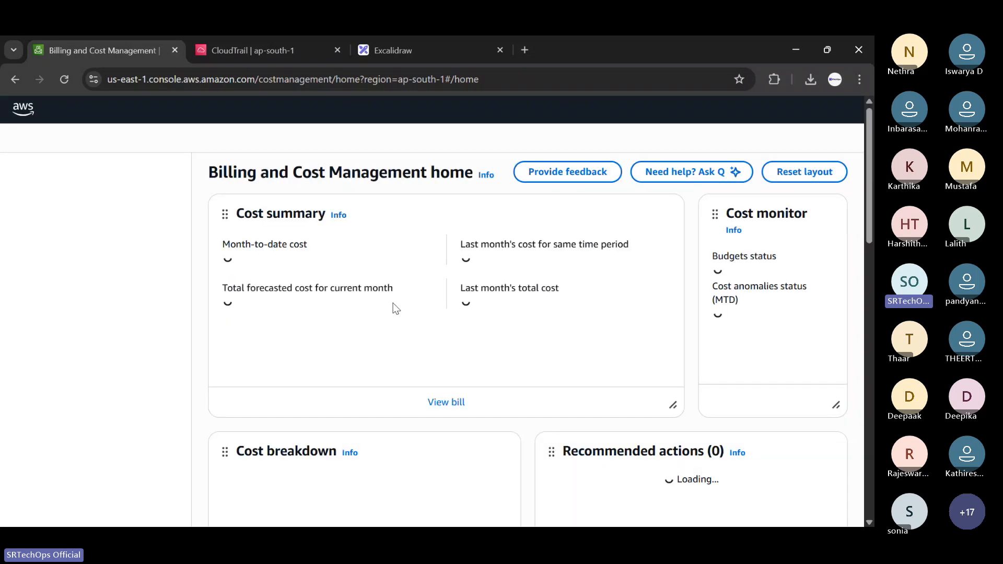
{"action": "scroll", "coordinate": [396, 308], "scroll_direction": "down", "scroll_amount": 3}
{"action": "scroll", "coordinate": [400, 299], "scroll_direction": "up", "scroll_amount": 2}
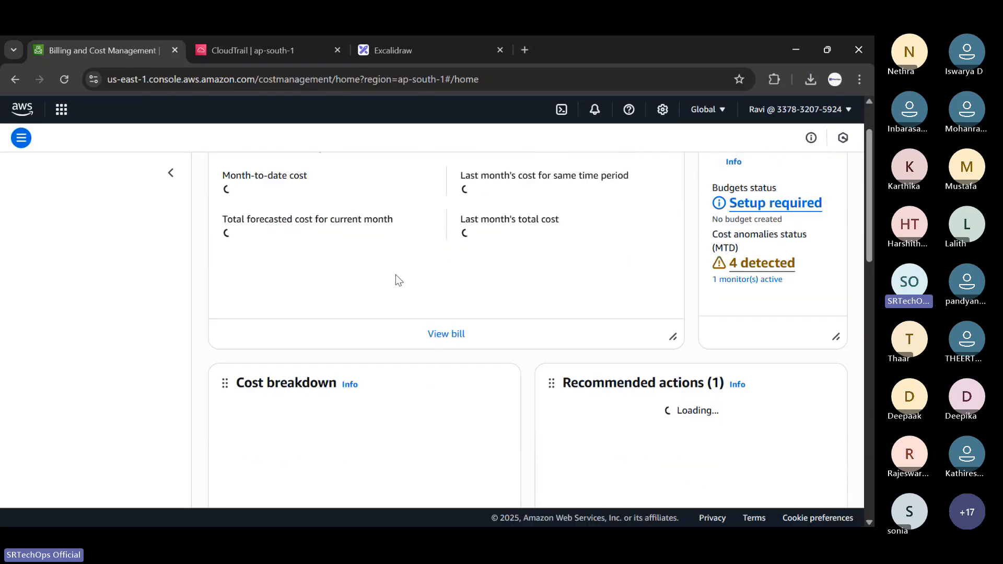
{"action": "scroll", "coordinate": [480, 297], "scroll_direction": "down", "scroll_amount": 10}
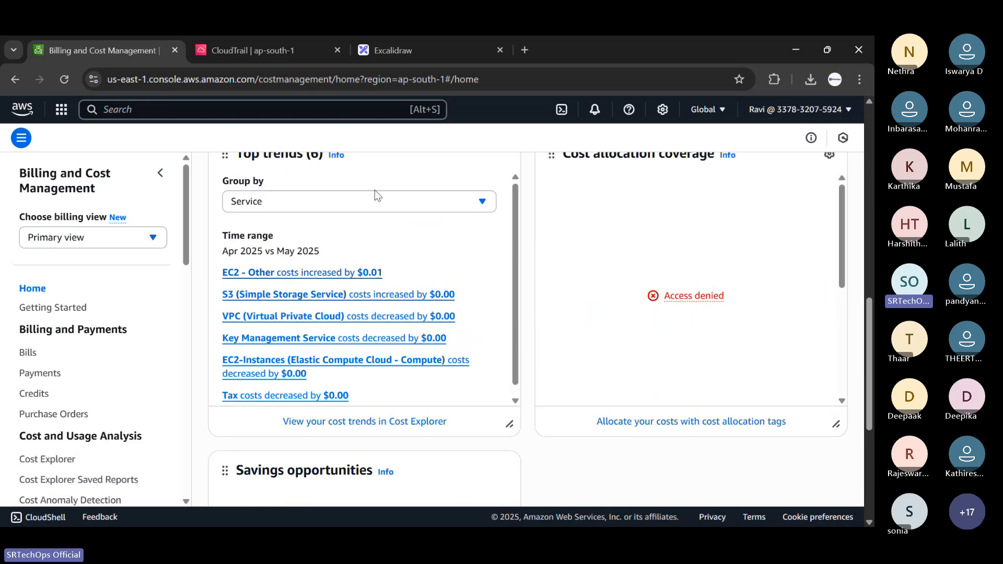
{"action": "scroll", "coordinate": [376, 194], "scroll_direction": "up", "scroll_amount": 10}
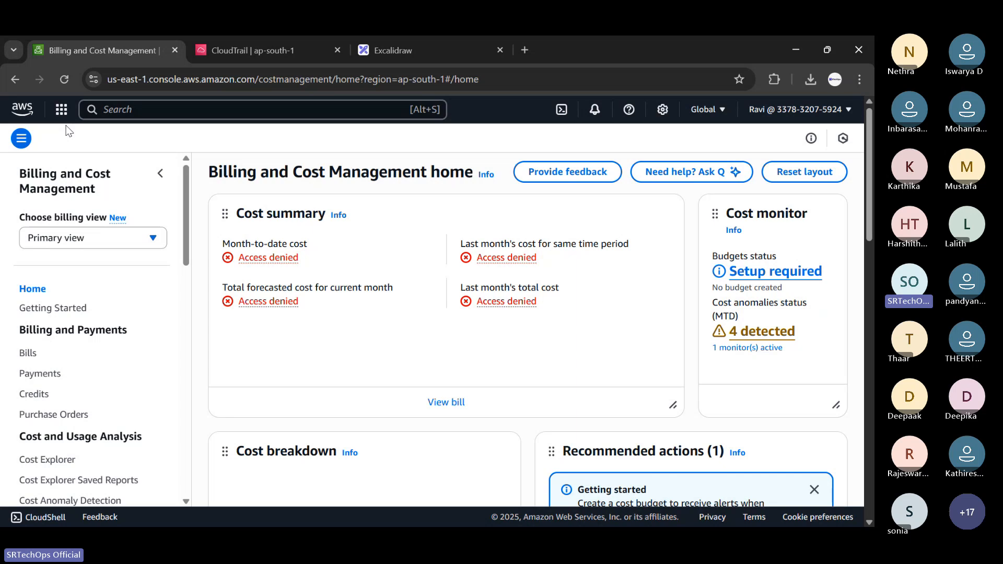
{"action": "key", "text": "alt+Tab"}
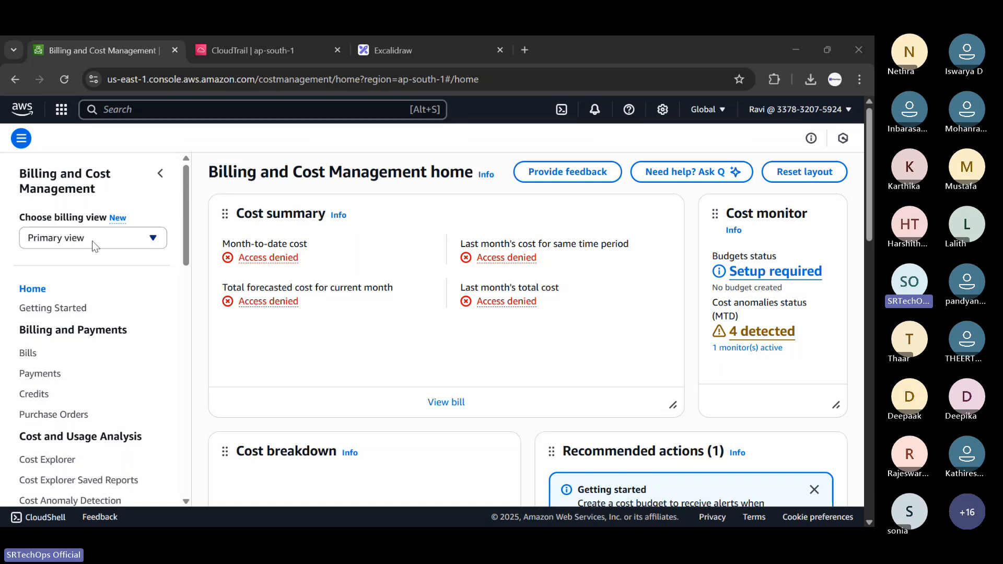
Search 'ec2' to reach the EC2 console and open its Instances list.
{"action": "left_click", "coordinate": [147, 109]}
{"action": "type", "text": "ec2"}
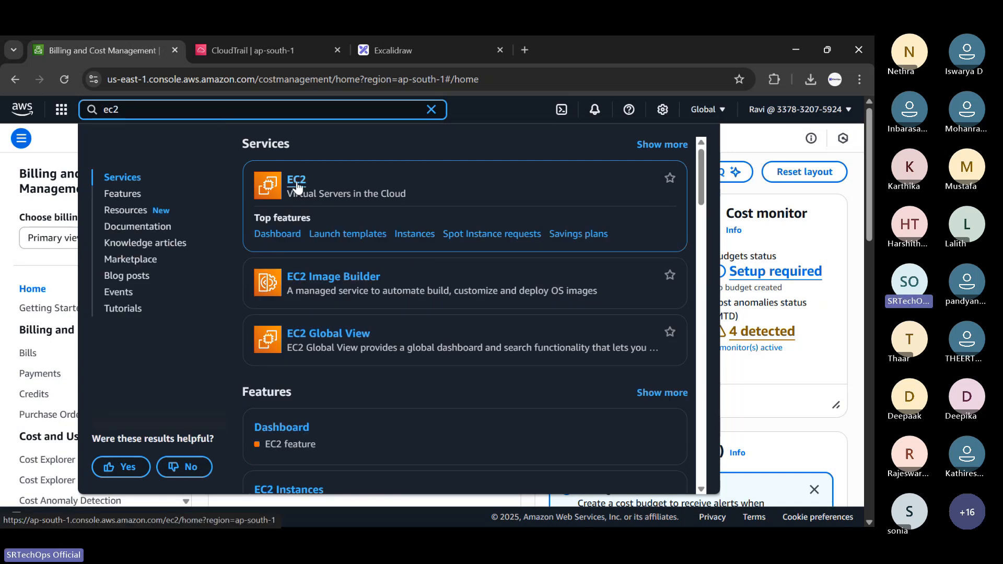
{"action": "left_click", "coordinate": [296, 184]}
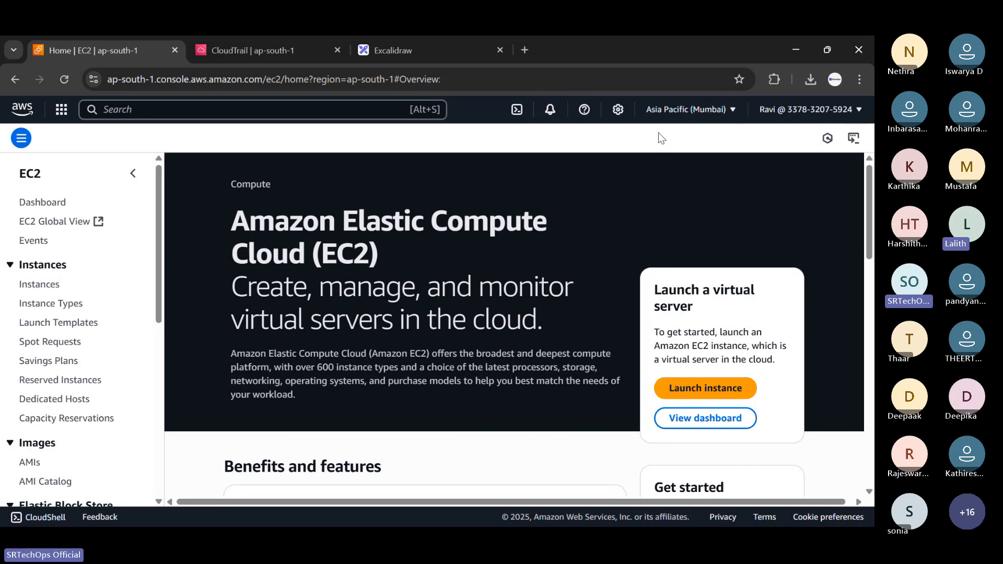
{"action": "left_click", "coordinate": [689, 111]}
{"action": "left_click", "coordinate": [35, 286]}
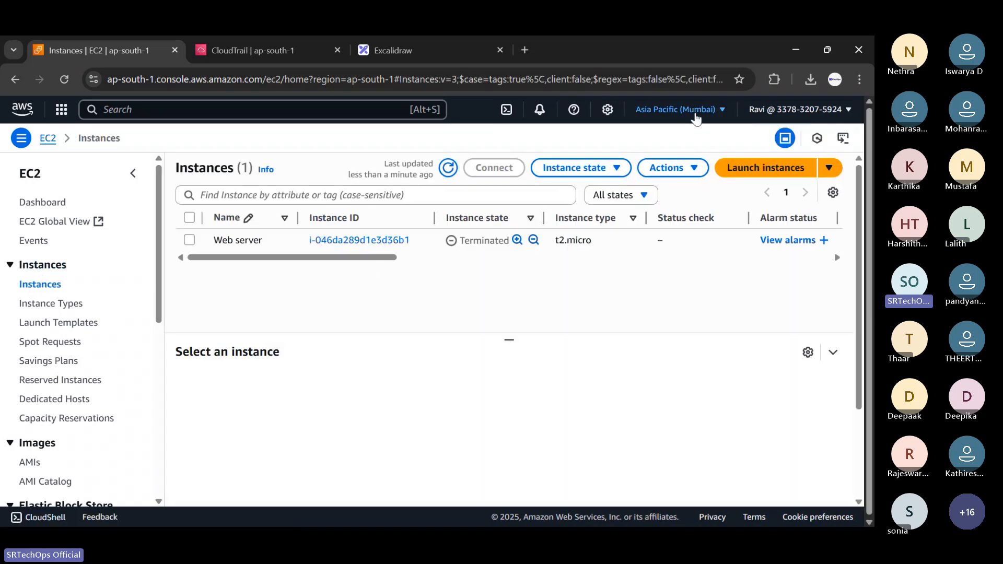
Browse the available regions in the region dropdown, staying on Asia Pacific (Mumbai).
{"action": "left_click", "coordinate": [696, 117]}
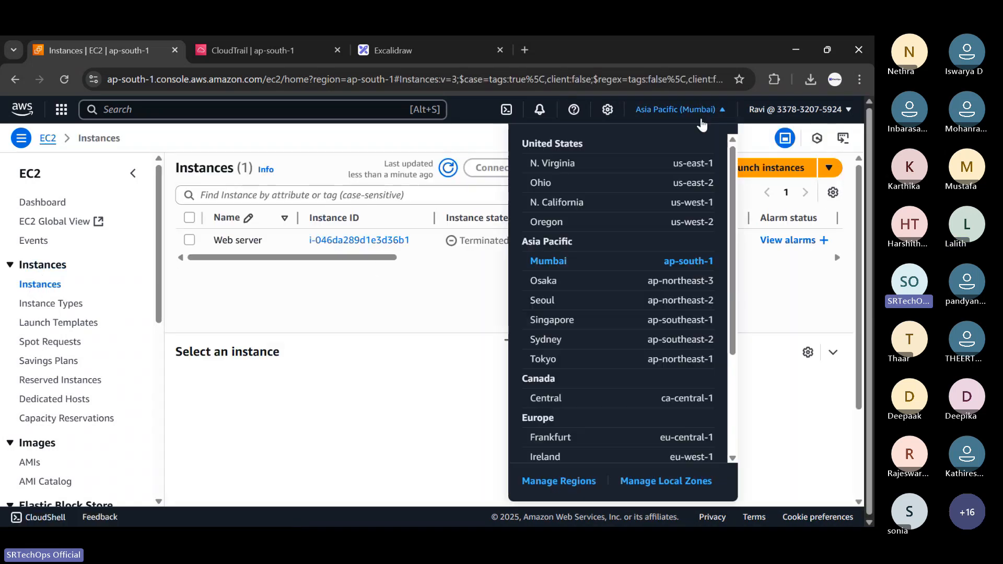
{"action": "scroll", "coordinate": [593, 312], "scroll_direction": "down", "scroll_amount": 1}
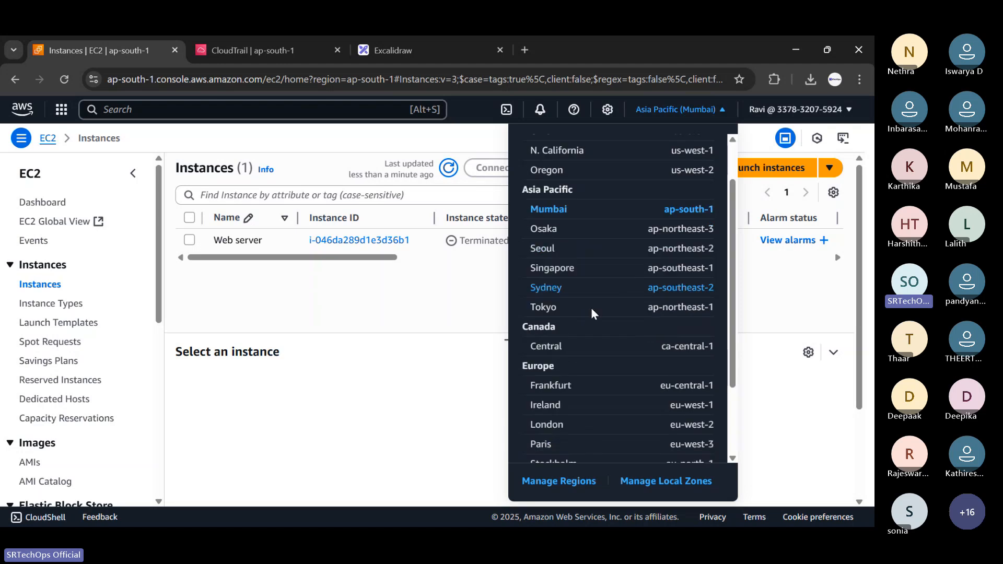
{"action": "scroll", "coordinate": [591, 355], "scroll_direction": "down", "scroll_amount": 3}
{"action": "scroll", "coordinate": [589, 365], "scroll_direction": "up", "scroll_amount": 5}
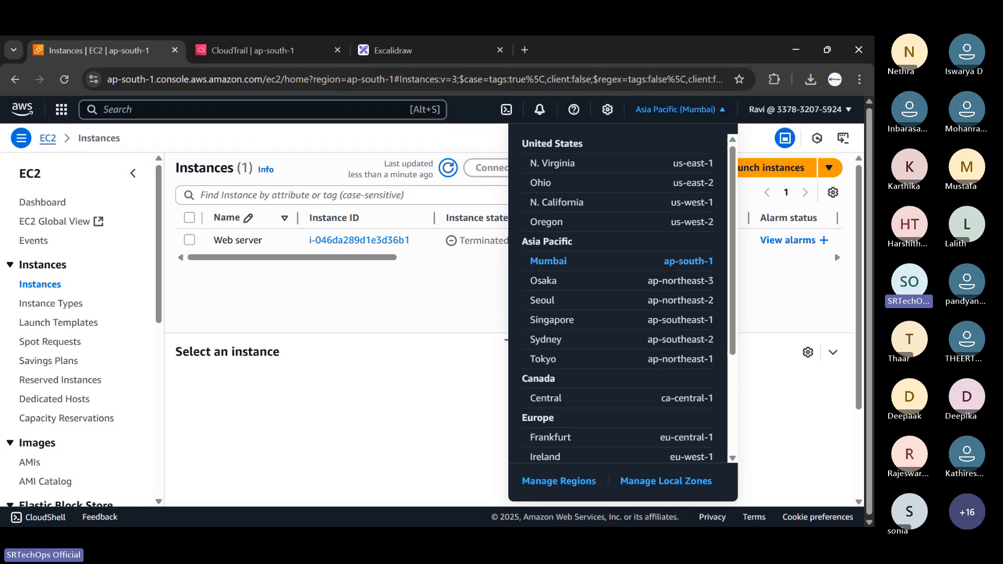
{"action": "key", "text": "Escape"}
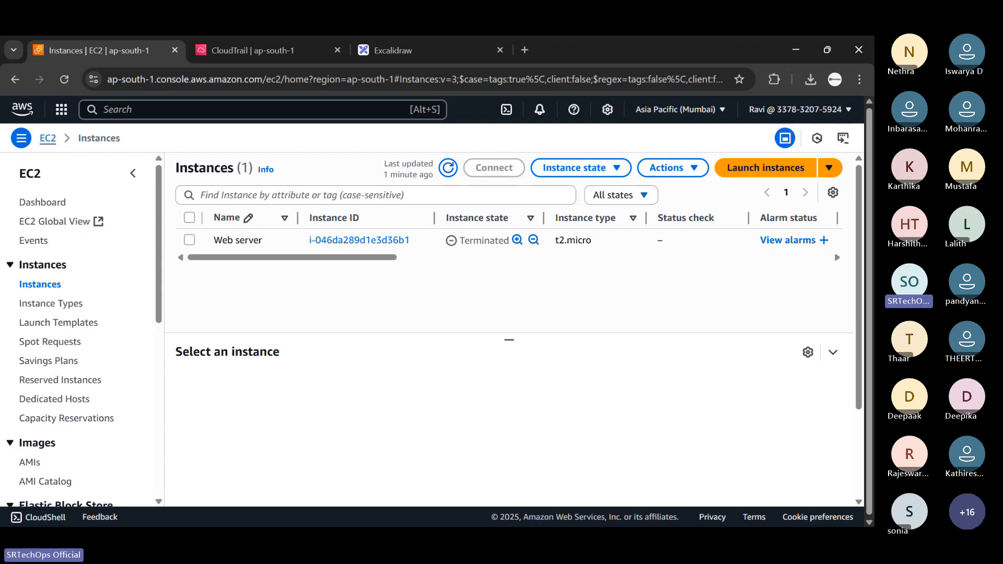
Select the terminated t2.micro Web server instance to view its Details panel.
{"action": "key", "text": "alt+Tab"}
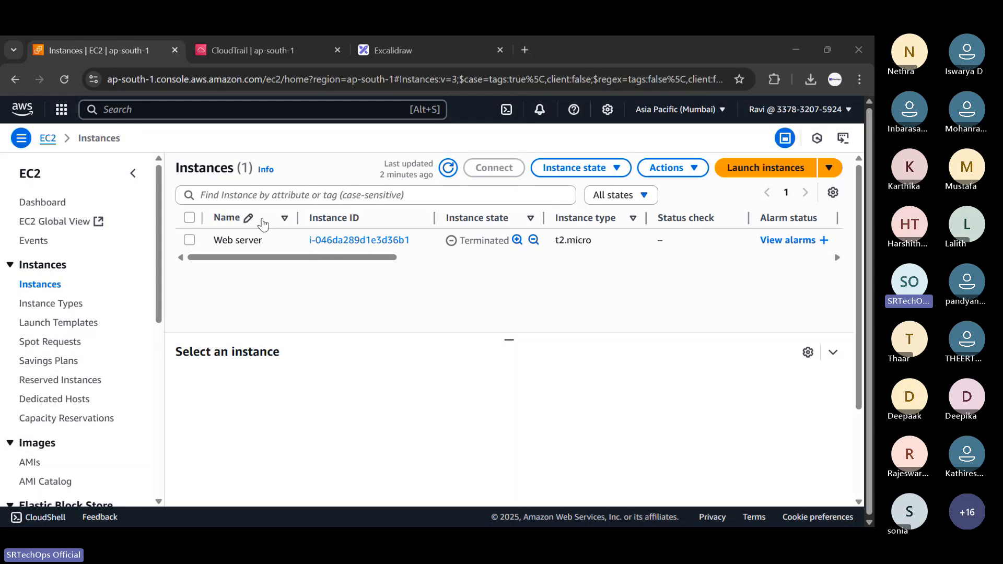
{"action": "left_click", "coordinate": [190, 240]}
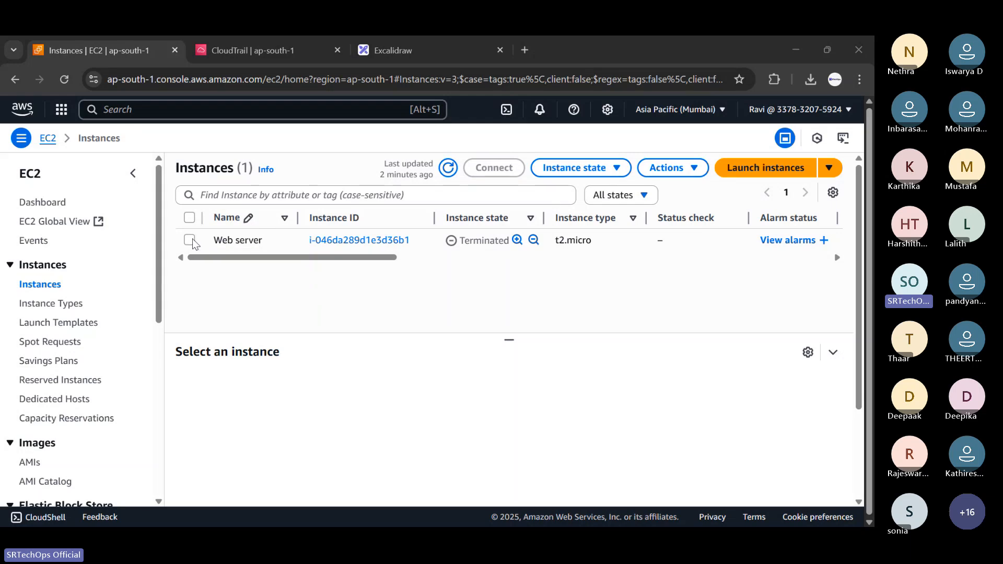